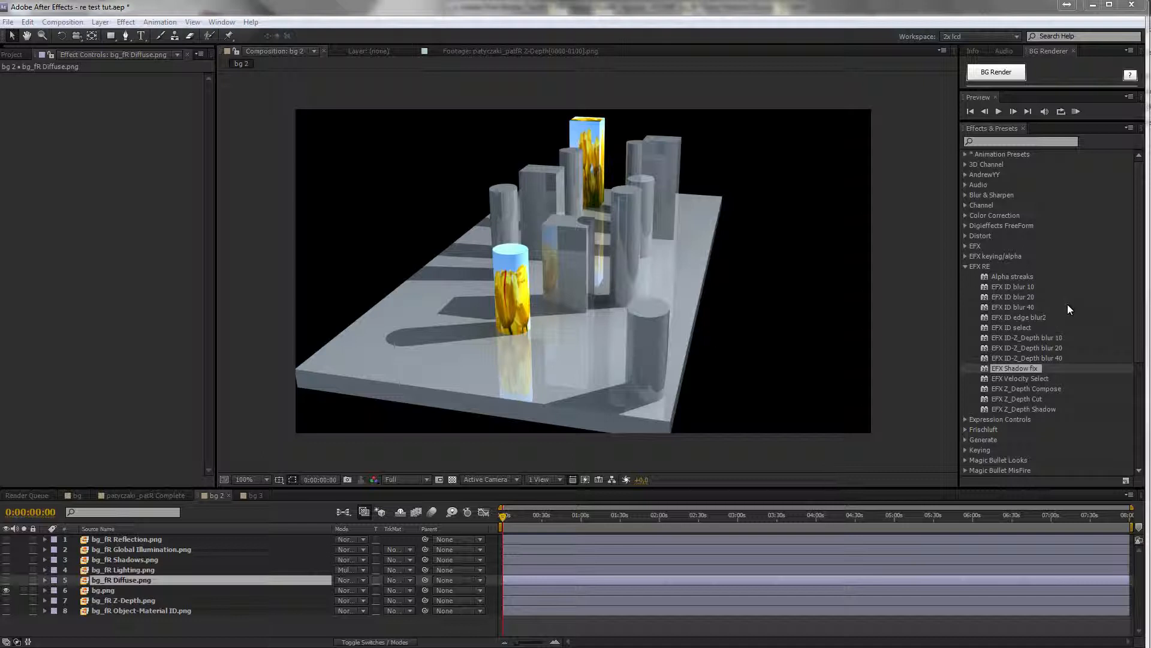
click(1011, 277)
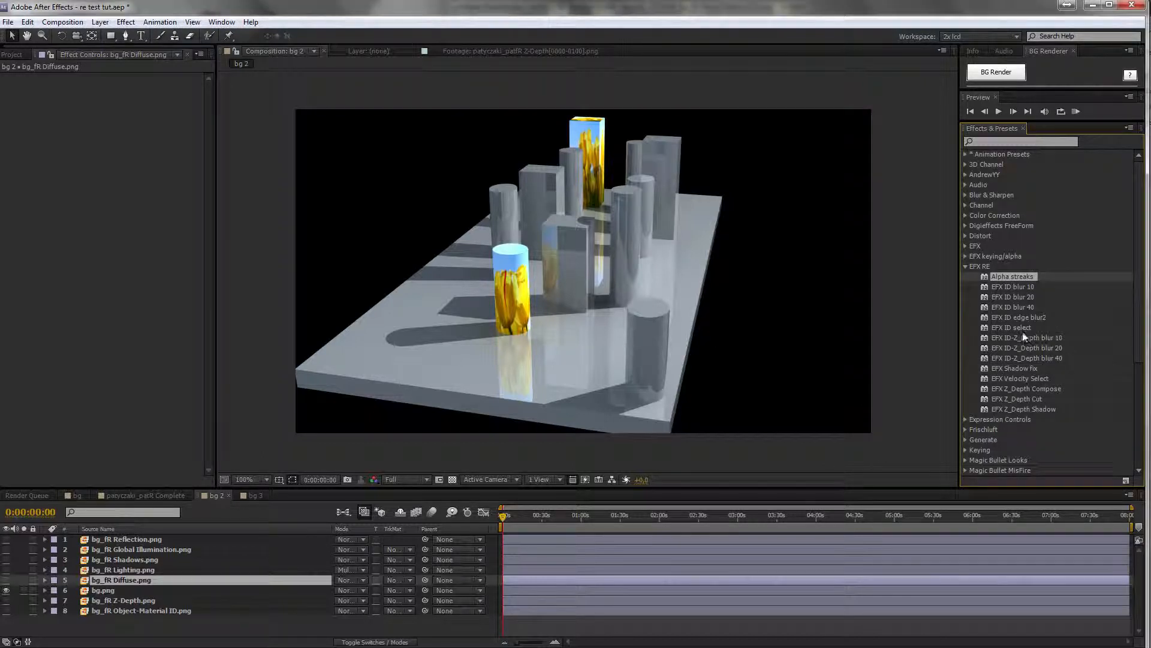
click(1022, 328)
click(1015, 277)
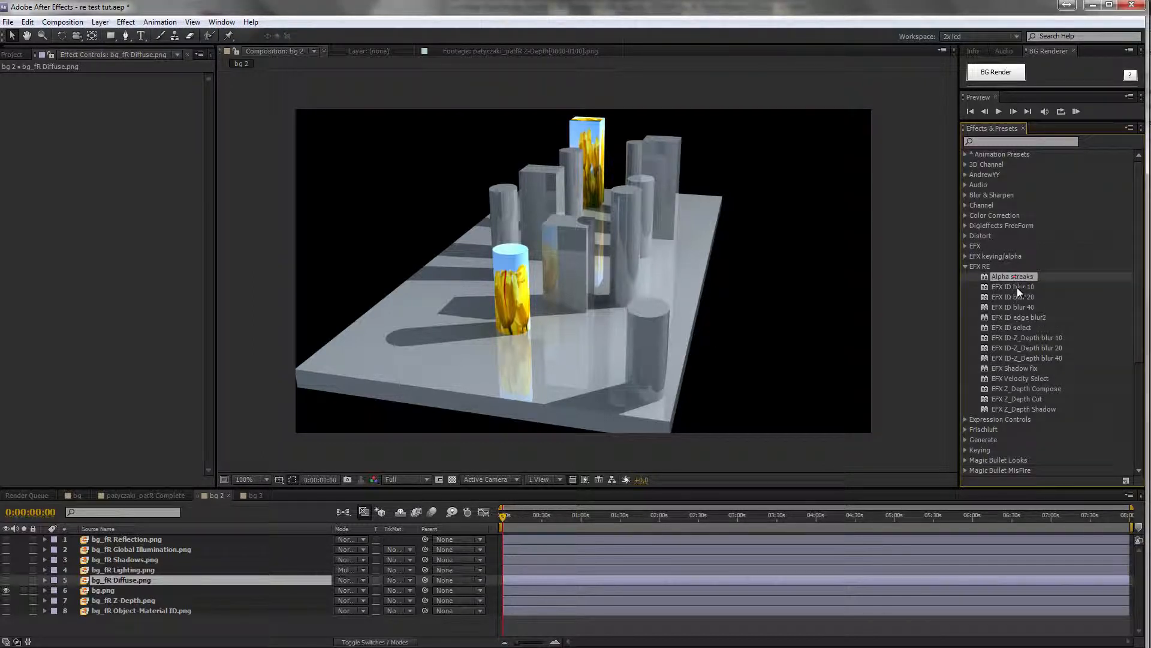
click(1024, 326)
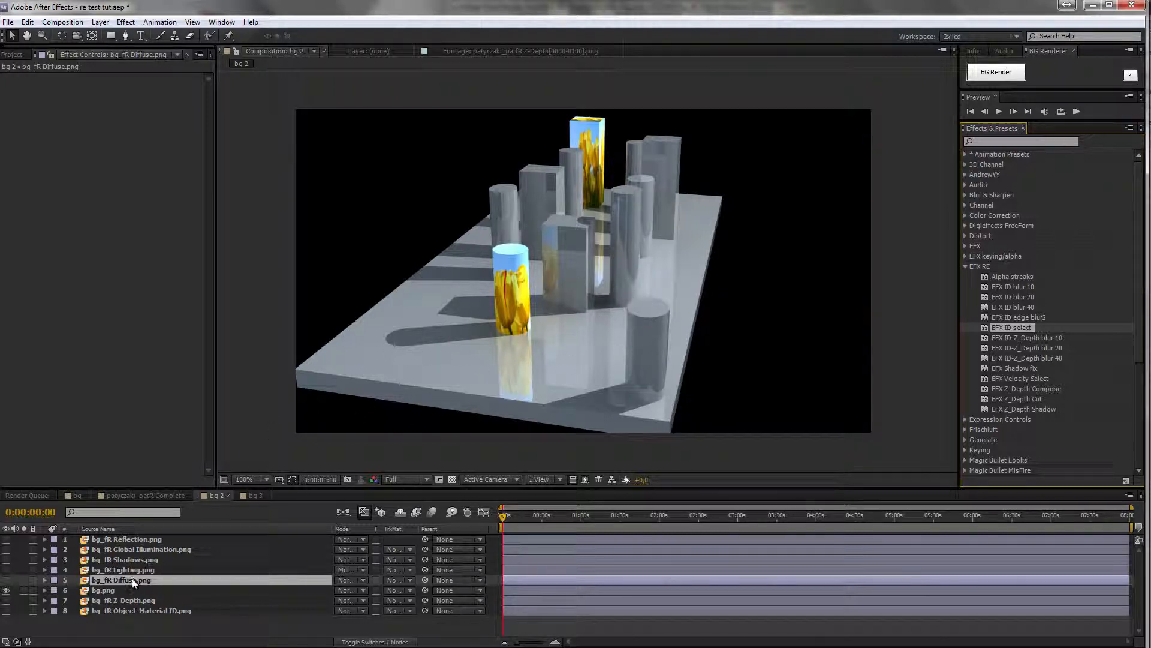
Hide the bg.png layer and make the bg_fR Diffuse, bg_fR Lighting and bg_fR Shadows layers visible.
click(6, 590)
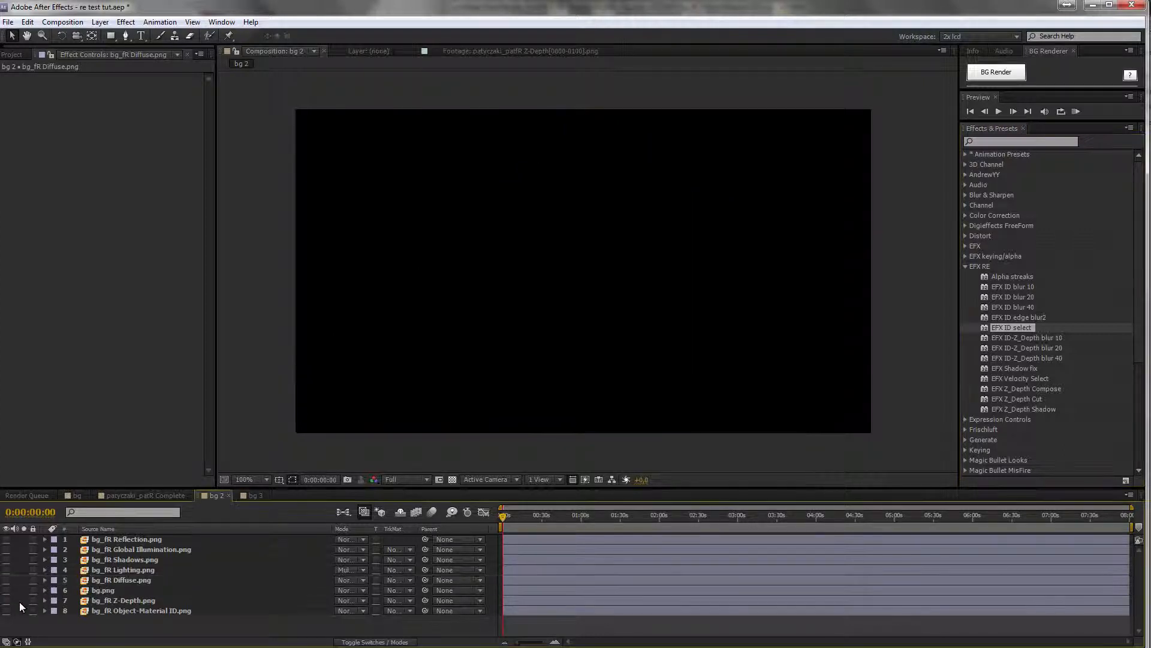
click(6, 580)
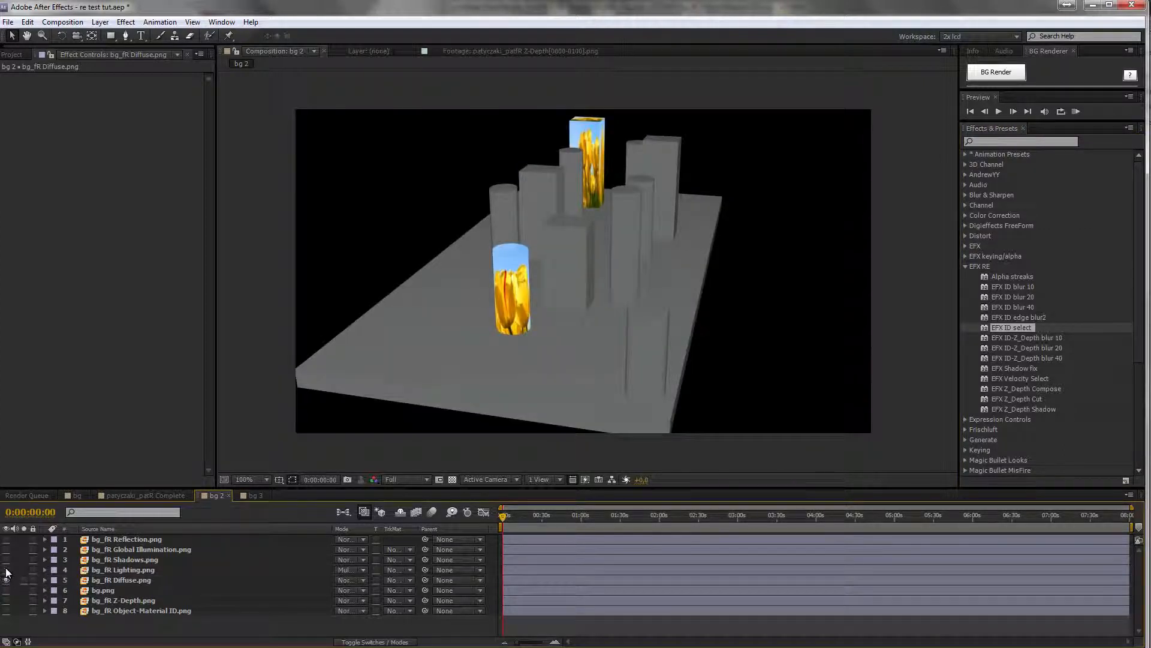
click(6, 570)
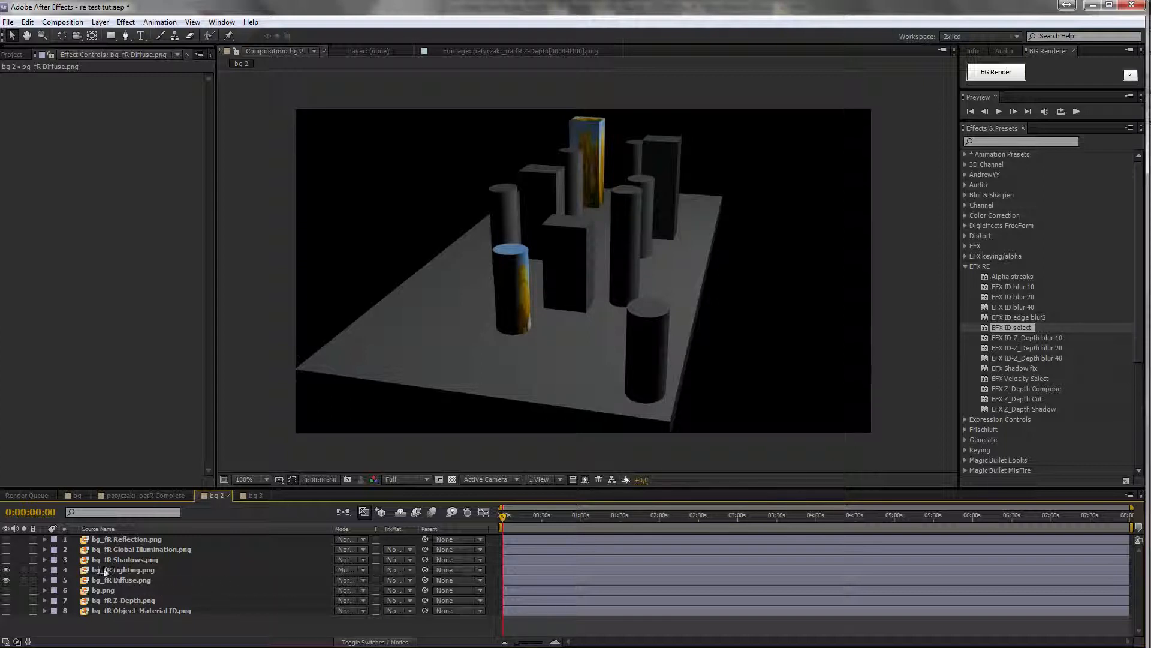
click(89, 561)
click(6, 559)
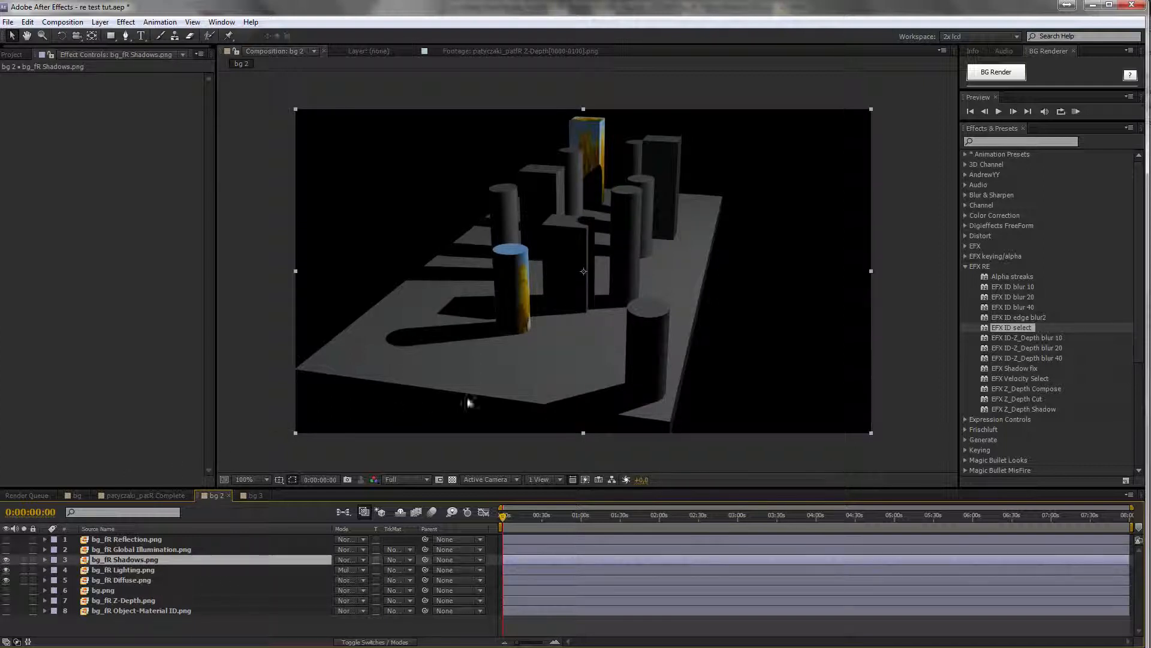
Examine the shadow and lighting edges around the bases of the cylinders and the central box up close.
scroll(594, 361, up, 4)
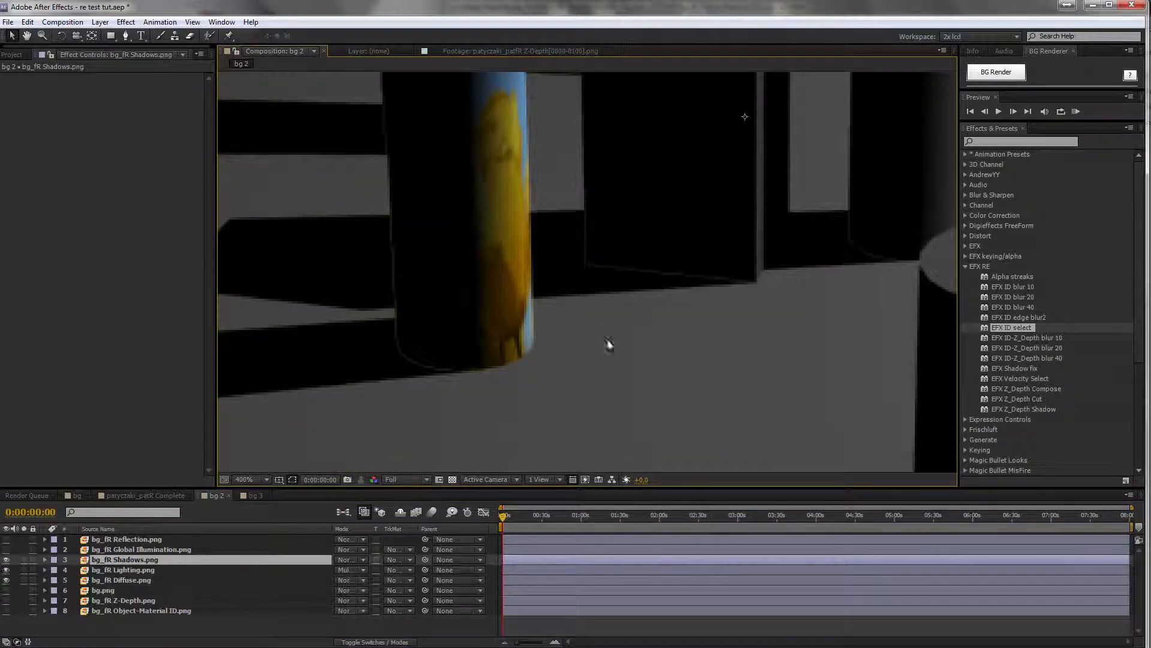
drag(601, 334, 442, 276)
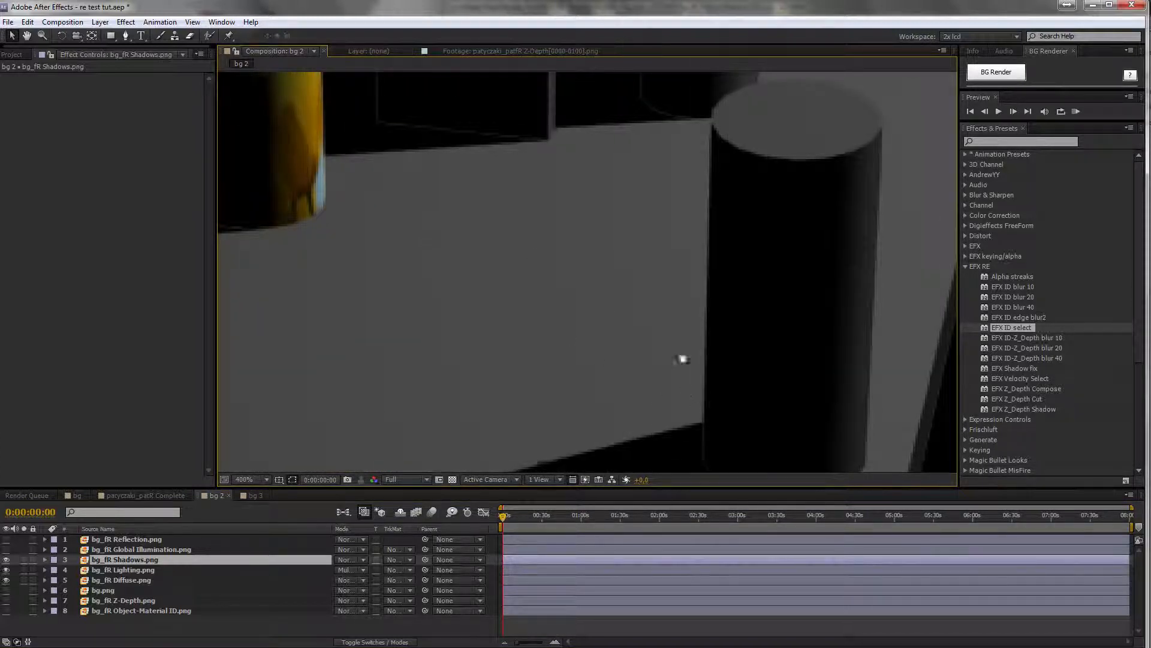
drag(686, 390, 679, 295)
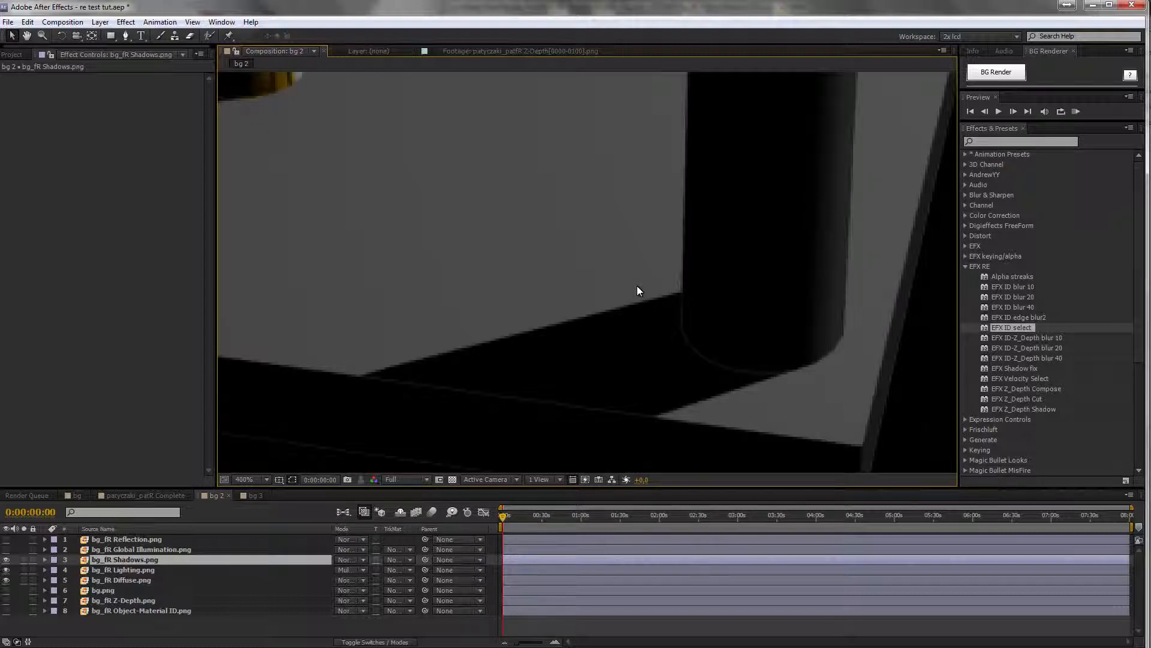
drag(440, 336, 526, 373)
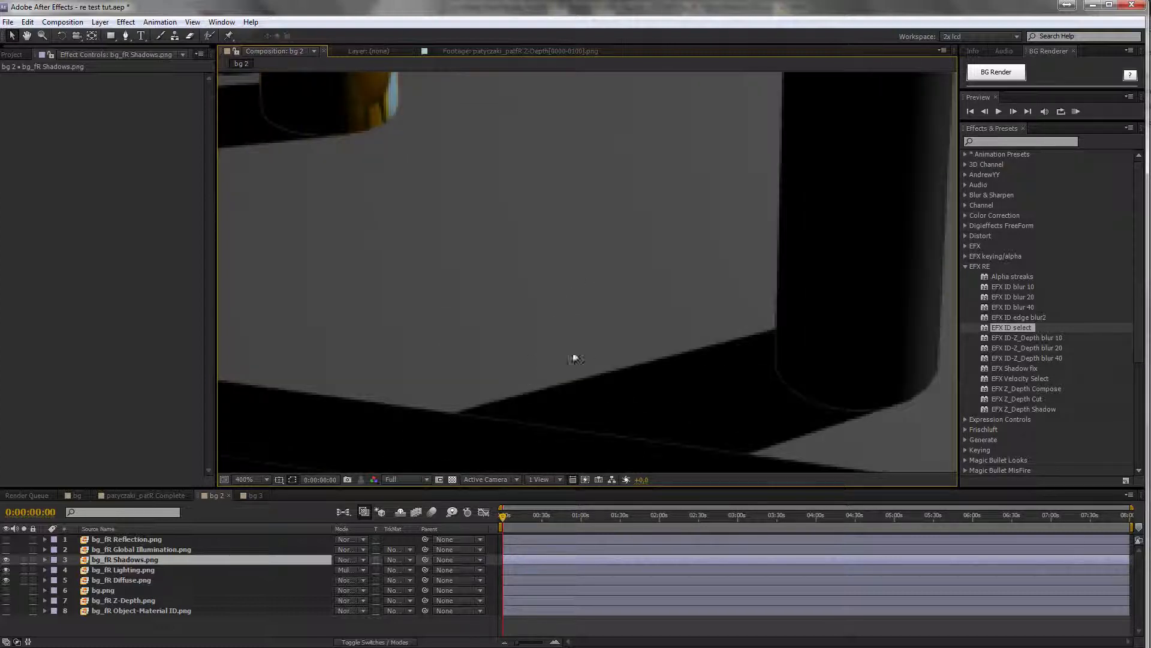
scroll(637, 427, down, 3)
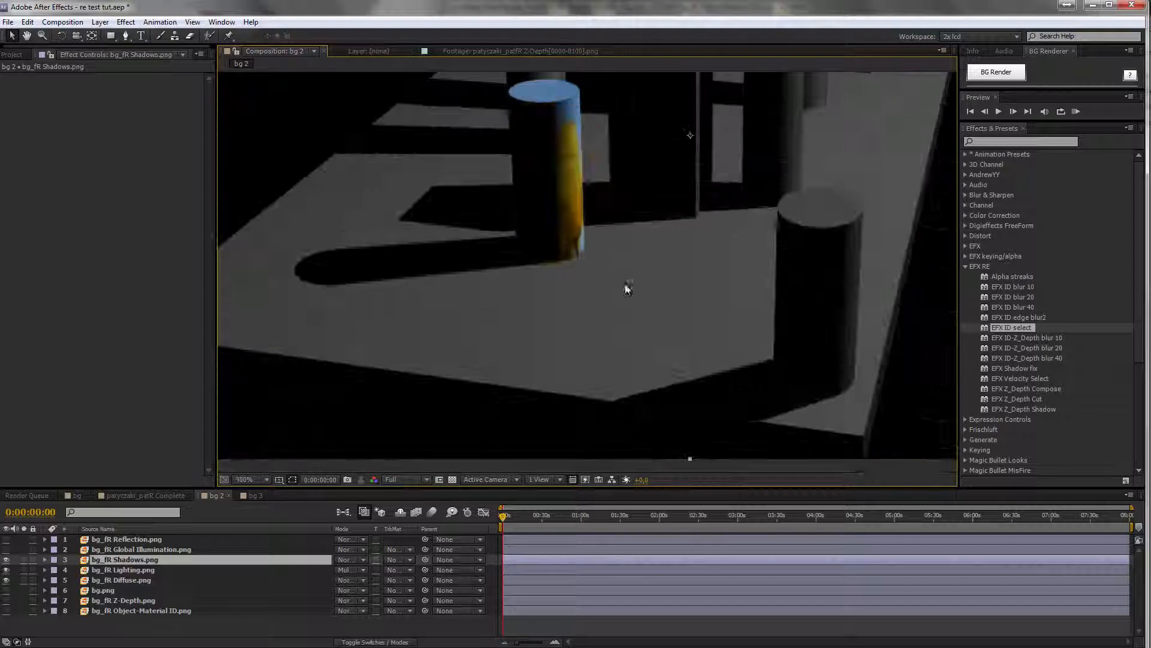
scroll(621, 309, down, 2)
scroll(576, 342, up, 2)
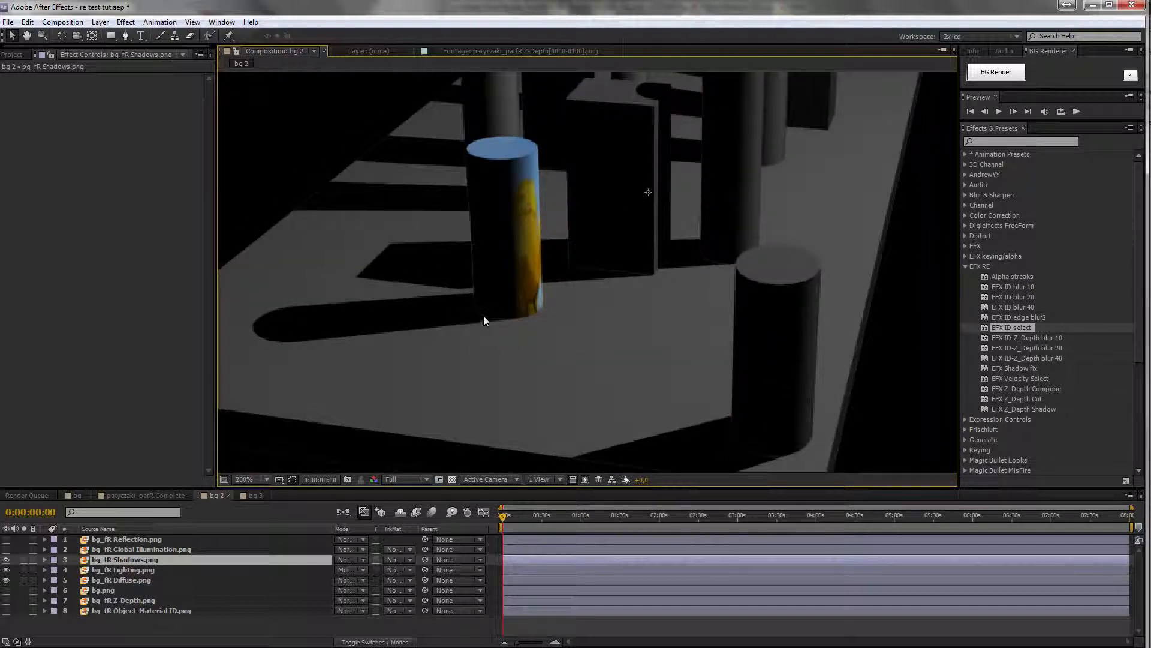
drag(560, 357, 374, 503)
drag(473, 393, 736, 273)
drag(659, 311, 674, 249)
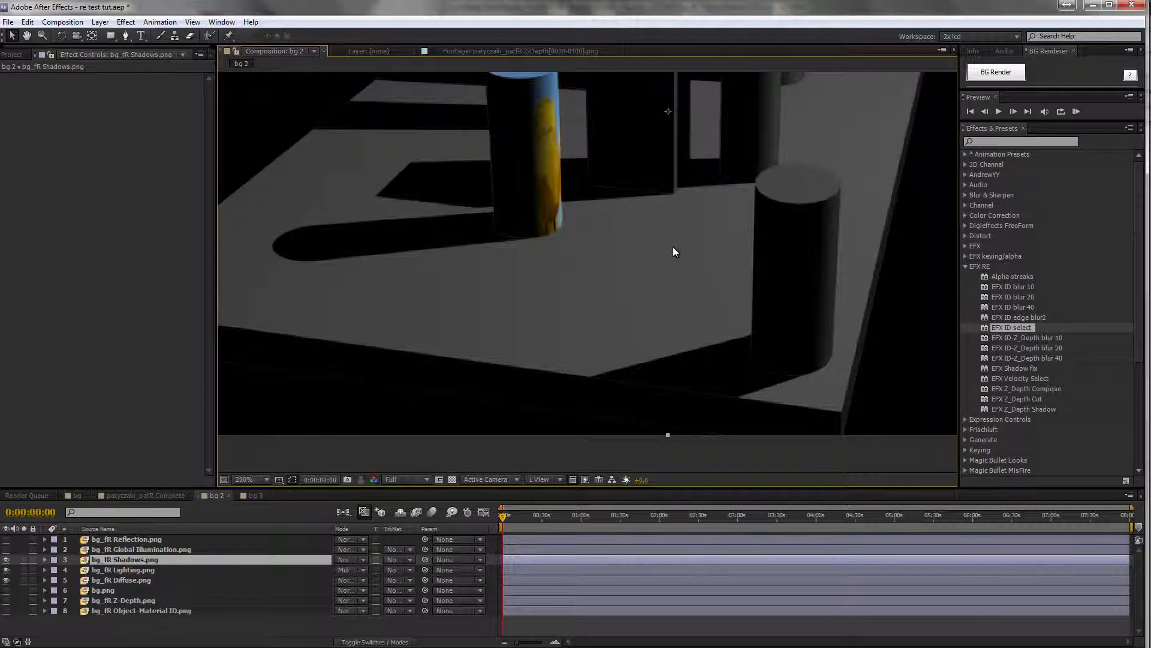
drag(620, 231, 556, 366)
drag(606, 289, 555, 340)
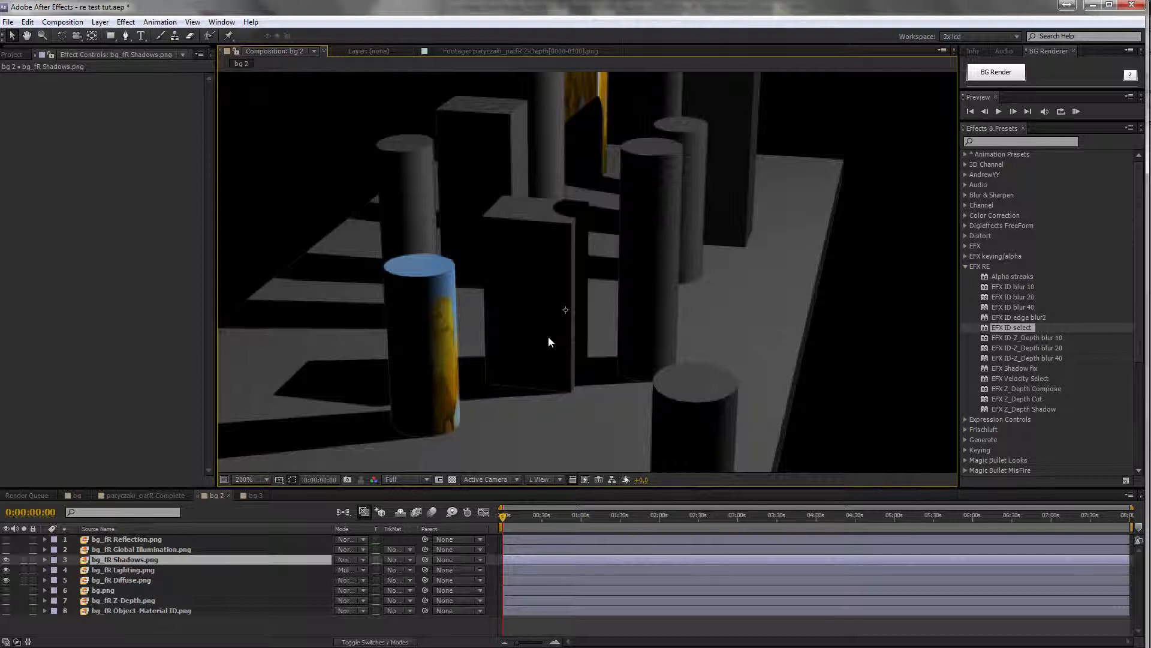
click(155, 569)
drag(529, 395, 607, 323)
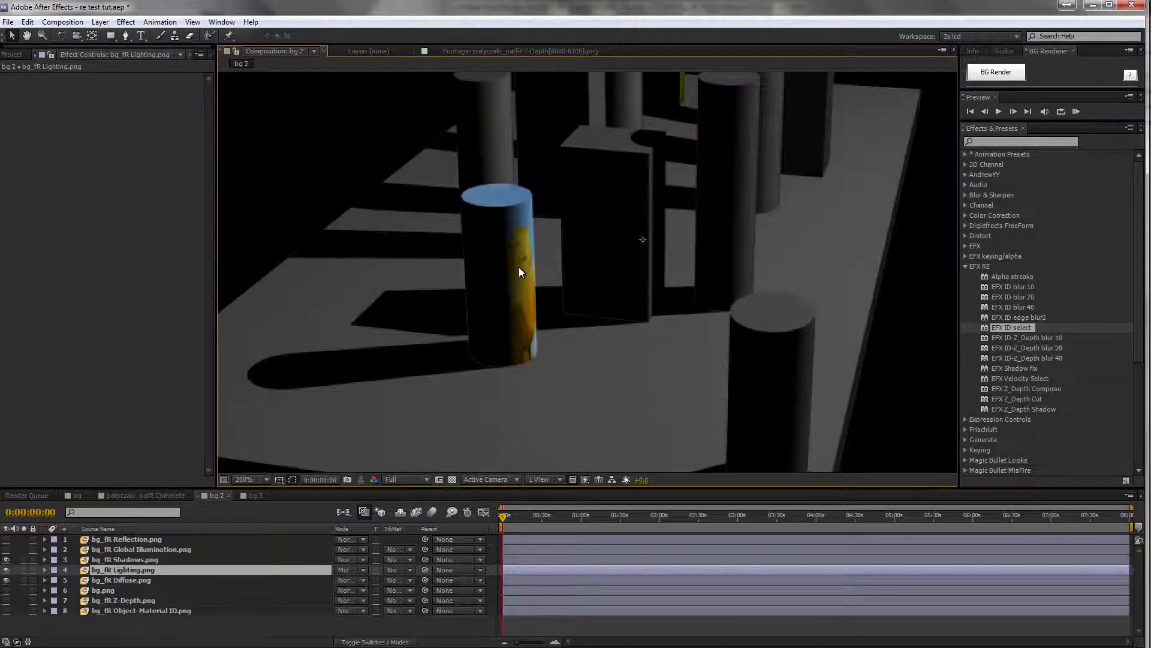
drag(598, 312, 548, 306)
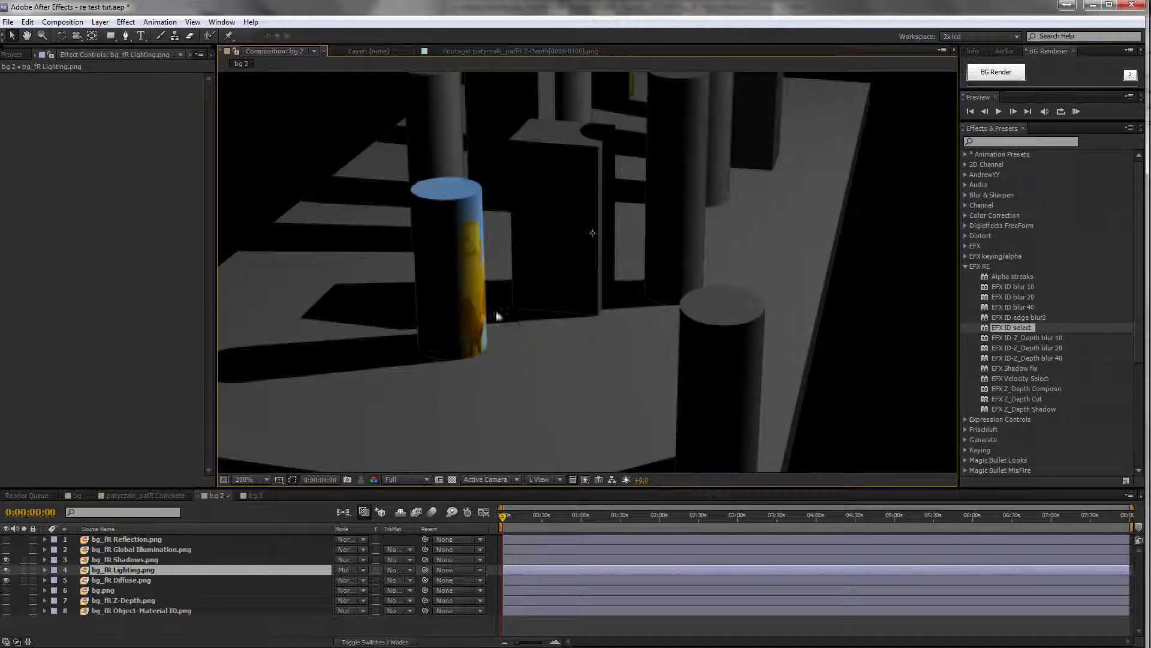
Apply the EFX Shadow fix effect to the bg_fR Shadows.png layer.
click(141, 550)
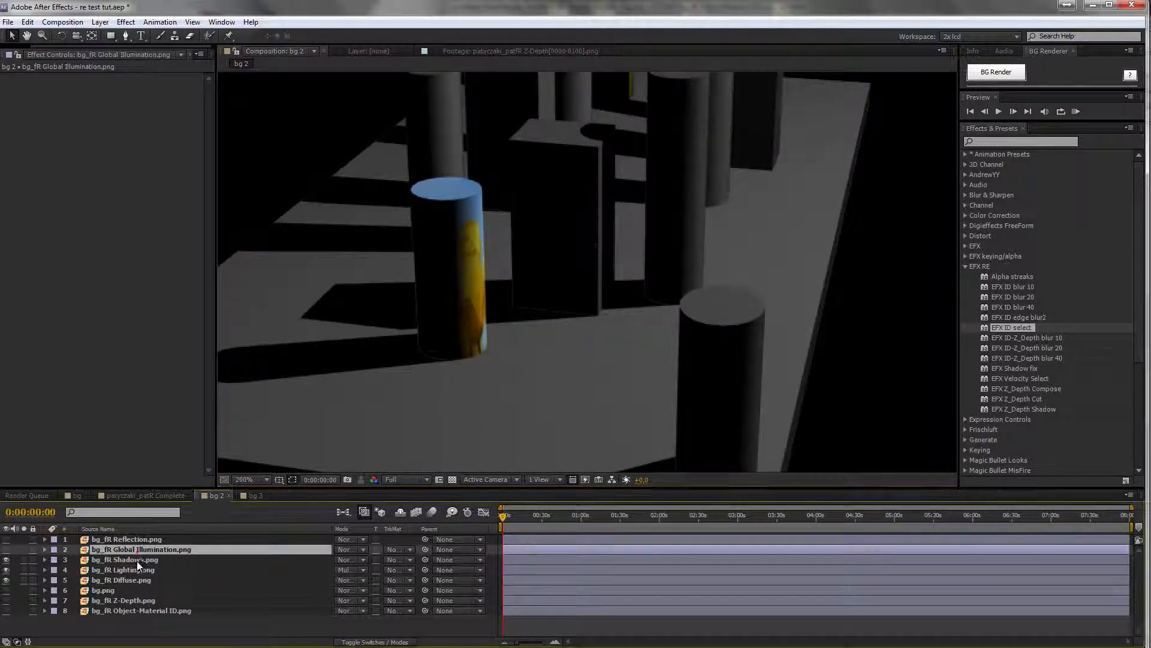
click(138, 560)
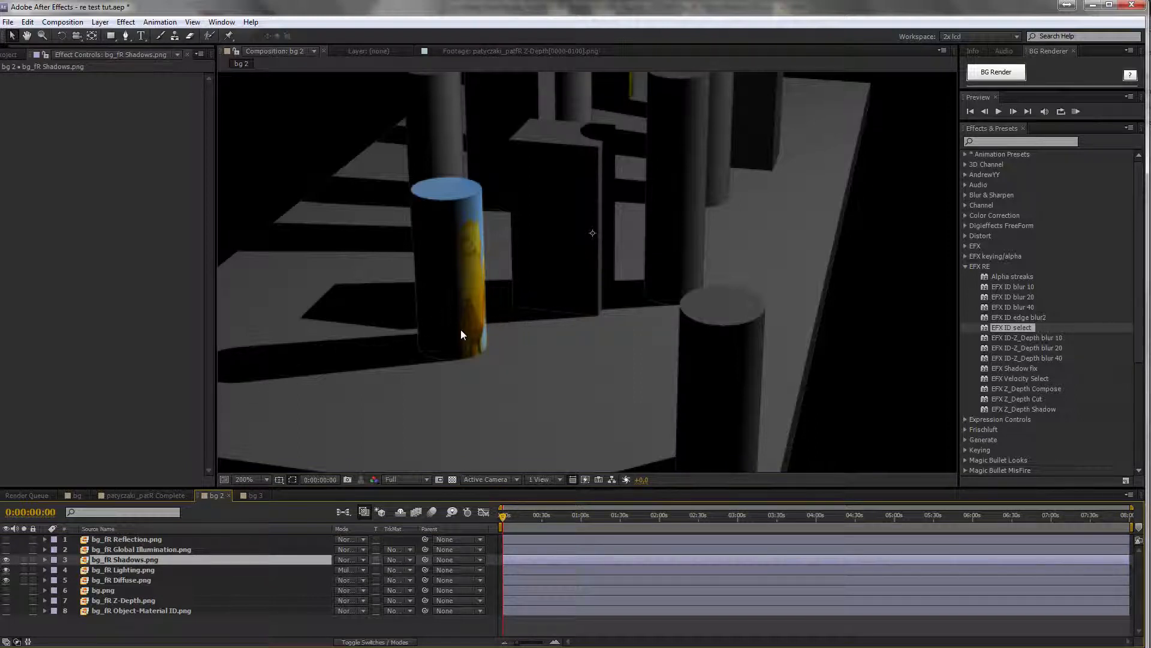
drag(1007, 369, 221, 538)
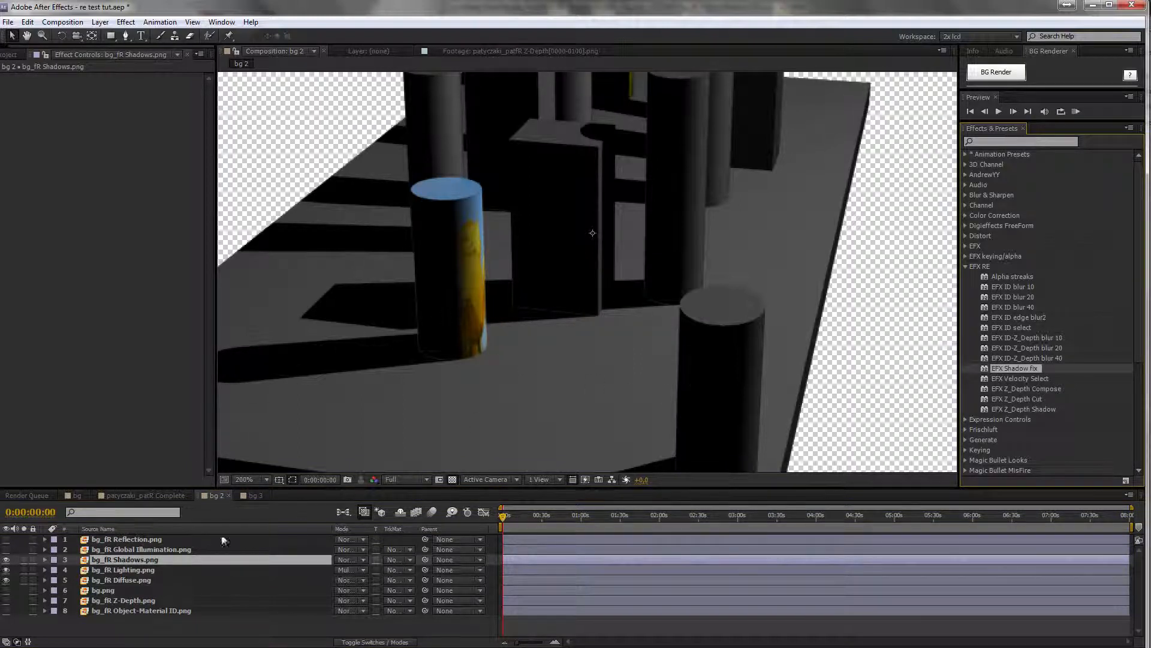
drag(891, 380, 99, 255)
Compare the shadow edges beside the flower-textured cylinder with EFX Shadow fix switched on and off.
scroll(416, 358, up, 1)
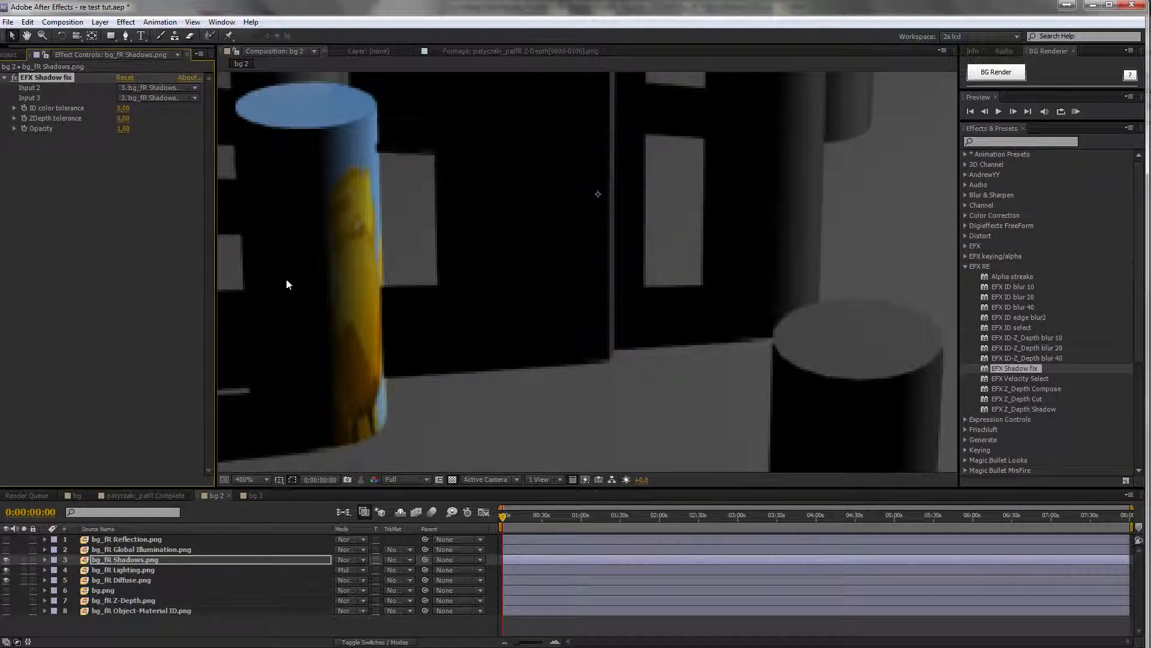
drag(305, 321, 655, 239)
drag(440, 191, 496, 216)
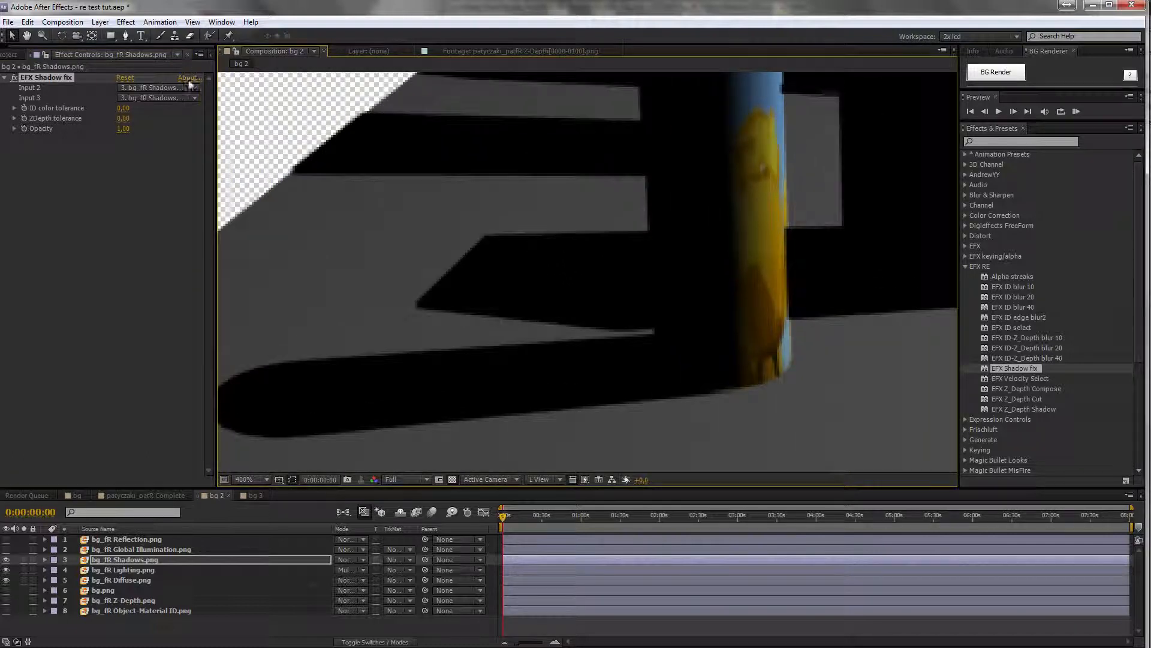
click(14, 77)
click(14, 77)
click(15, 77)
click(14, 77)
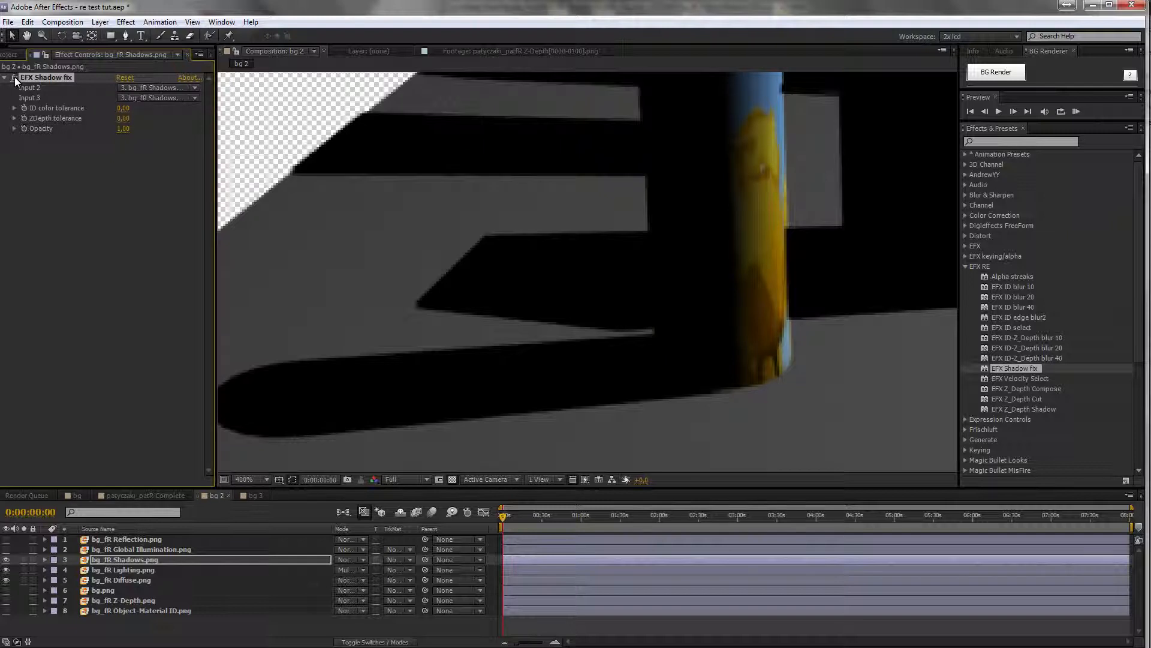
click(15, 77)
click(14, 77)
click(14, 77)
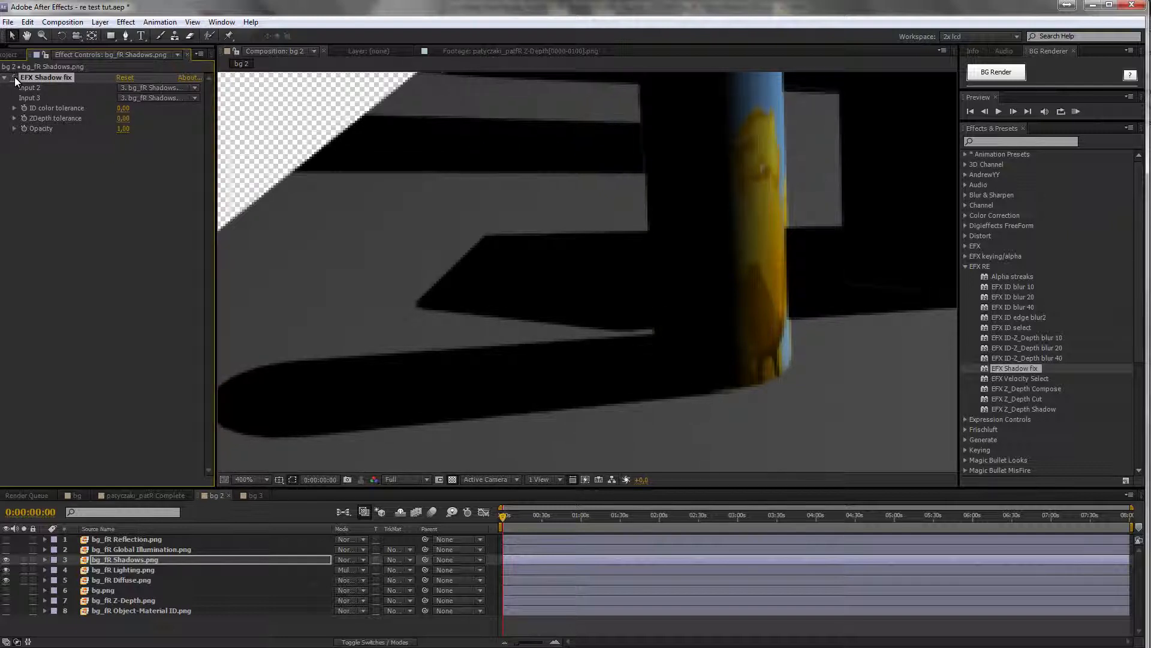
click(14, 76)
Inspect the other objects' edges and toggle EFX Shadow fix again to compare the outlines around the box and textured cylinder.
drag(654, 234, 379, 261)
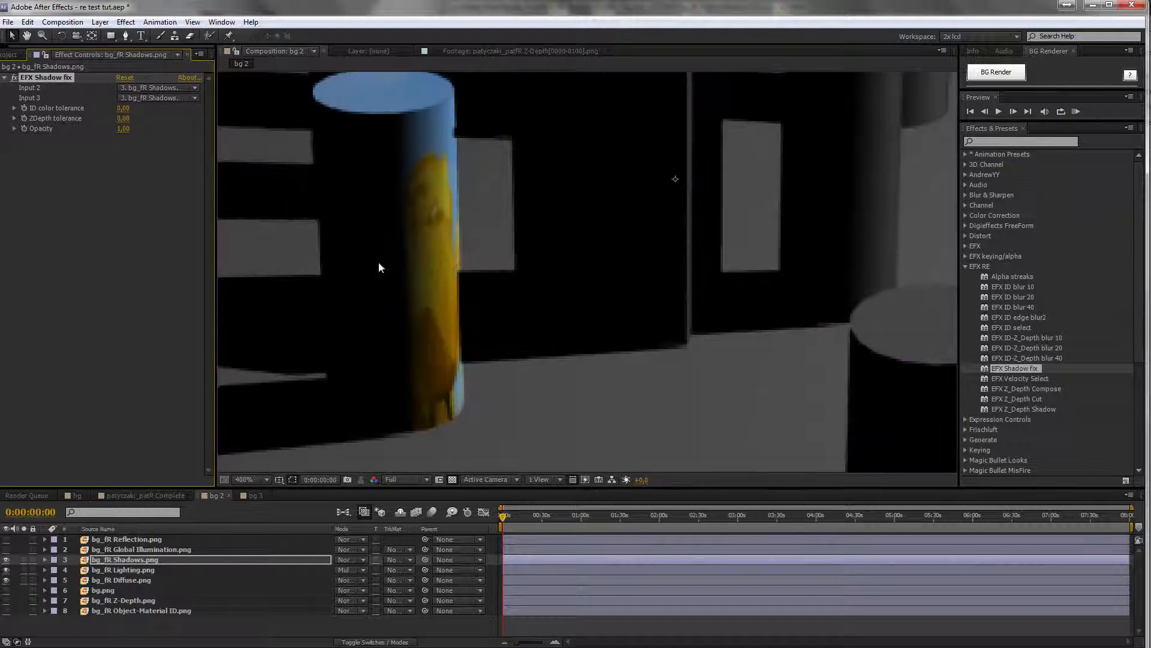
scroll(478, 255, down, 1)
drag(527, 231, 503, 360)
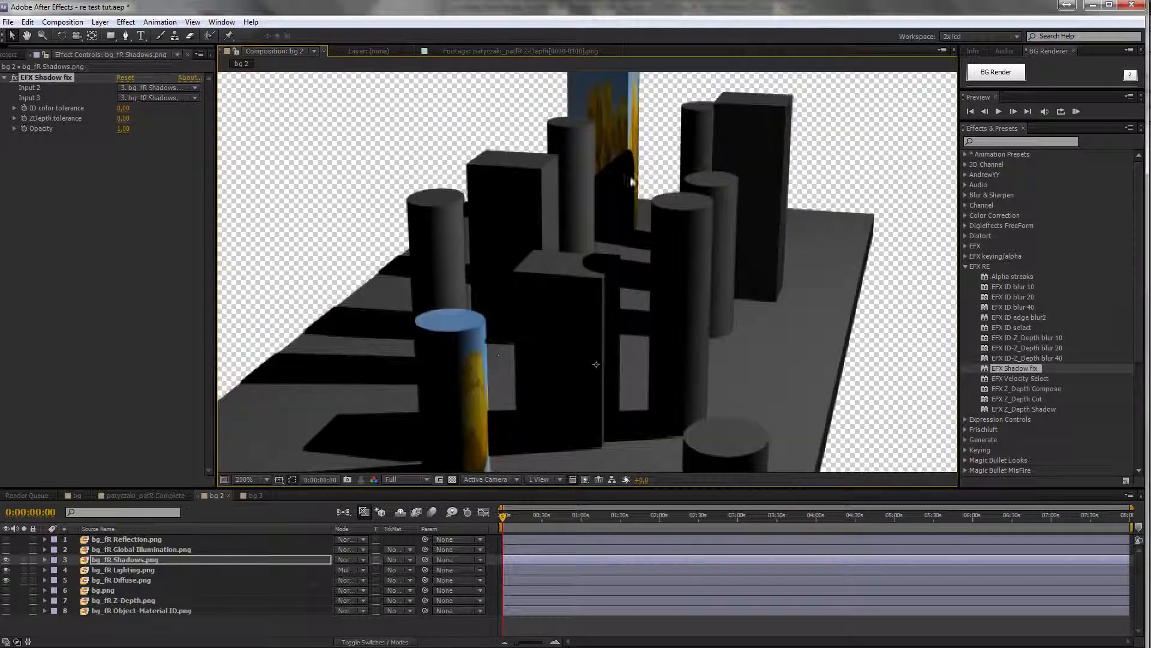
scroll(652, 278, up, 1)
scroll(636, 252, up, 1)
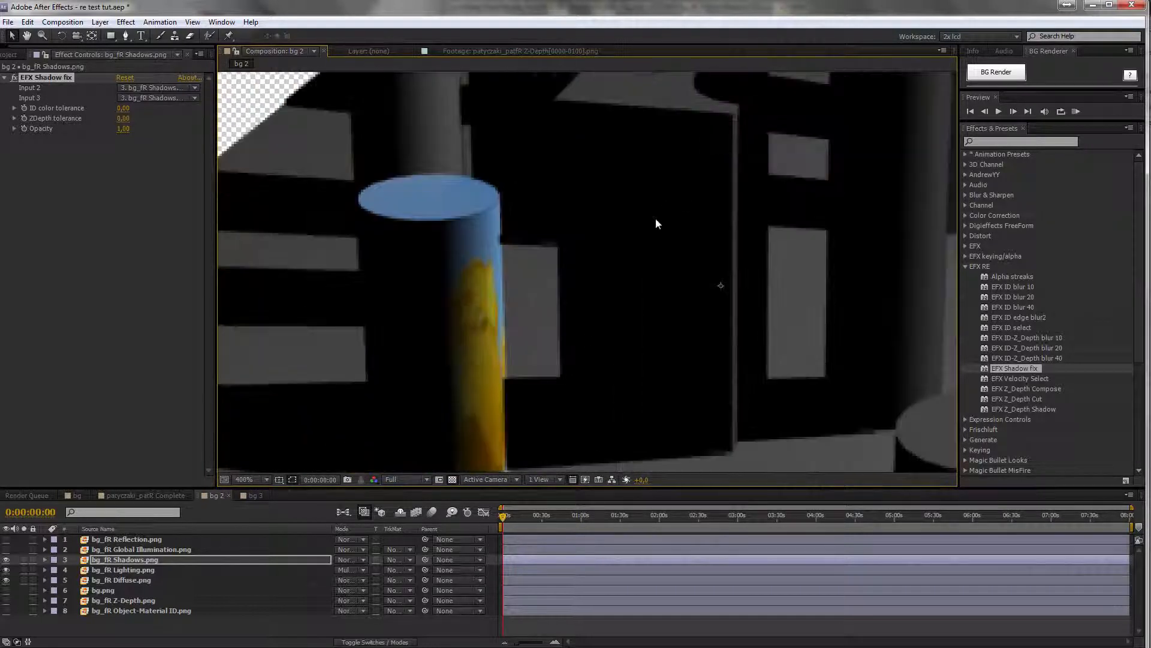
drag(658, 224, 720, 194)
drag(572, 268, 600, 208)
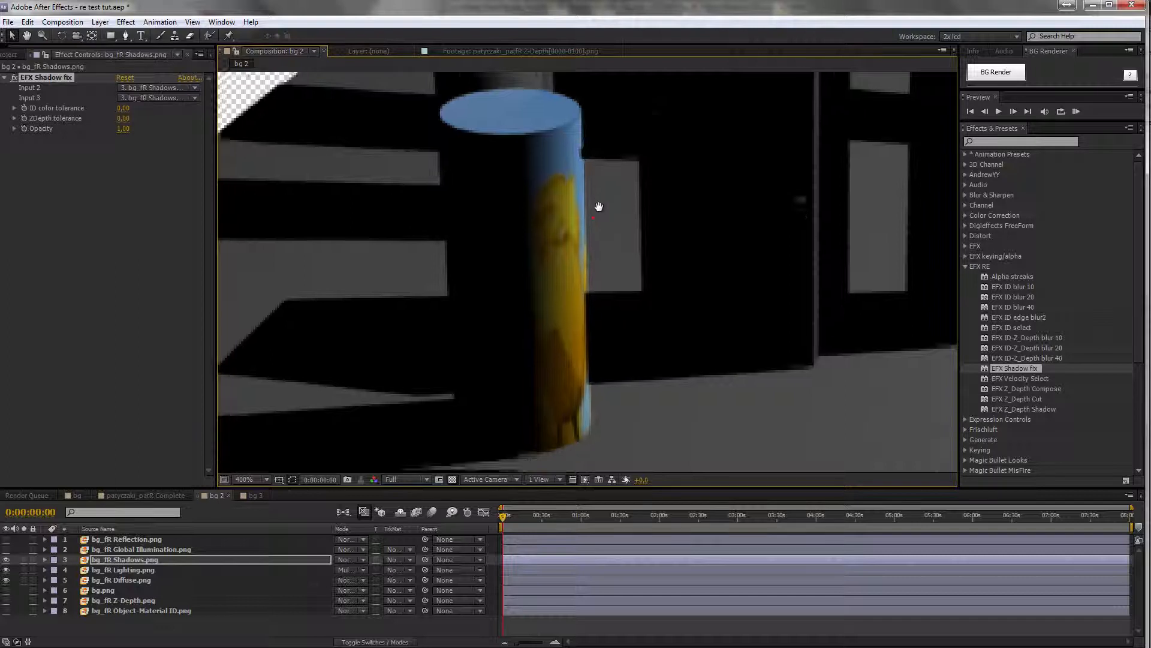
click(12, 77)
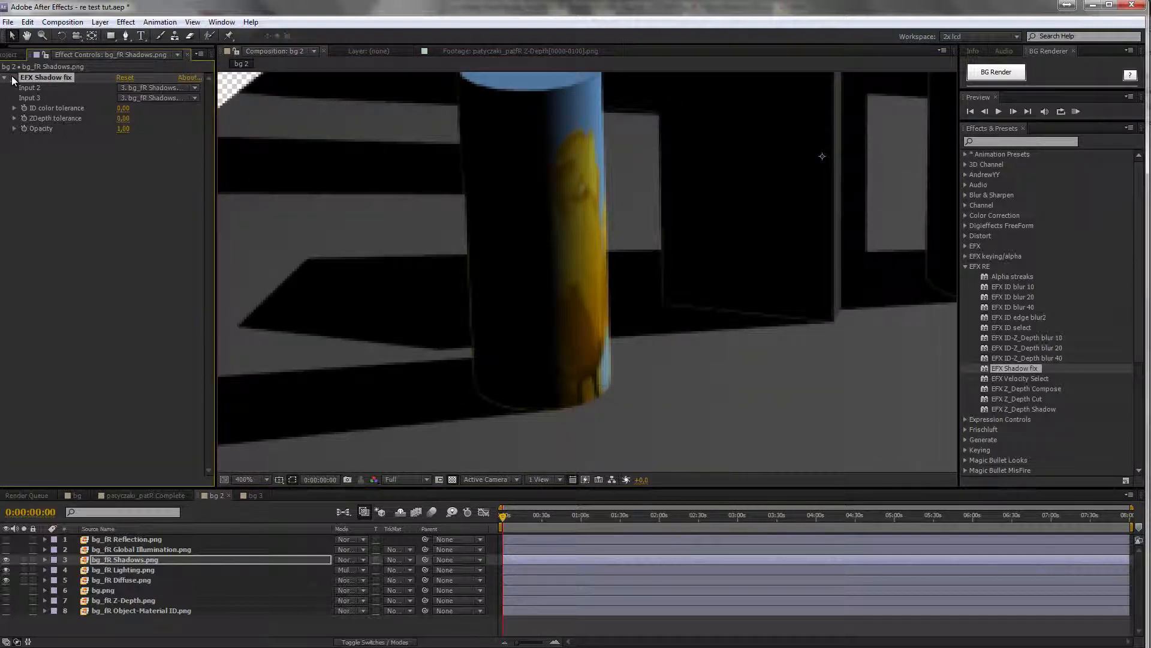
click(13, 77)
click(14, 77)
drag(376, 257, 680, 262)
click(12, 77)
click(13, 78)
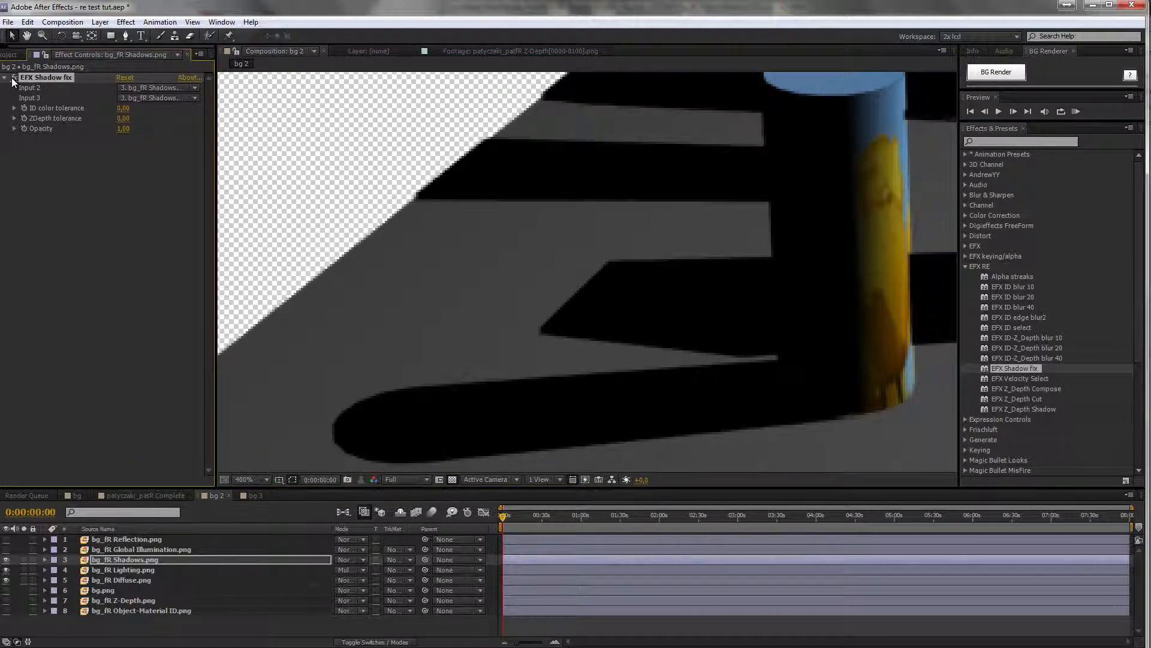
scroll(480, 259, down, 2)
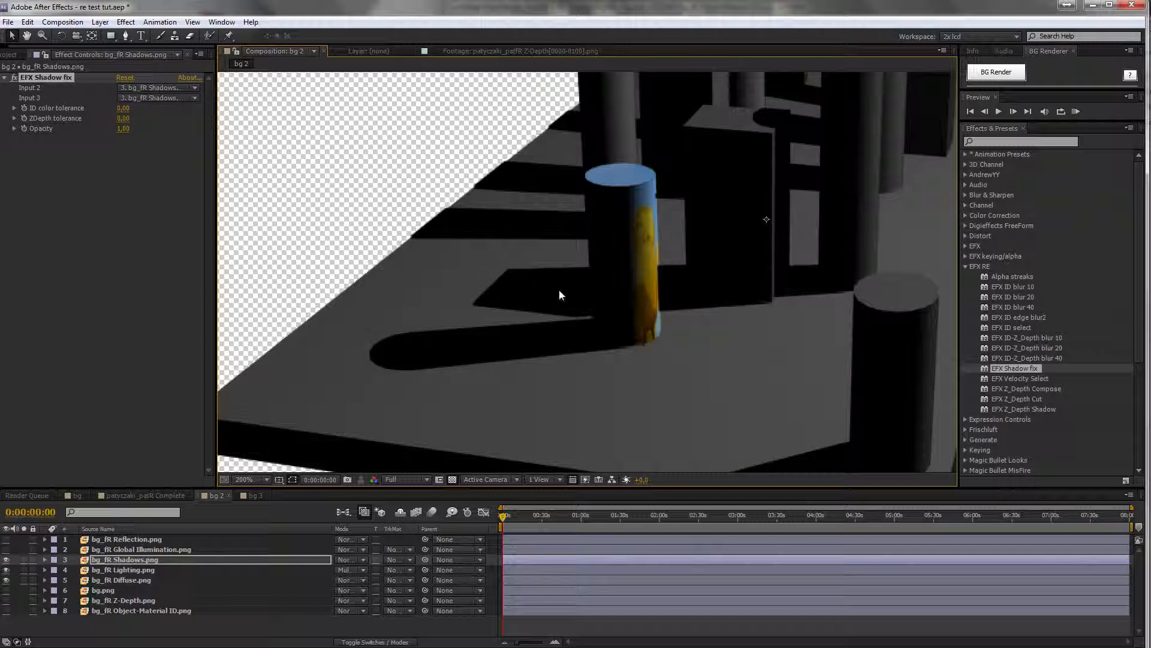
Open the effect's Input 2 layer choices, and make the bg_fR Z-Depth and bg_fR Object-Material ID layers visible.
click(123, 206)
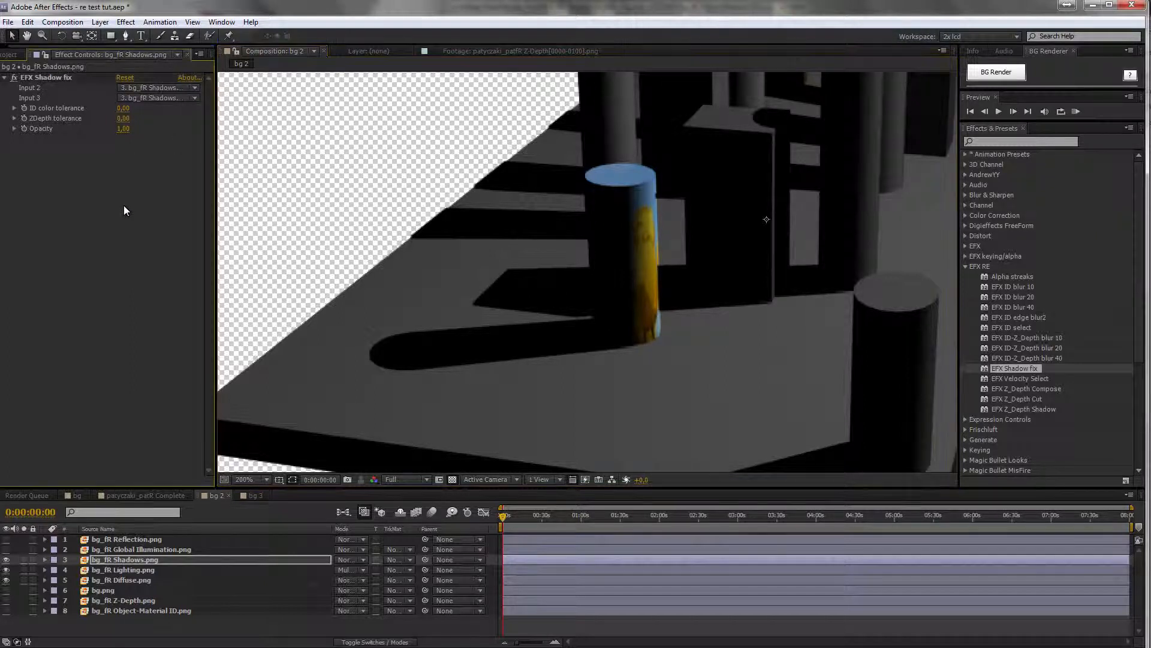
click(154, 88)
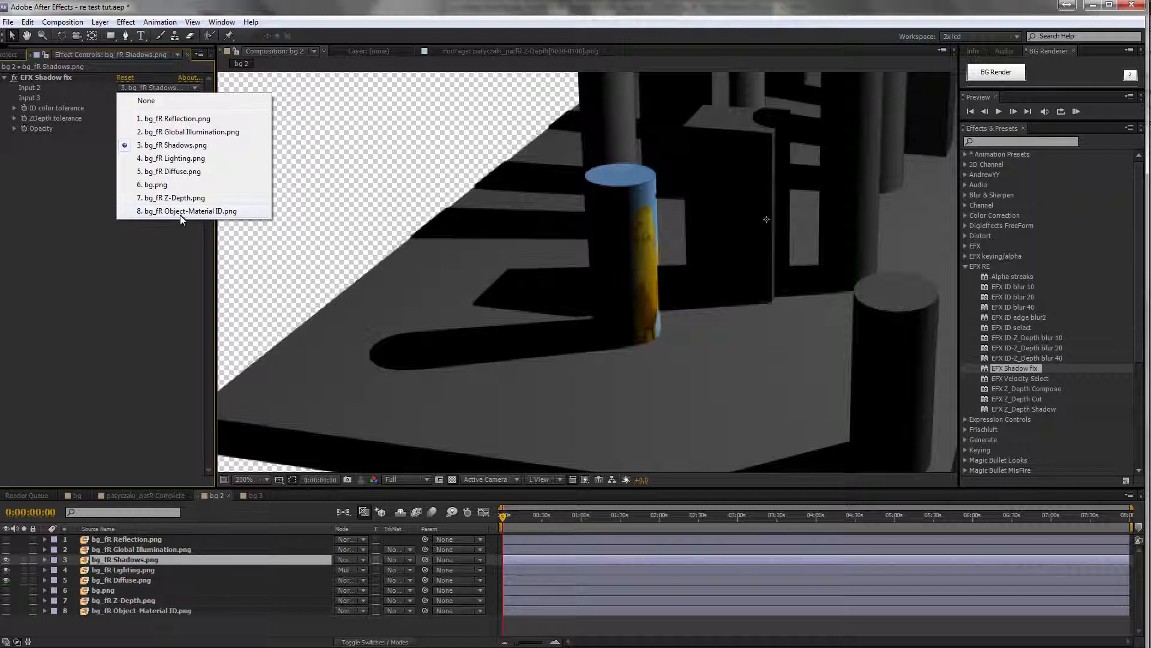
click(22, 601)
click(6, 610)
click(6, 601)
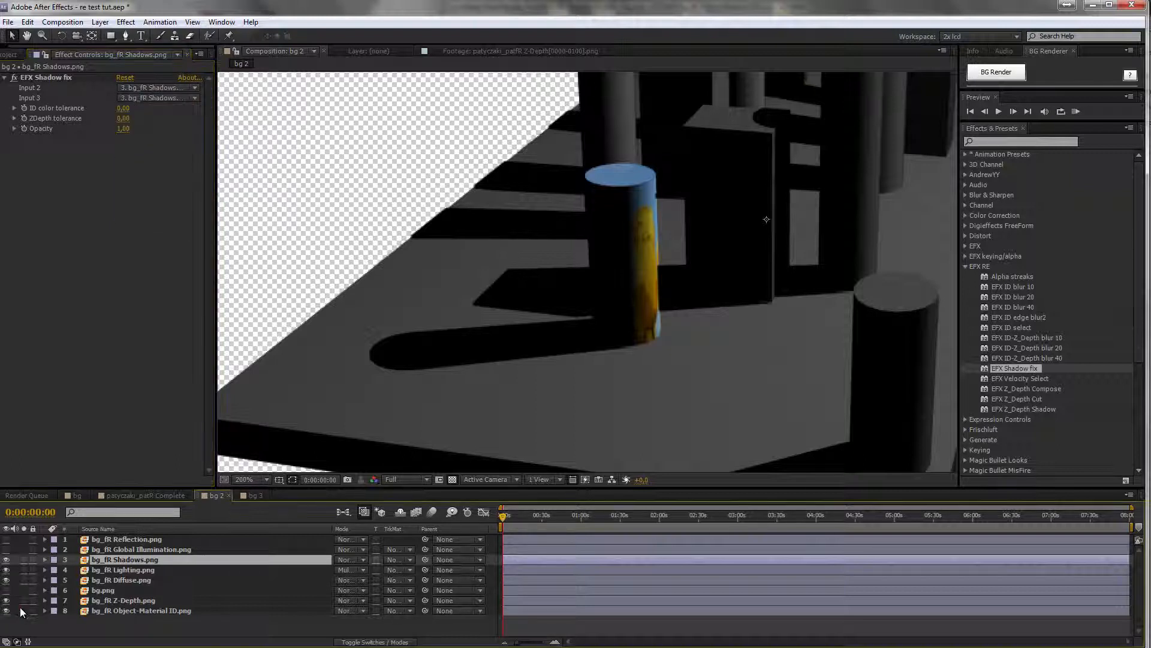
Solo the bg_fR Object-Material ID and bg_fR Z-Depth layers to examine the two passes.
click(24, 611)
drag(833, 347, 678, 300)
click(24, 601)
drag(664, 275, 773, 239)
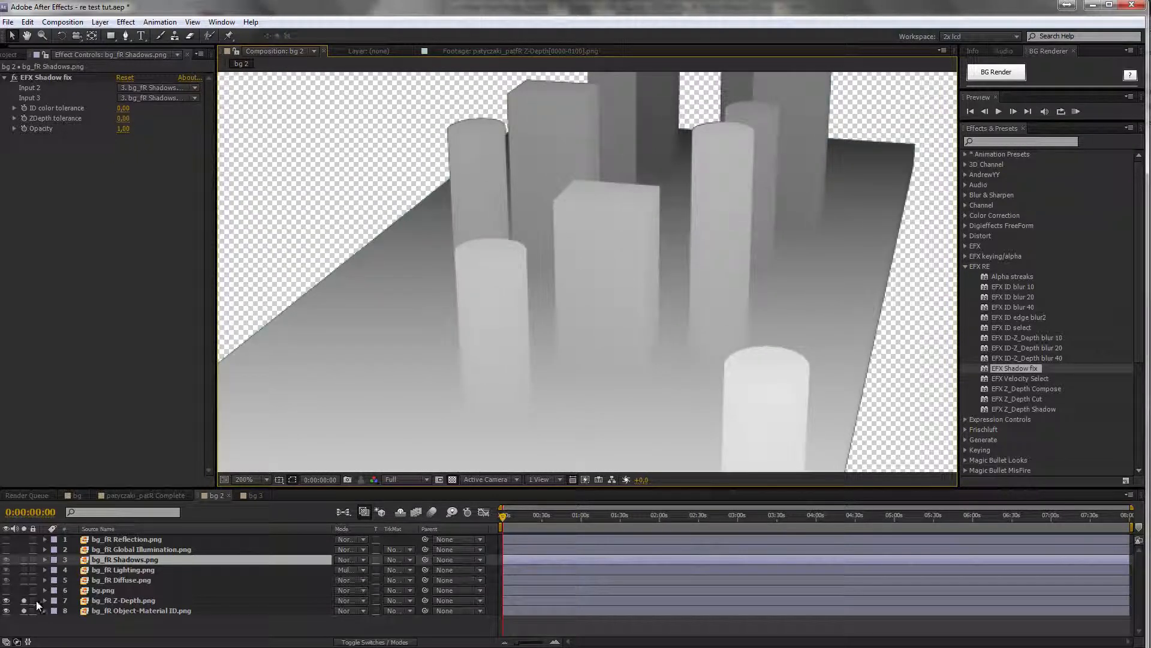
Unsolo the two passes, and set EFX Shadow fix's Input 2 to bg_fR Object-Material ID and Input 3 to bg_fR Z-Depth.
click(24, 601)
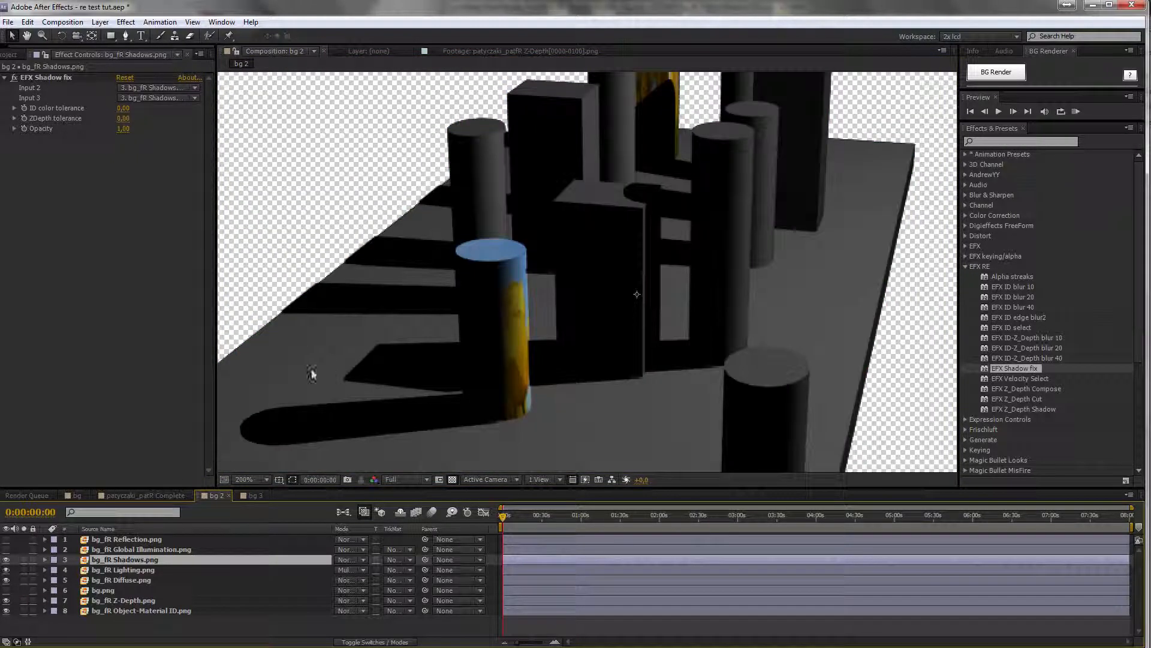
click(76, 88)
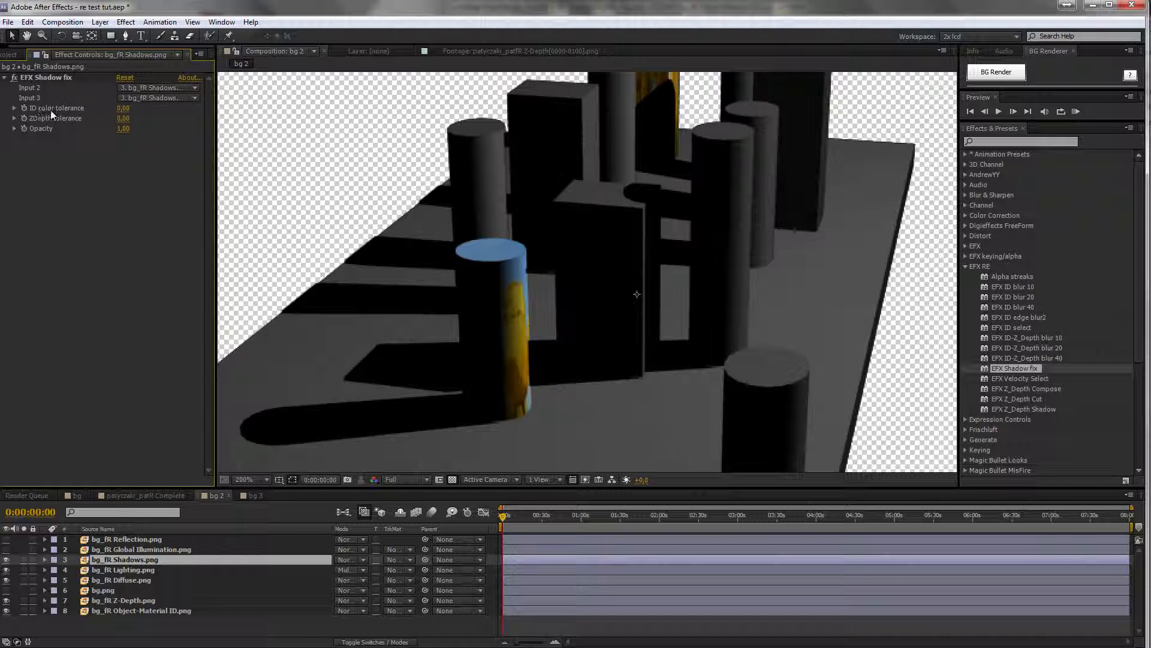
click(153, 87)
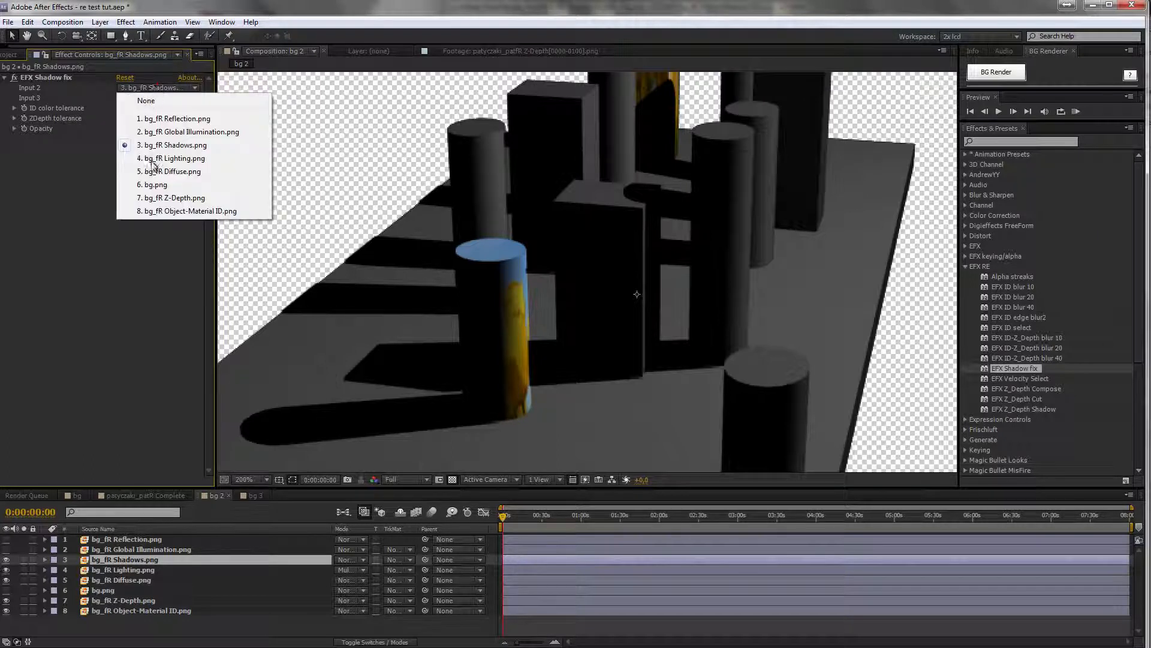
click(201, 211)
scroll(571, 321, up, 2)
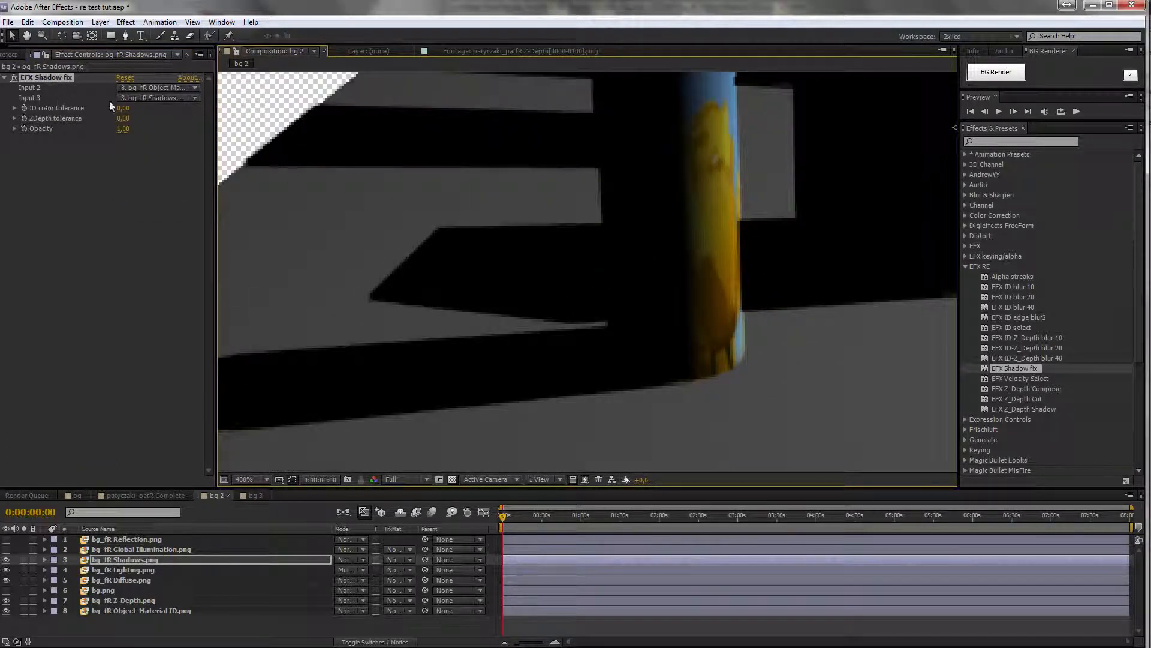
click(154, 97)
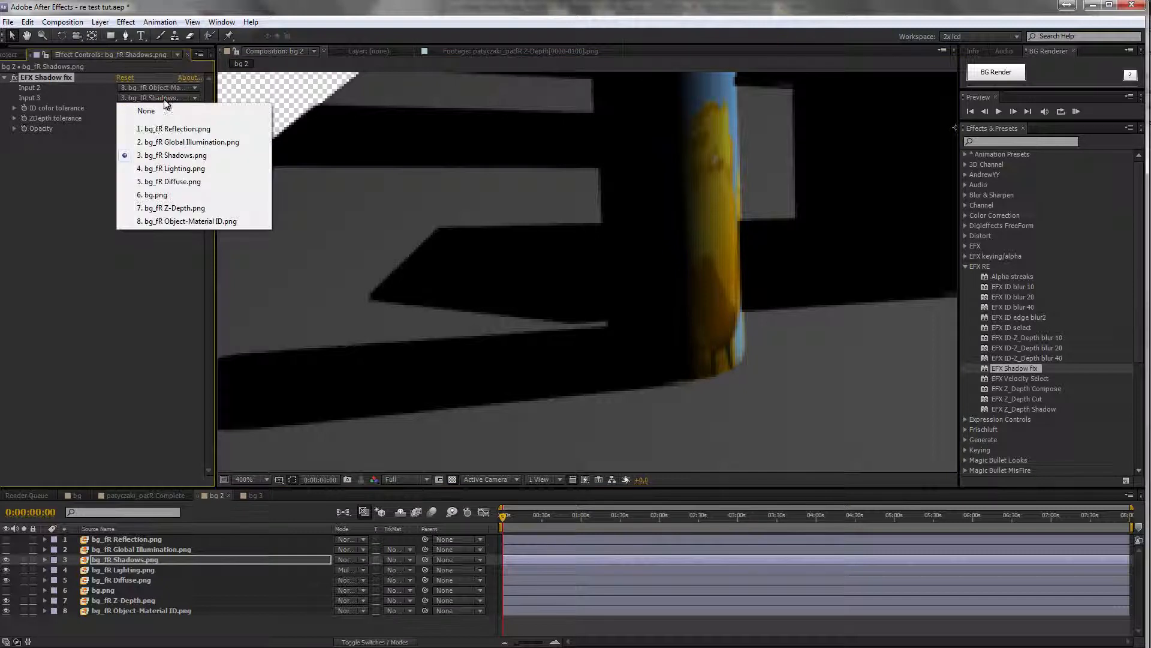
click(180, 209)
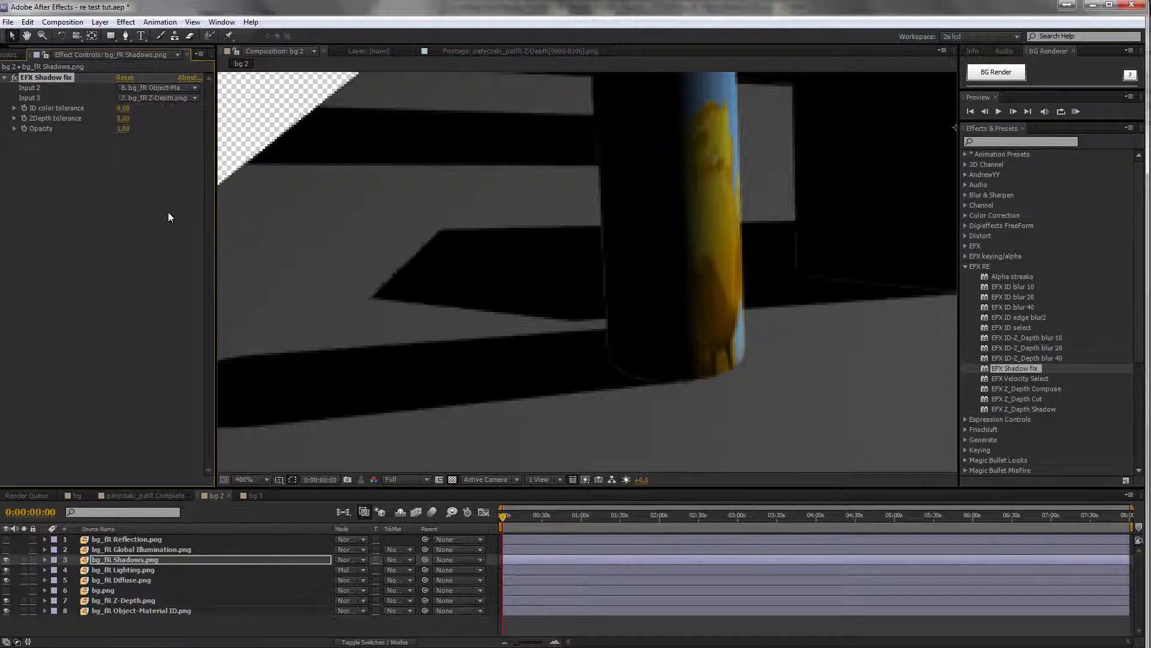
Try ZDepth tolerance values of 0.07, 0.08 and 0.05 while checking the shadow edges around the textured cylinder and box.
drag(521, 248, 462, 285)
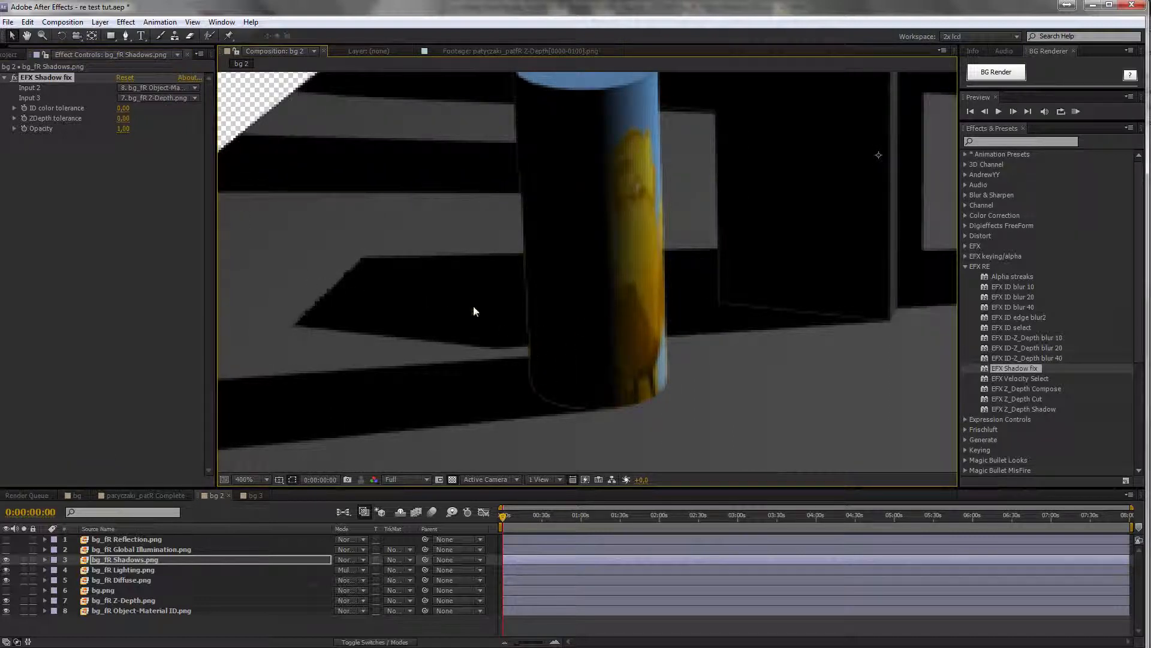
click(15, 119)
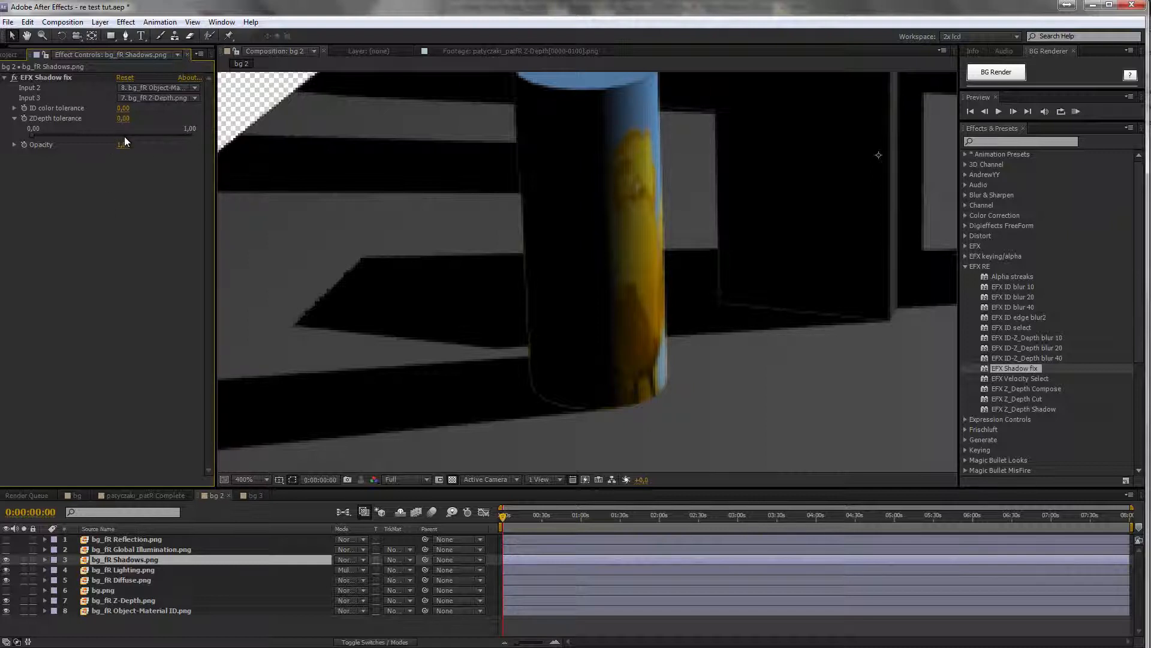
drag(43, 136, 39, 135)
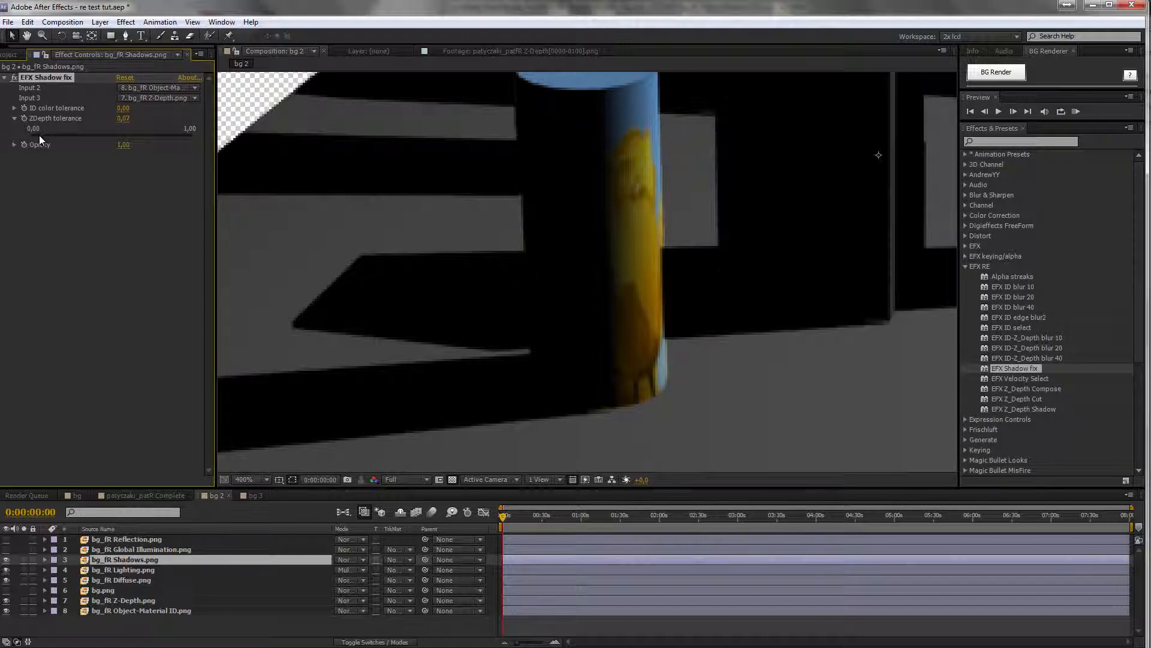
drag(661, 271, 371, 359)
drag(38, 134, 43, 135)
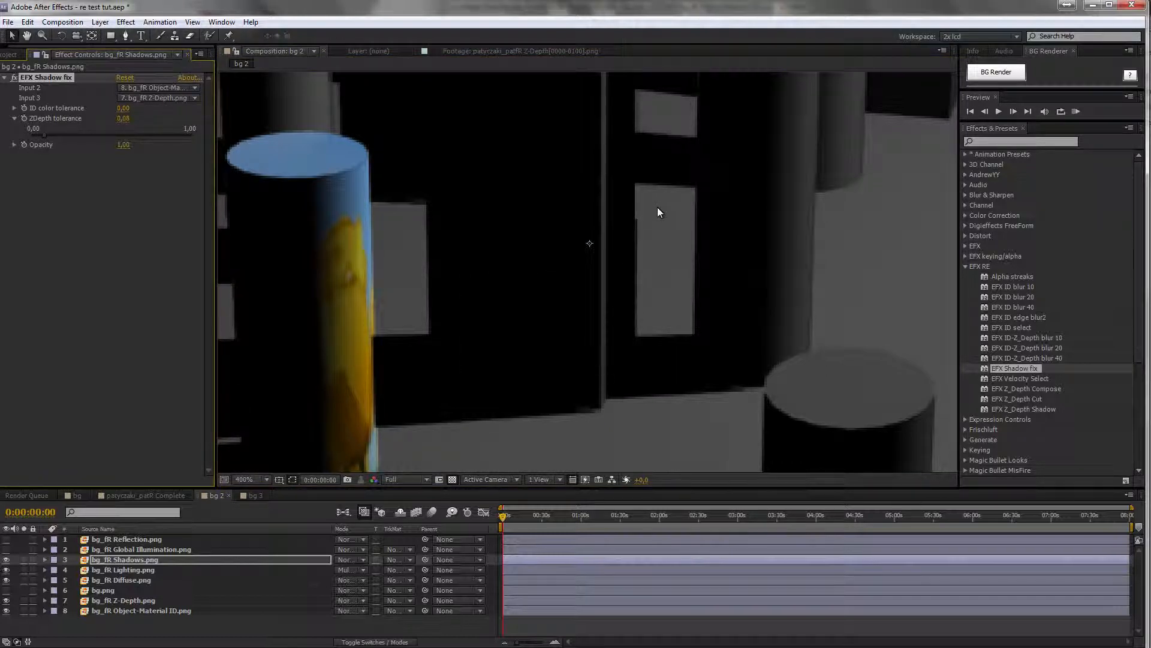
drag(541, 219, 470, 289)
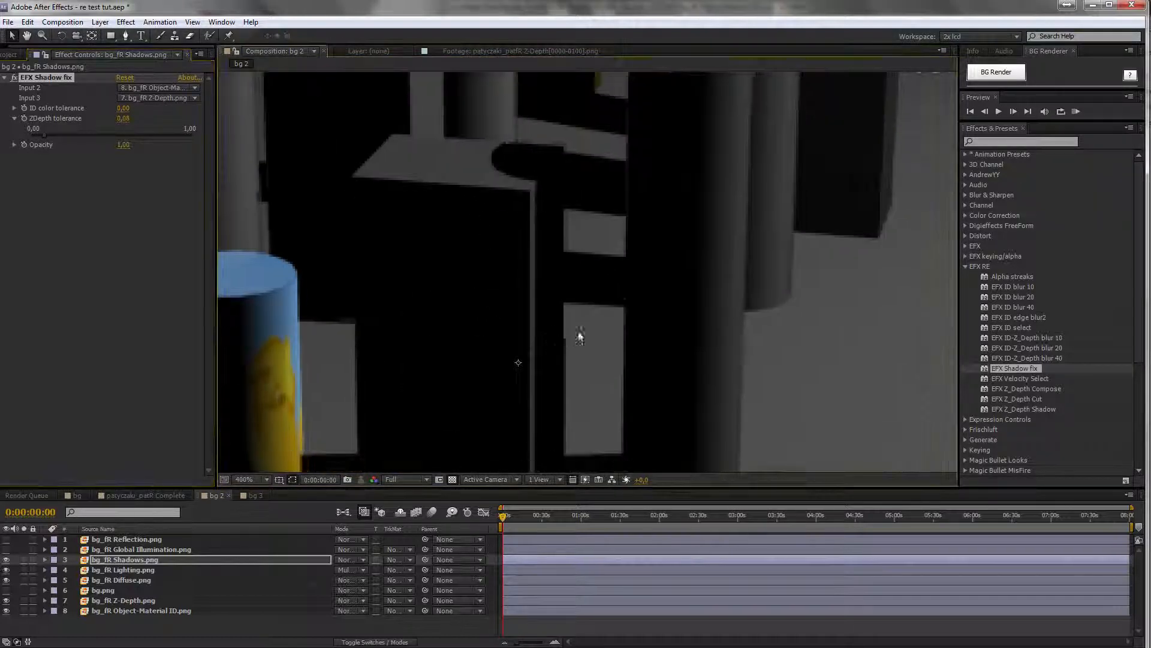
drag(475, 250, 822, 141)
Reveal the ID color tolerance slider and compare the textured cylinder's outline with EFX Shadow fix on and off.
click(14, 108)
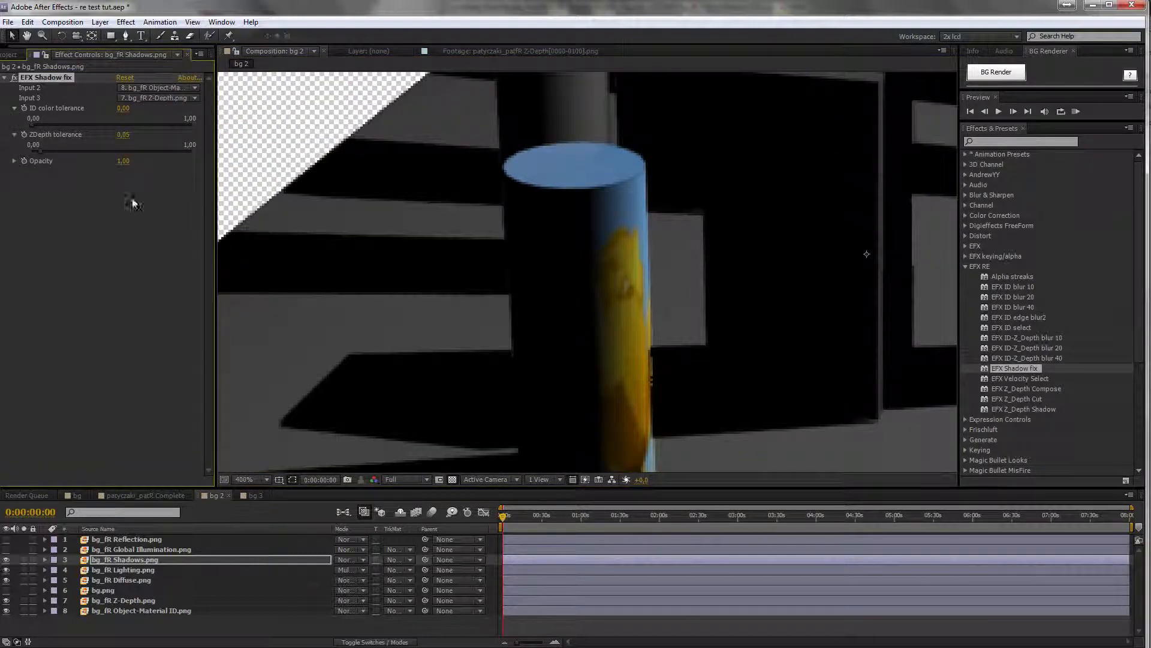
drag(392, 325, 486, 220)
drag(524, 235, 554, 248)
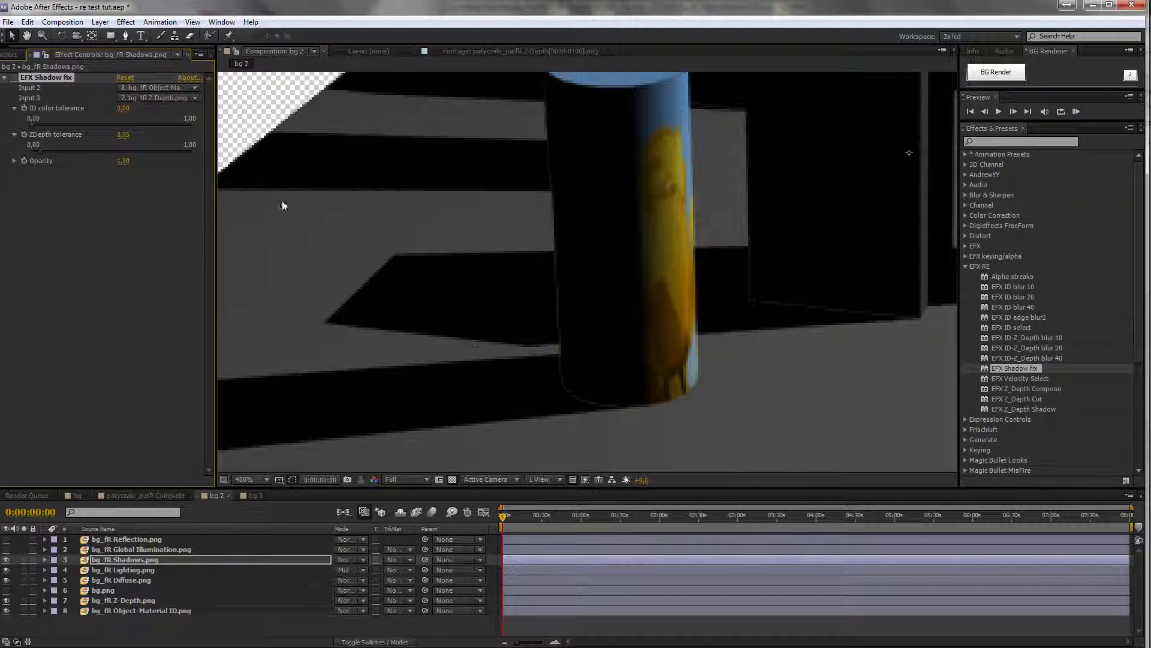
click(15, 76)
click(15, 78)
click(16, 79)
Set EFX Shadow fix's ID color tolerance to 0.05 and ZDepth tolerance to 0.07.
drag(31, 125, 38, 127)
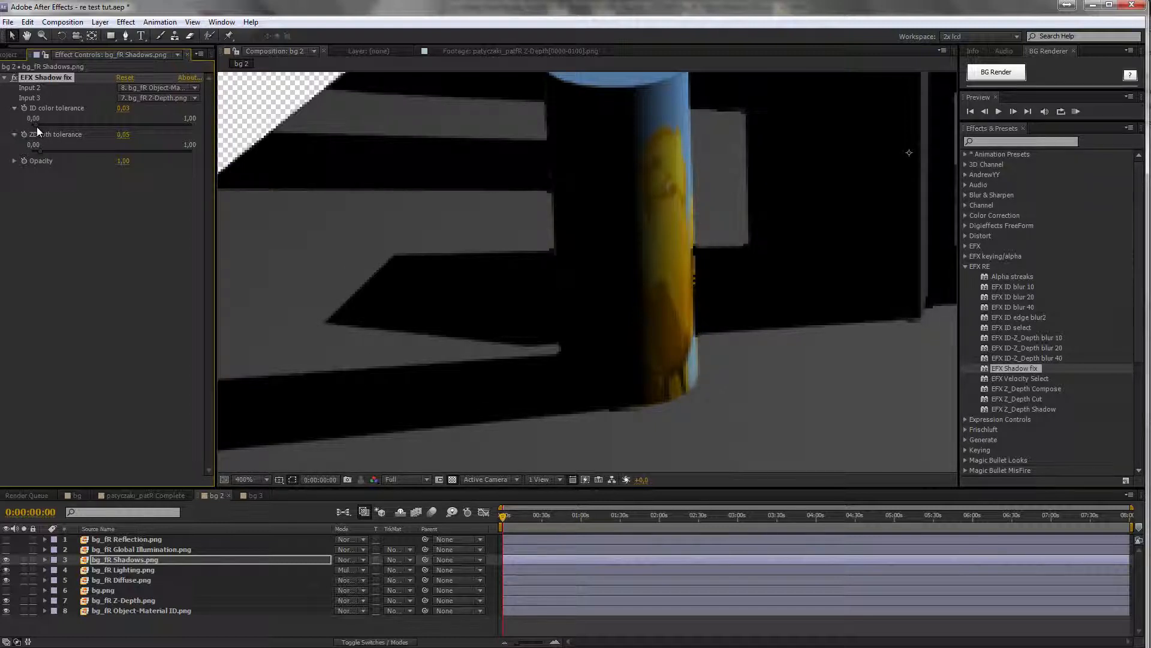
drag(38, 127, 41, 127)
drag(37, 153, 38, 153)
drag(39, 151, 39, 152)
drag(38, 152, 34, 153)
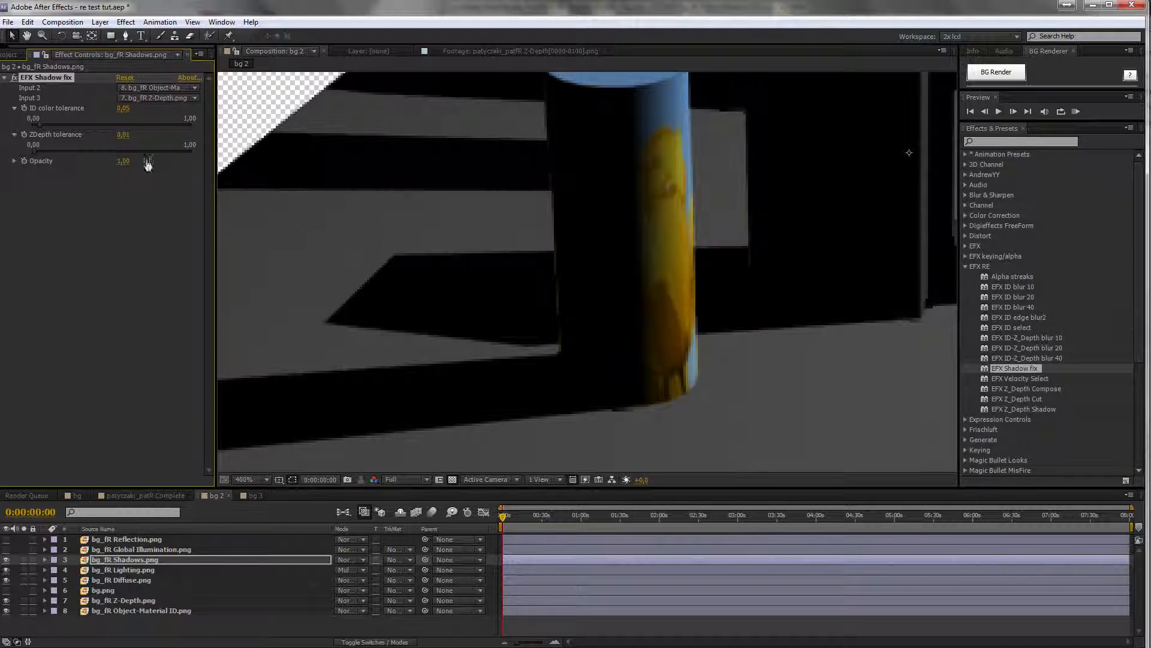
drag(37, 151, 47, 151)
click(43, 152)
drag(779, 271, 591, 344)
Test EFX Shadow fix's Opacity across its range, including 0.00 and 0.54, and settle on 0.69.
click(14, 161)
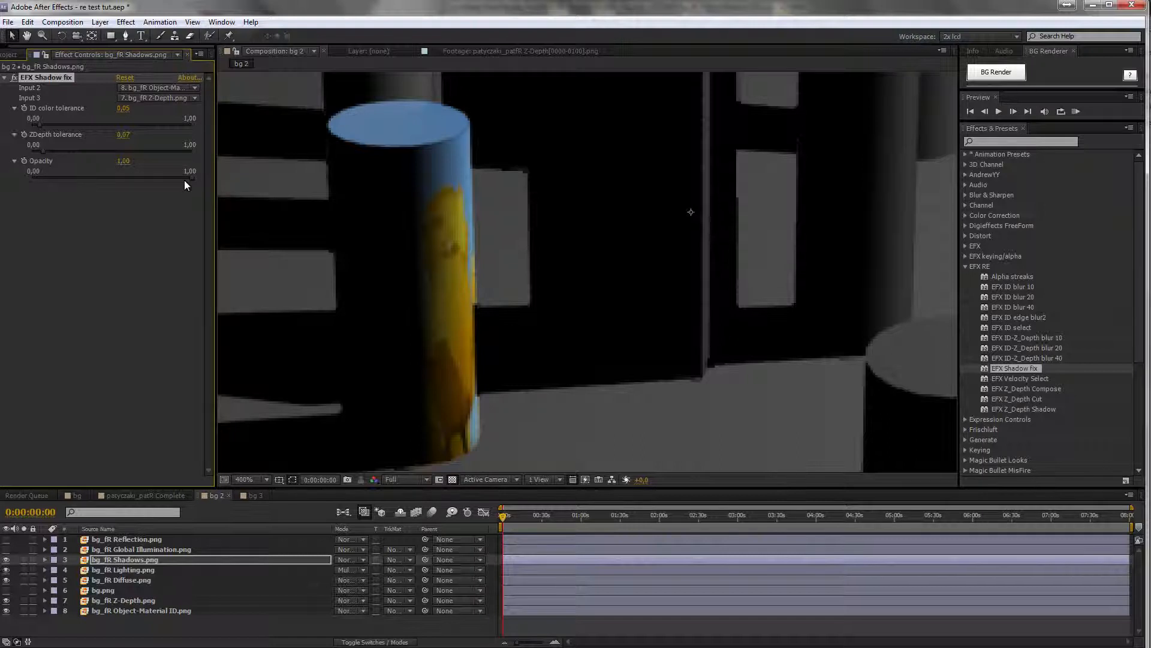
drag(116, 175, 252, 187)
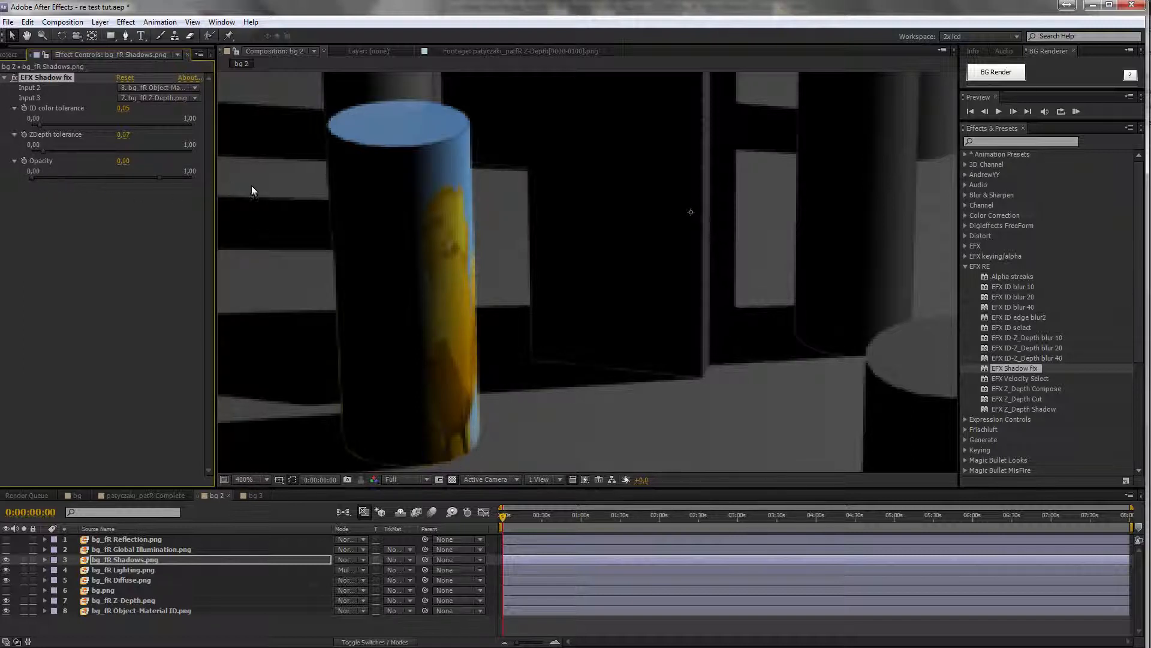
drag(170, 182, 127, 175)
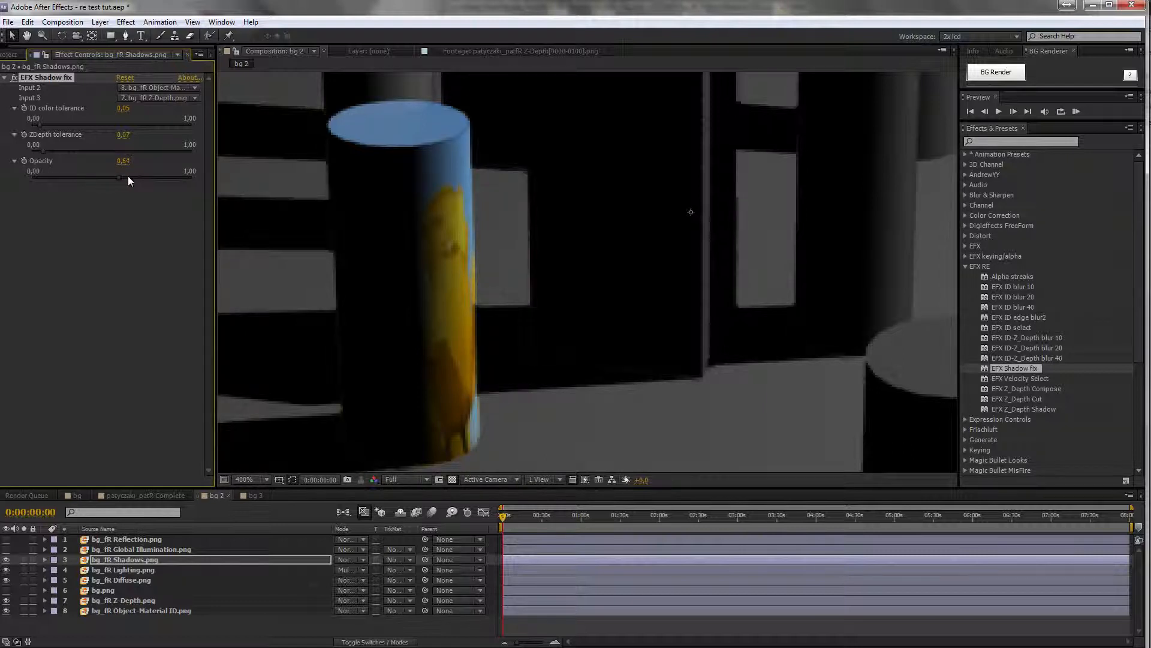
Check the shadow edges across the scene and turn off the composition's transparency grid.
drag(436, 266, 433, 165)
scroll(629, 297, down, 3)
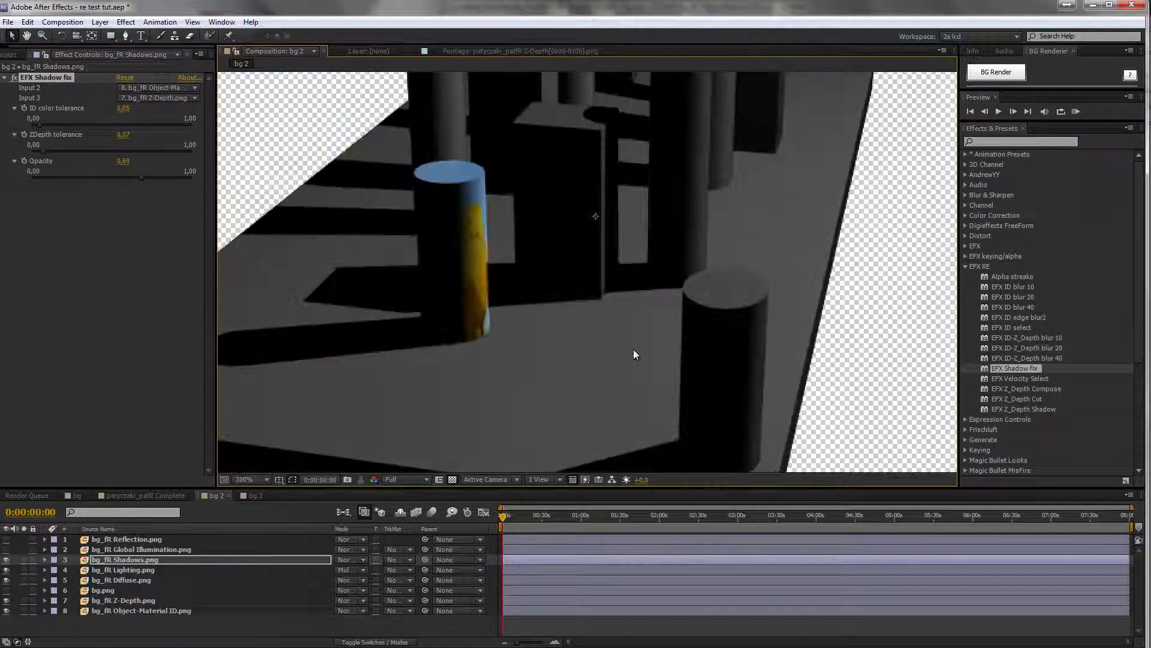
drag(650, 367, 558, 293)
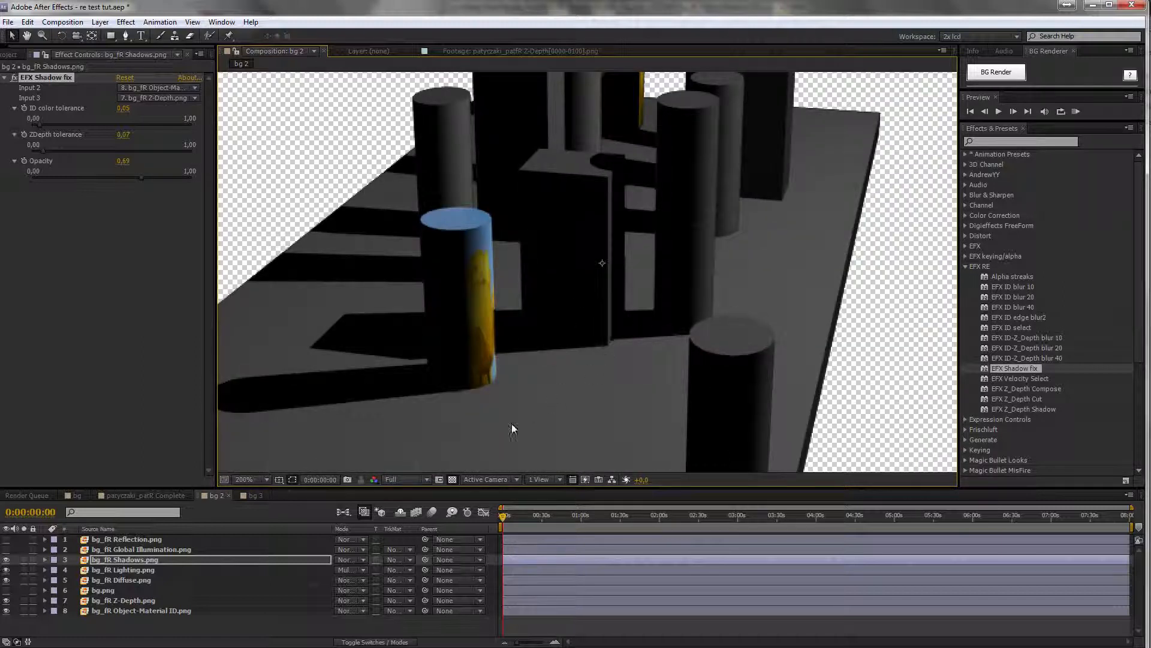
click(453, 479)
scroll(548, 326, left, 2)
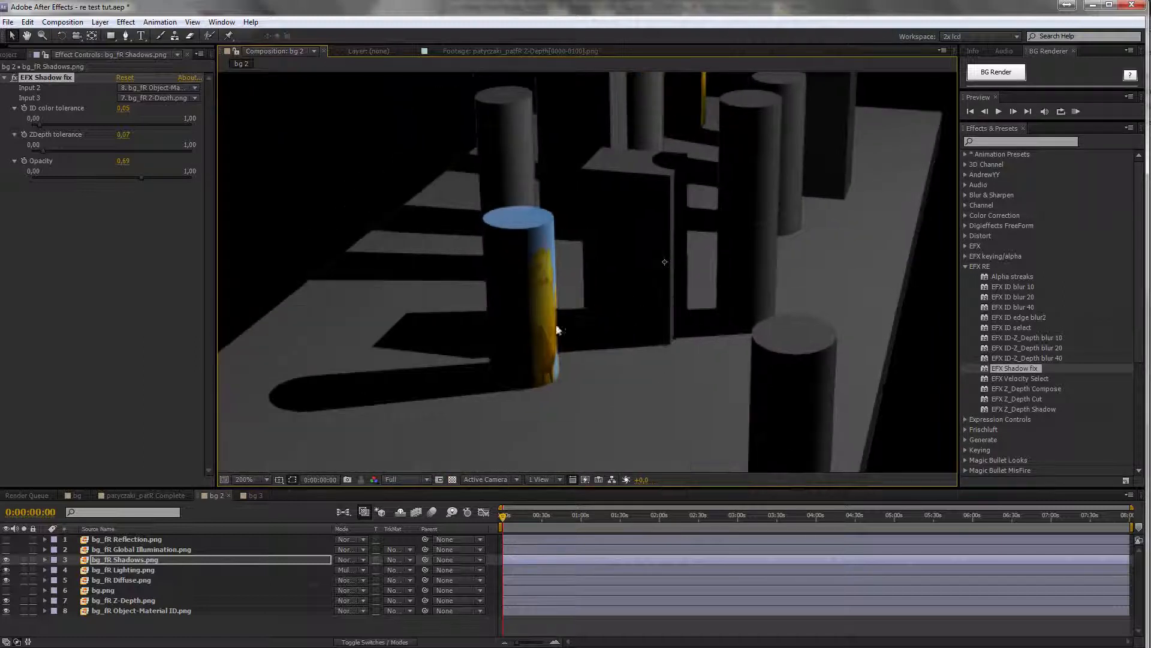
Make the bg_fR Global Illumination layer visible and set its blending mode to Add.
click(102, 550)
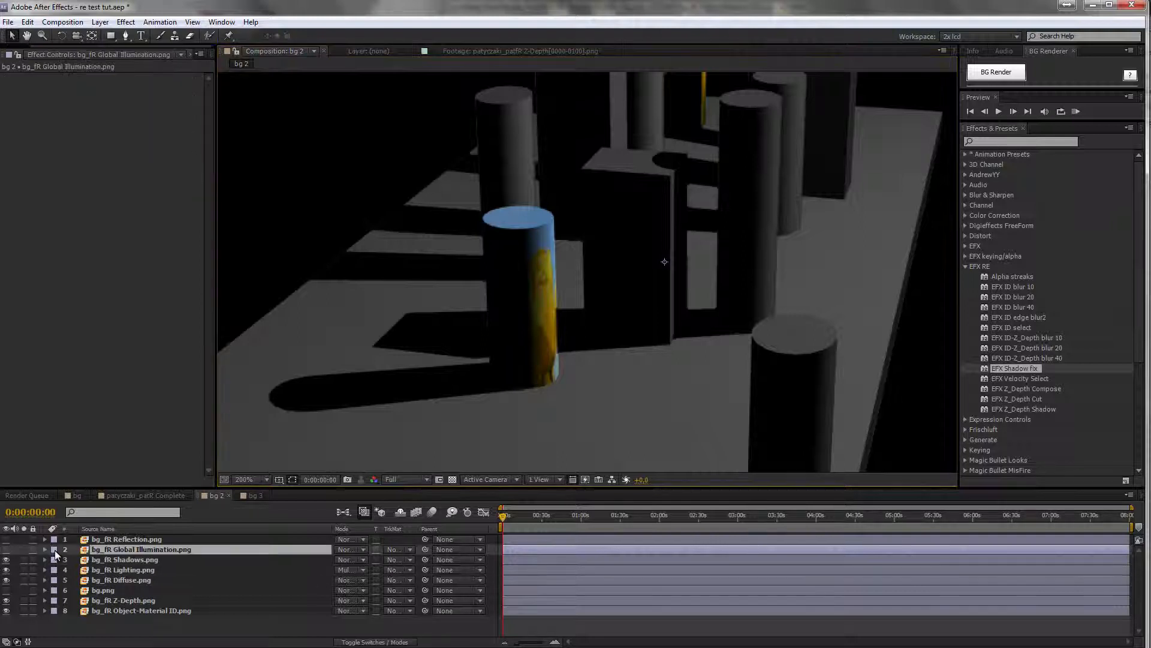
click(6, 549)
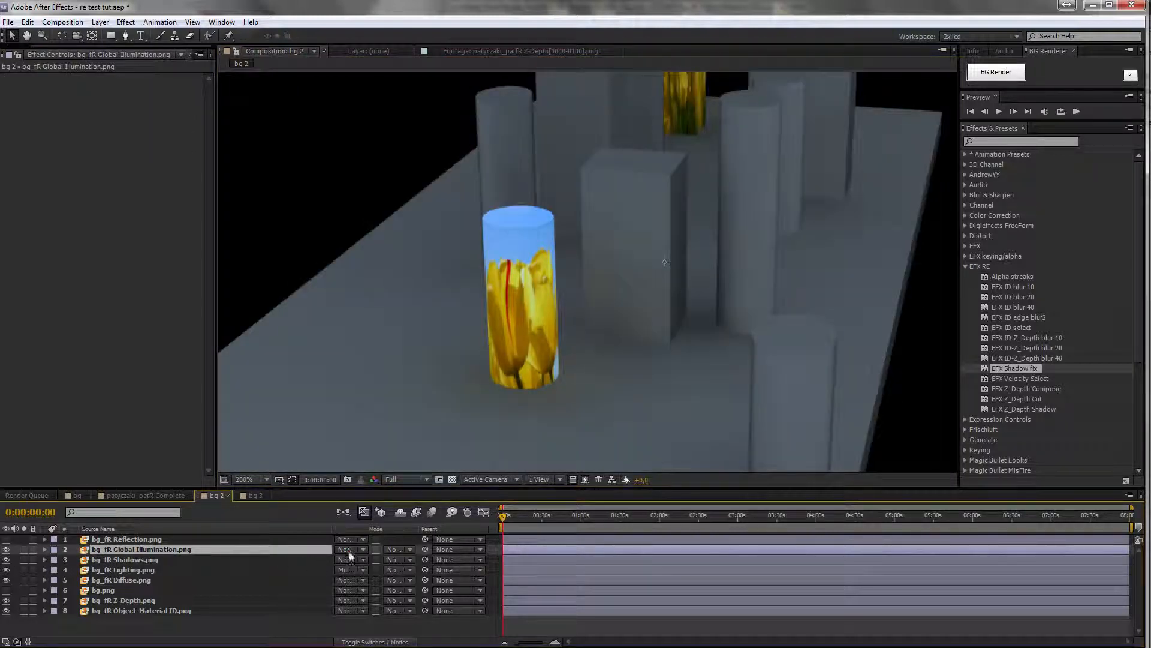
click(350, 549)
click(373, 144)
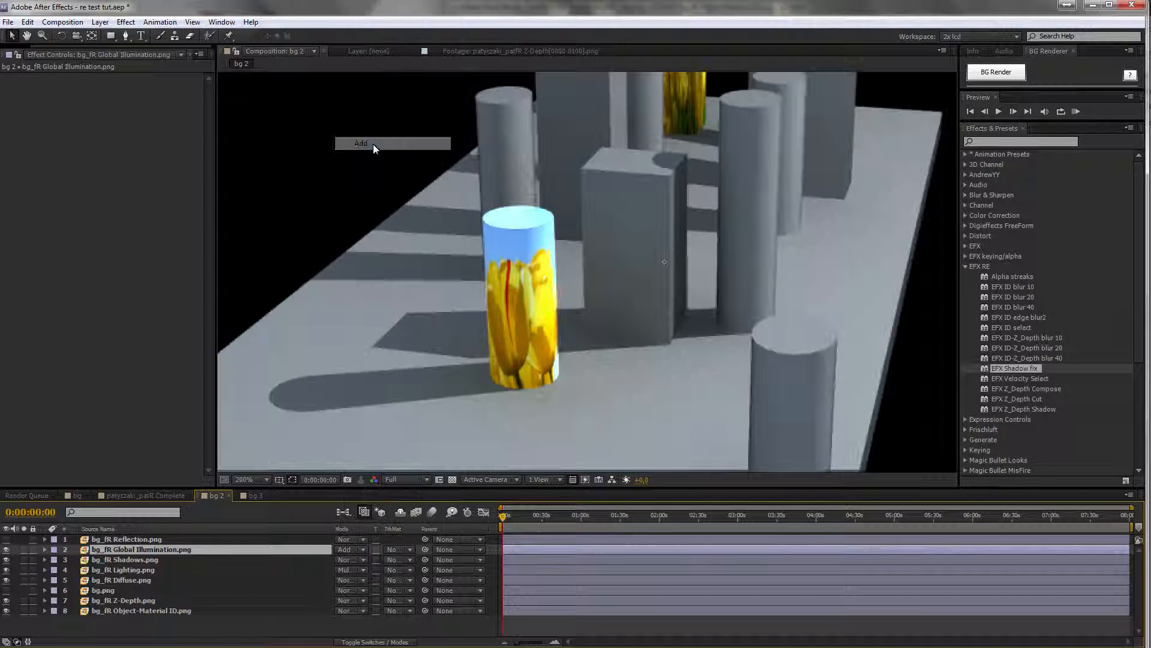
drag(493, 220, 428, 159)
scroll(532, 204, down, 1)
scroll(552, 225, up, 1)
mouse_move(564, 244)
mouse_down()
mouse_move(611, 206)
mouse_move(576, 240)
mouse_up()
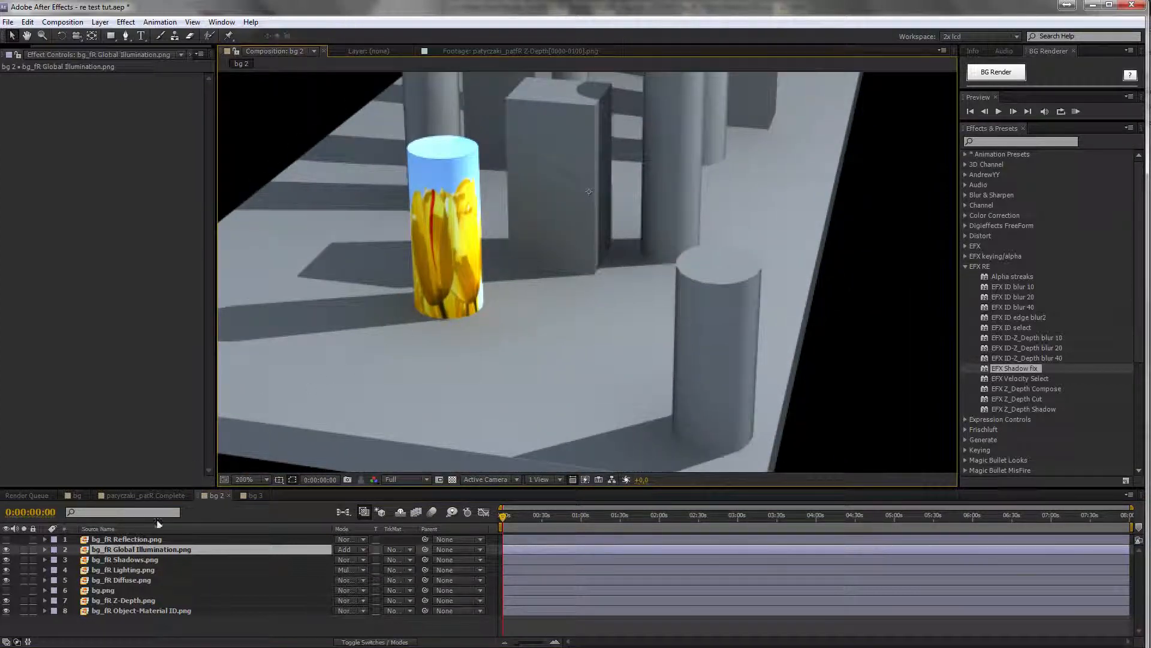
Make the bg_fR Reflection layer visible and set its blending mode to Add.
click(105, 537)
click(6, 539)
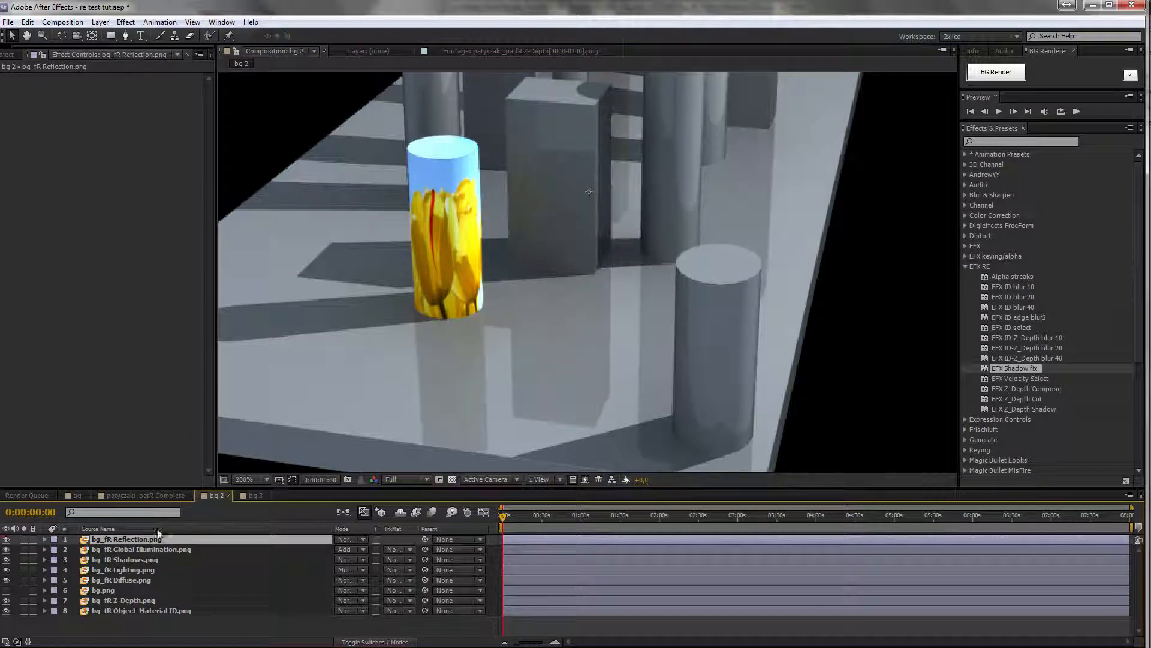
click(350, 540)
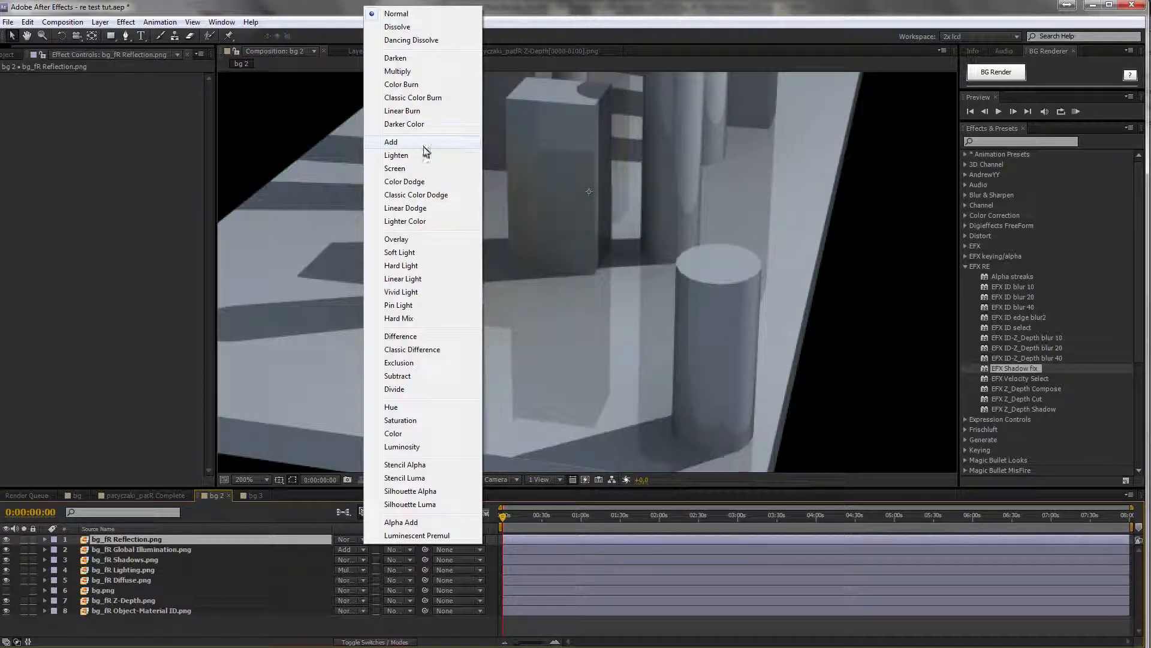
click(420, 147)
Apply the Levels effect to the bg_fR Reflection layer and lower Input White to 3855.1 to strengthen the reflections.
right_click(141, 135)
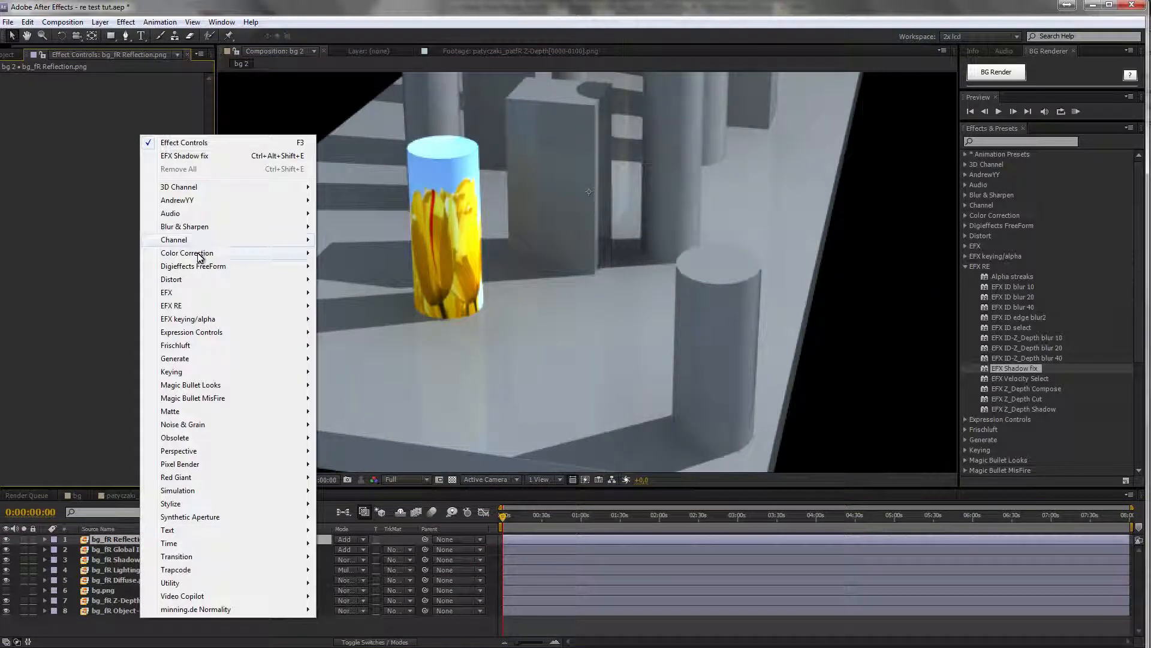
mouse_move(198, 256)
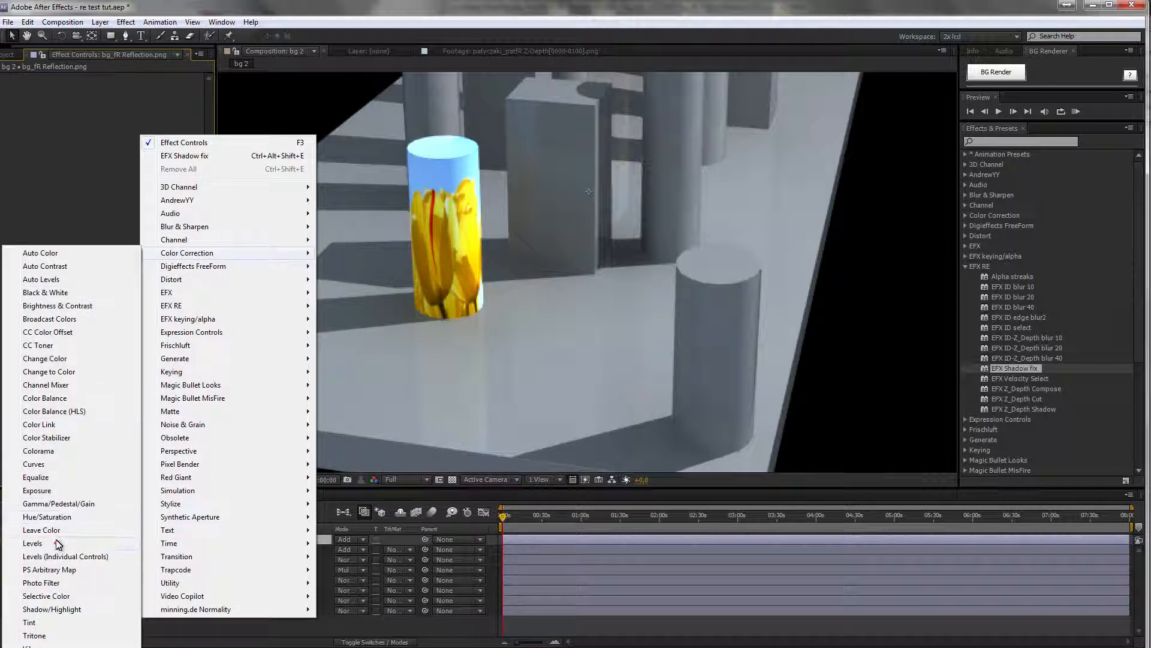
click(33, 543)
drag(186, 145, 51, 145)
drag(469, 264, 490, 225)
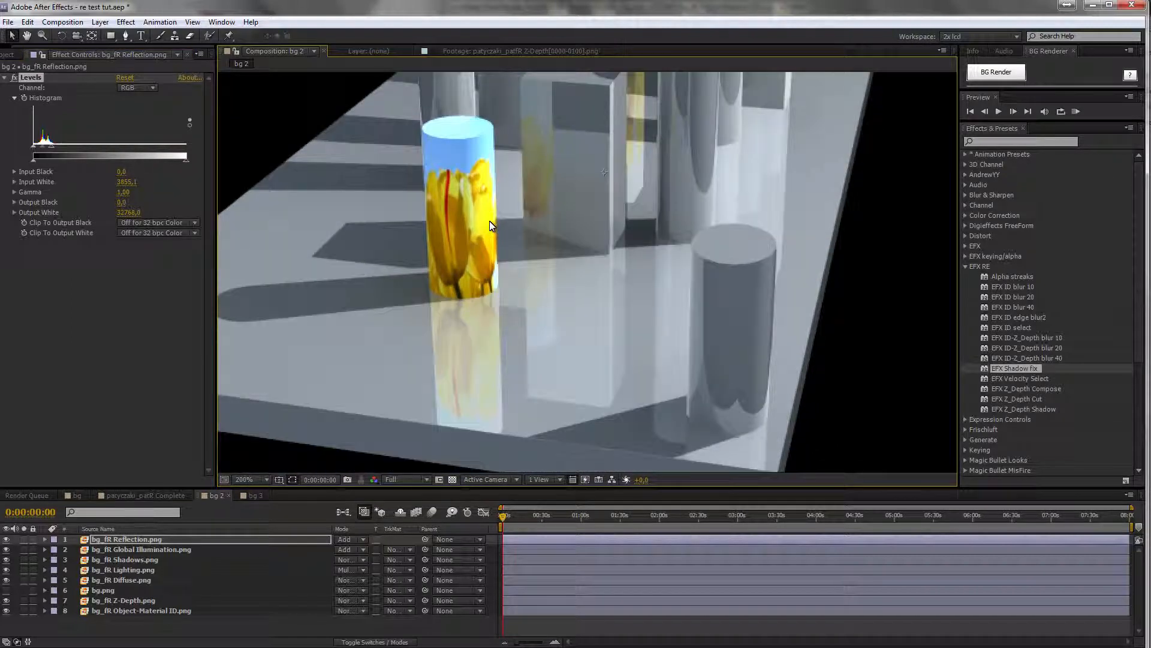
drag(735, 212, 695, 286)
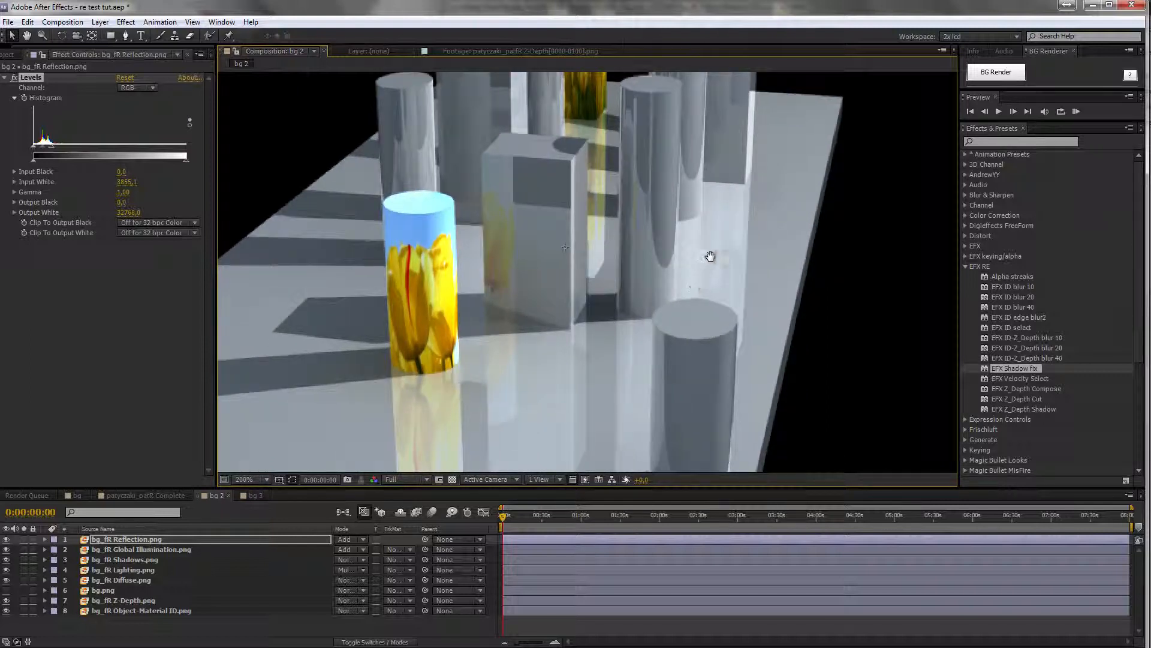
scroll(709, 257, down, 1)
drag(707, 257, 683, 293)
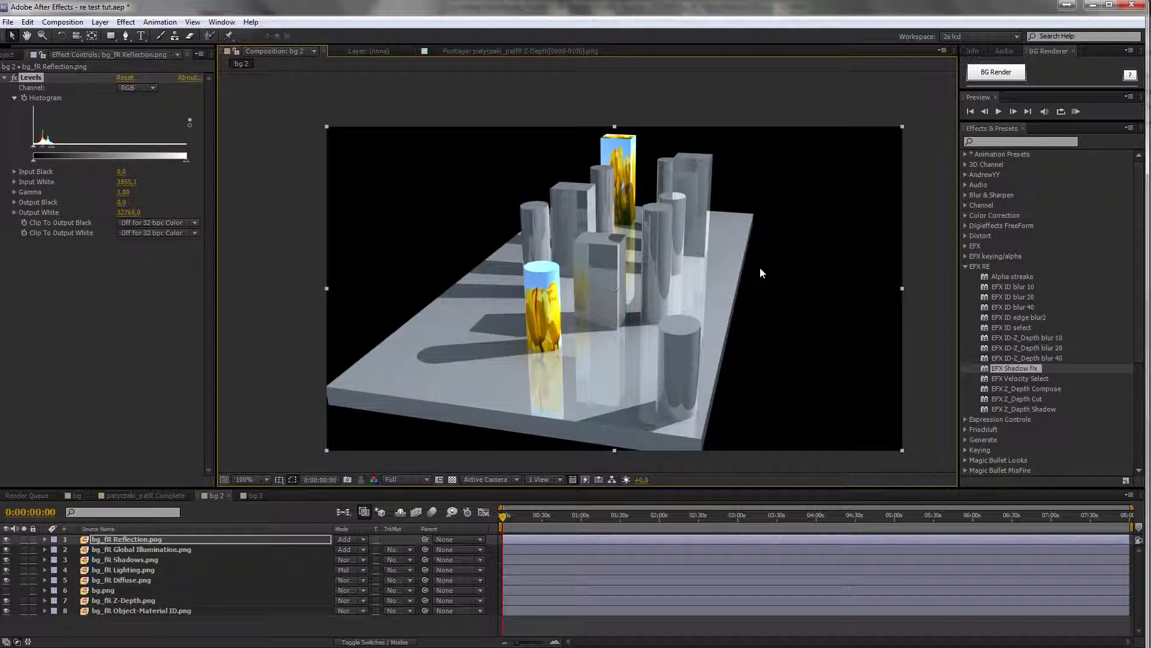
drag(644, 289, 681, 262)
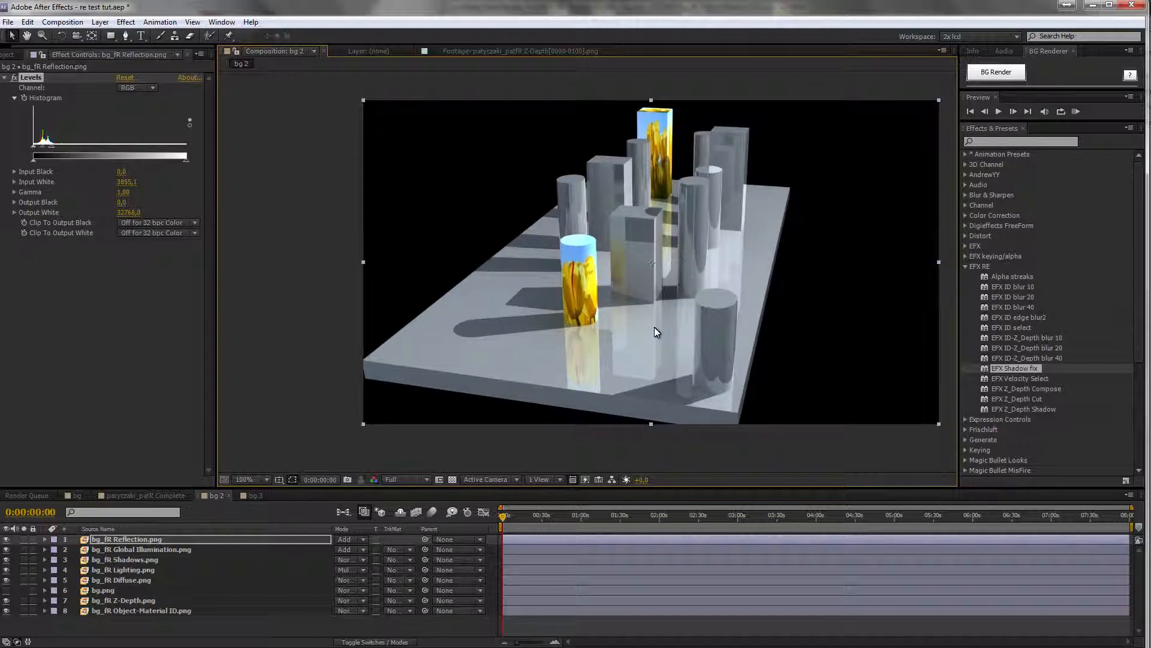
Apply the Gaussian Blur effect to the bg_fR Reflection layer.
scroll(661, 333, up, 4)
scroll(567, 219, down, 2)
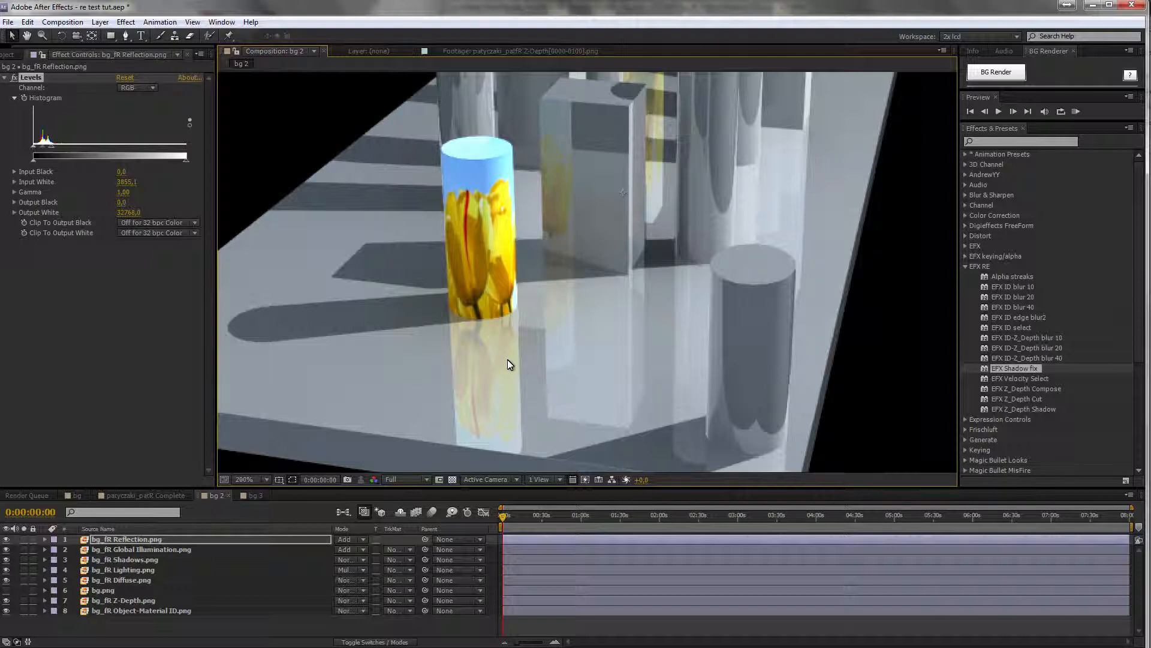
click(31, 79)
click(5, 77)
right_click(81, 103)
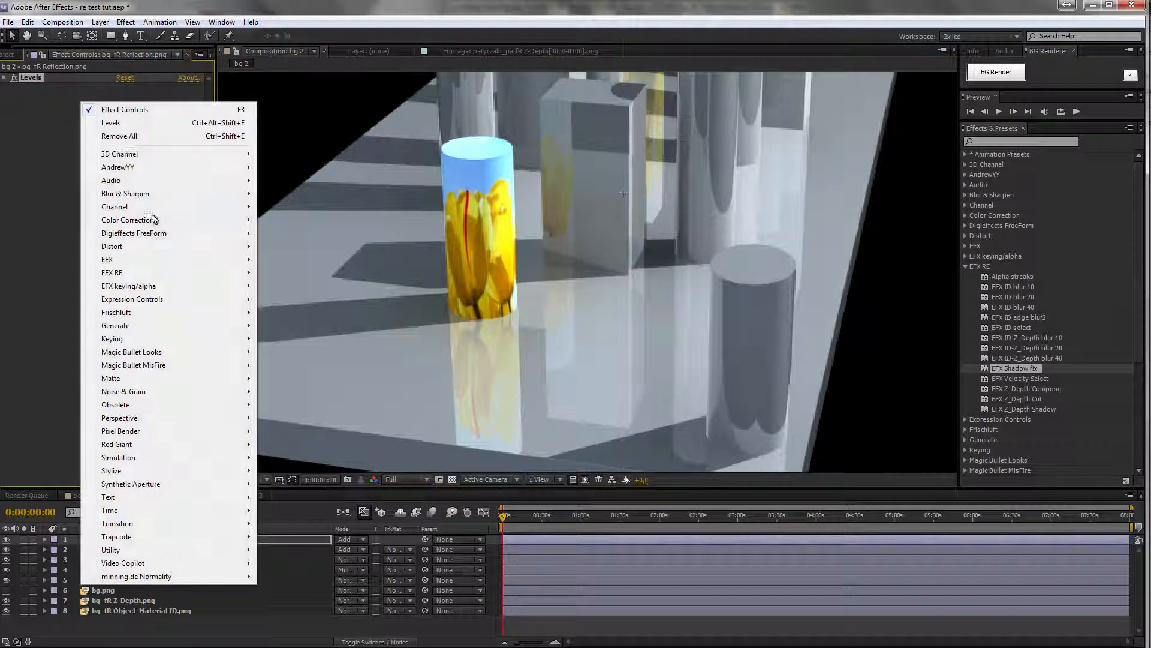
mouse_move(159, 250)
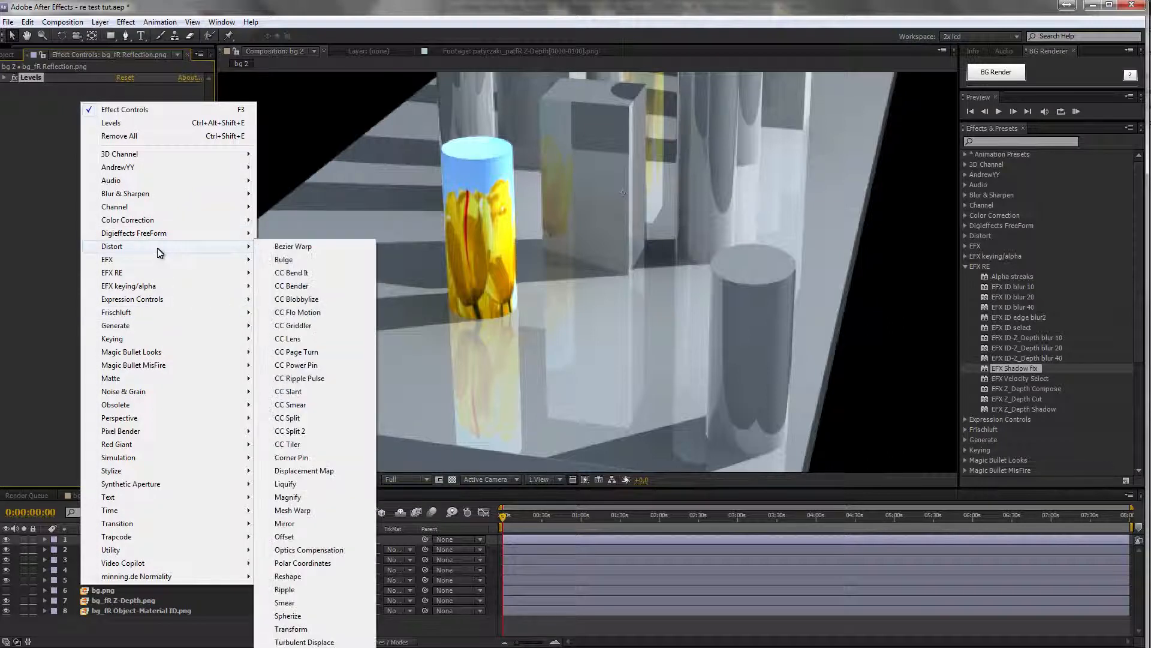
mouse_move(157, 195)
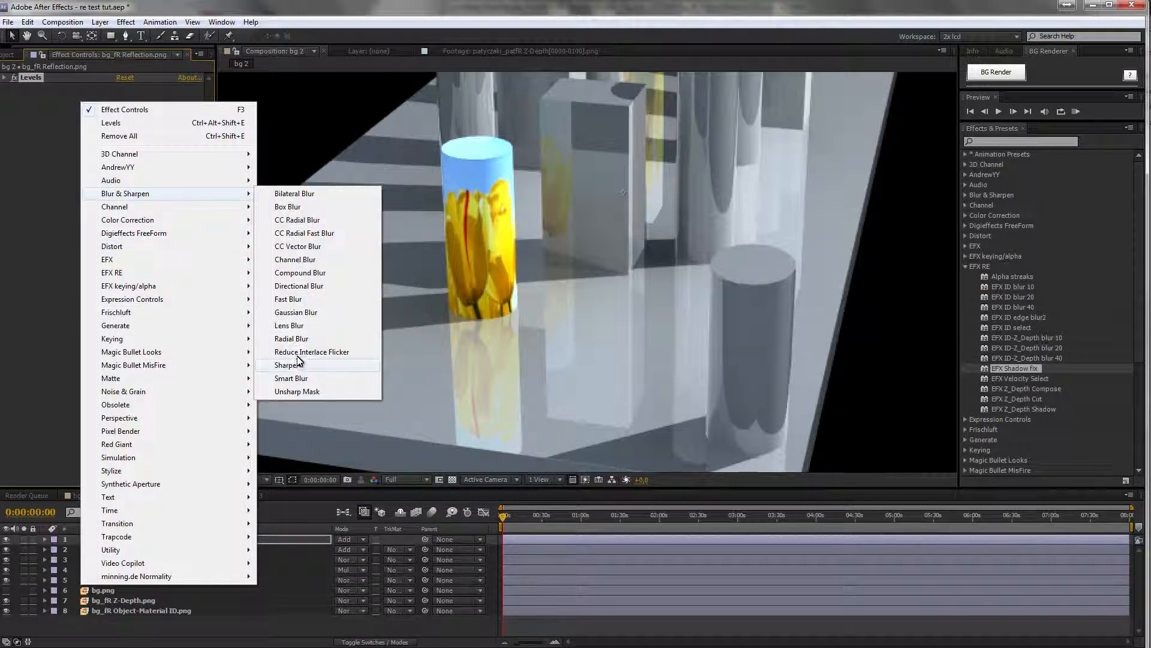
click(301, 313)
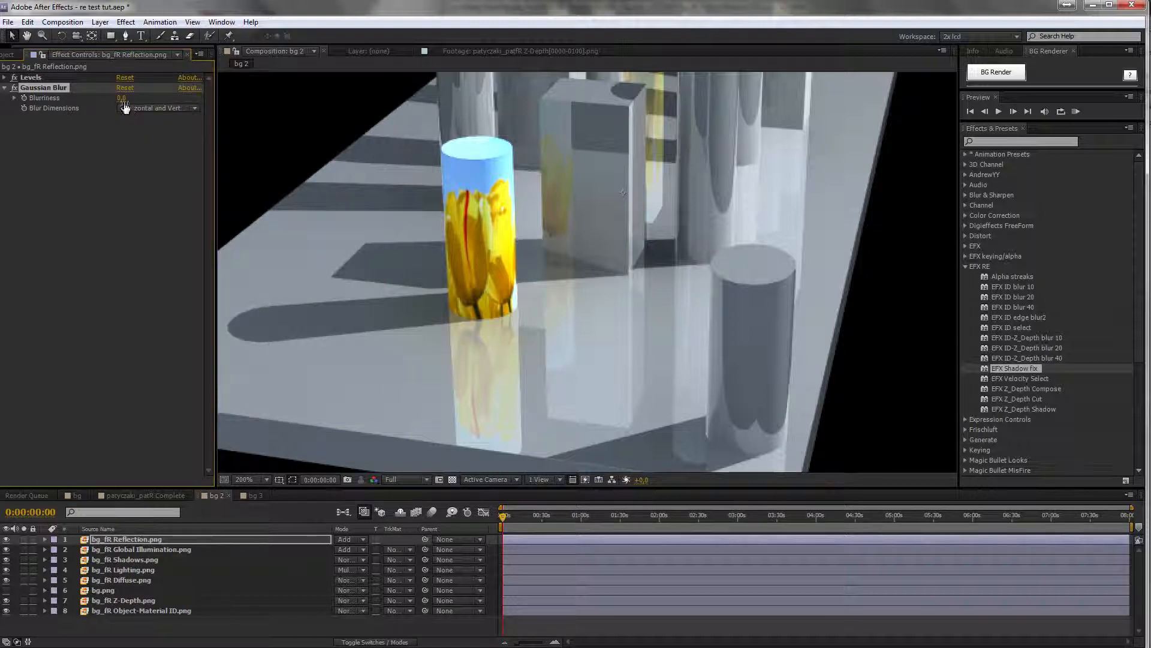
Try softening the reflections by raising the Gaussian Blur blurriness and reducing it to 8.0.
drag(127, 99, 236, 110)
drag(486, 201, 487, 266)
scroll(505, 234, up, 1)
drag(123, 98, 83, 102)
drag(588, 177, 561, 350)
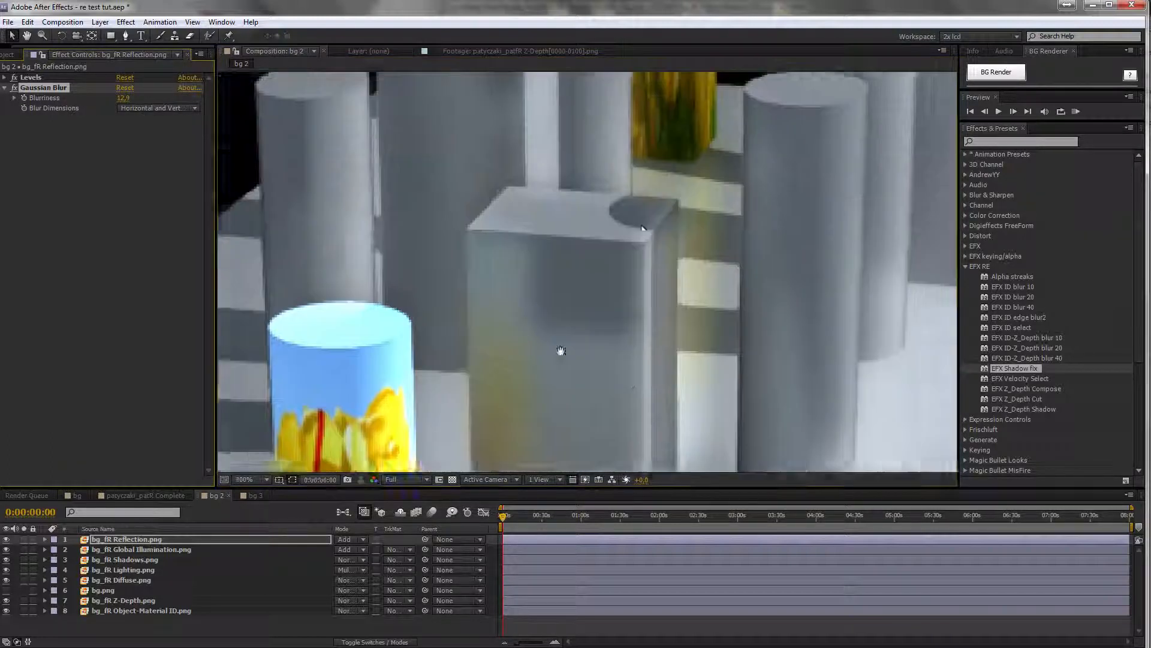
scroll(727, 174, down, 1)
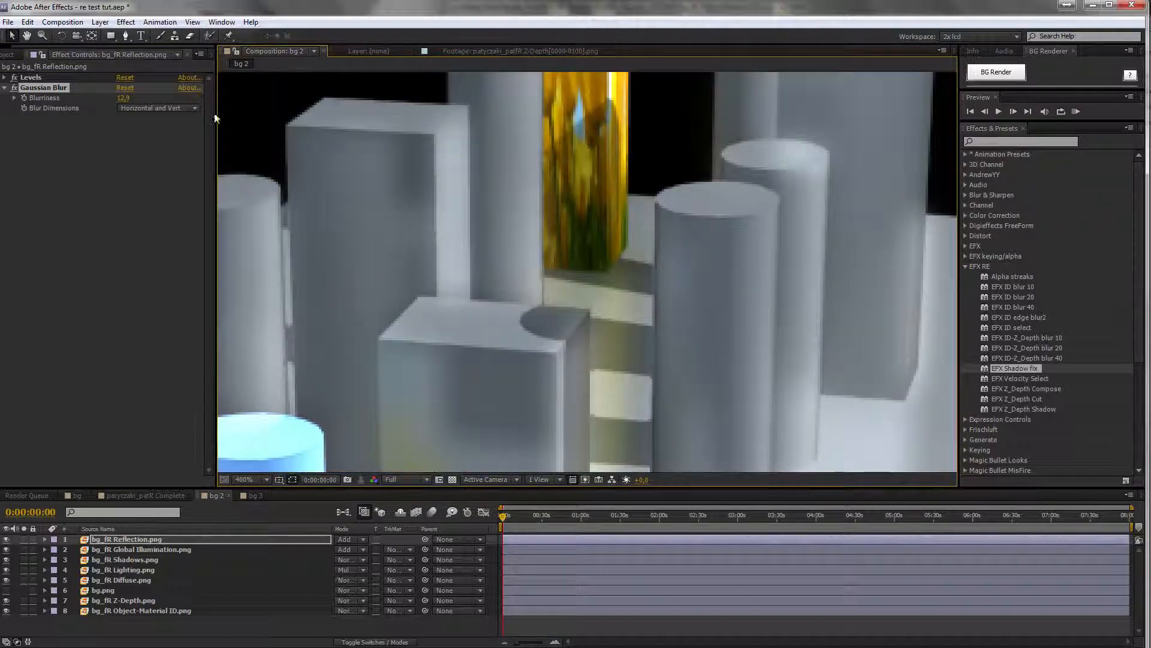
drag(120, 98, 68, 101)
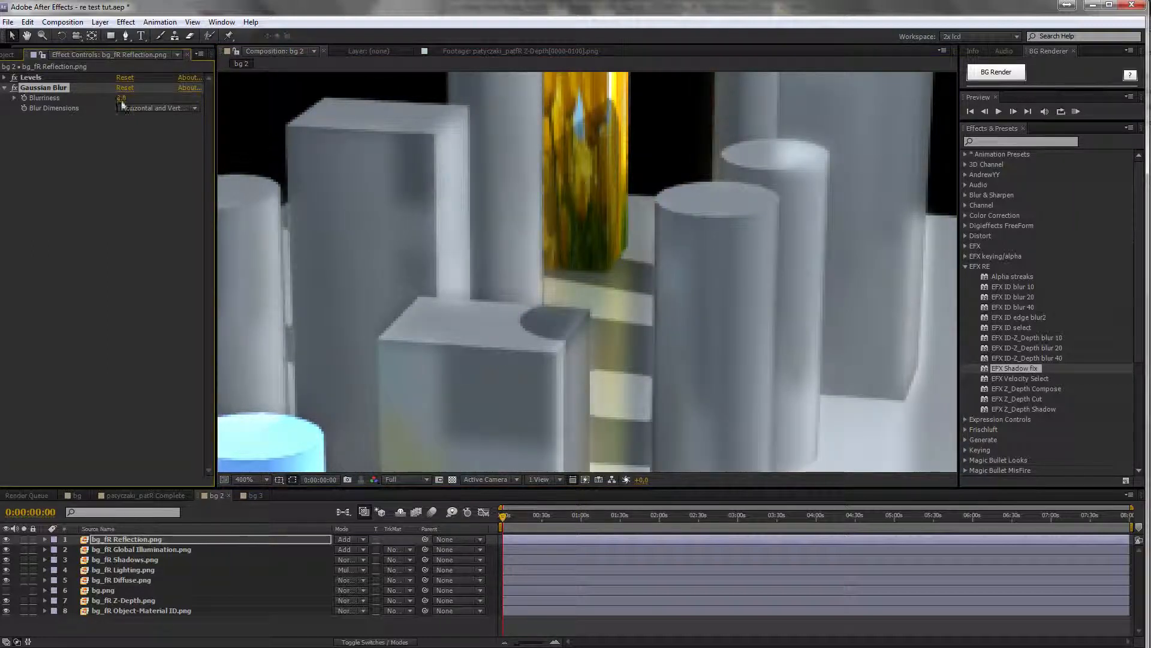
scroll(804, 195, down, 2)
drag(586, 295, 722, 165)
scroll(590, 264, up, 1)
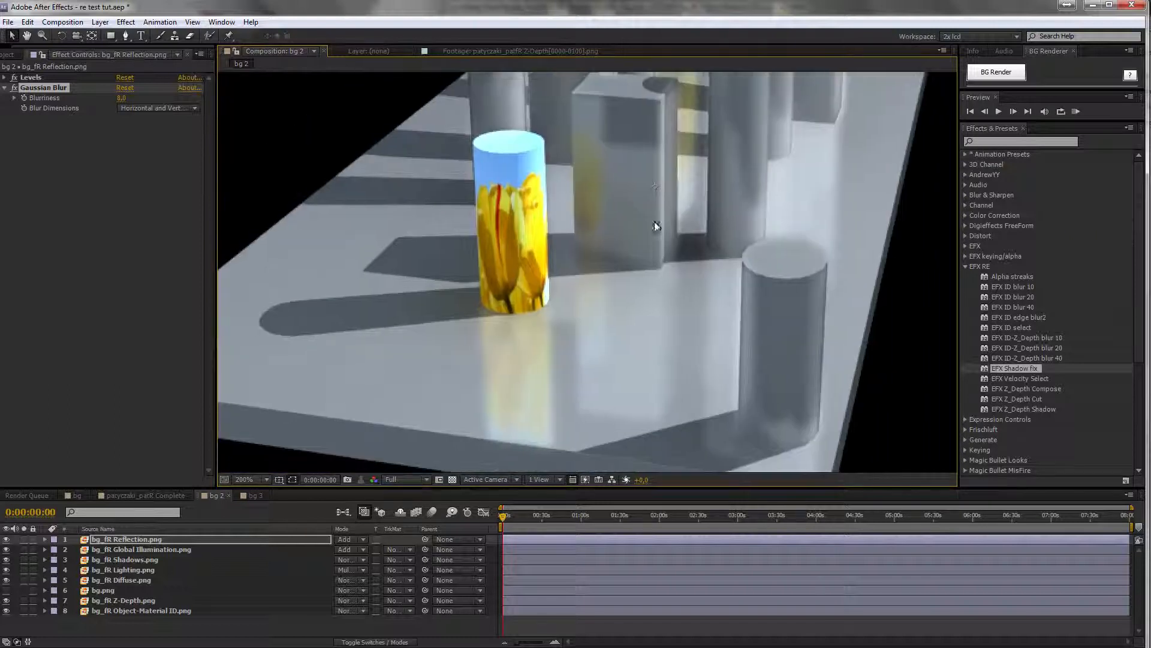
Replace the Gaussian Blur on the bg_fR Reflection layer with EFX ID blur 10.
key(Delete)
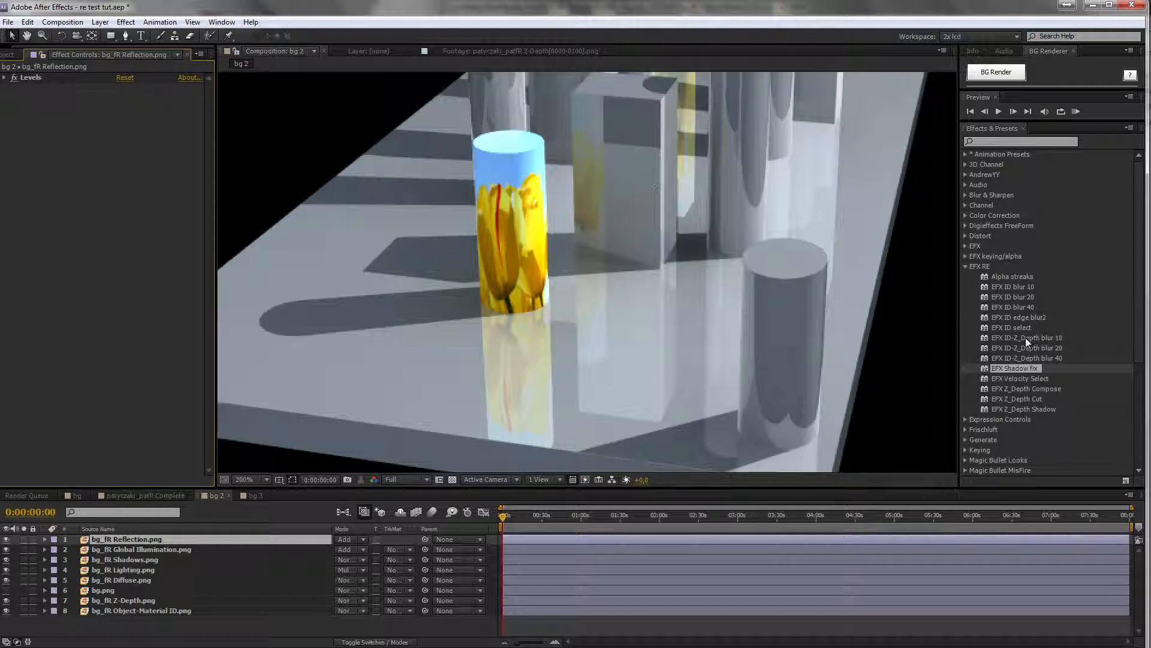
click(1021, 288)
drag(1024, 287, 105, 179)
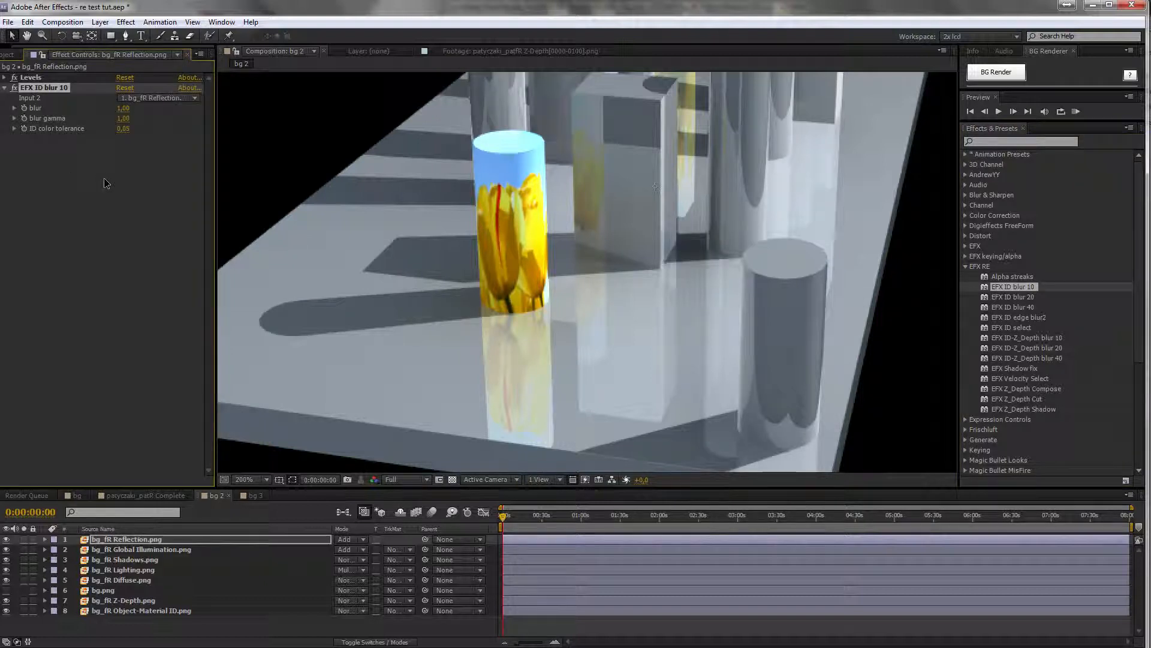
Set Input 2 of EFX ID blur 10 to bg_fR Object-Material ID.png and its blur to 8.91.
click(14, 109)
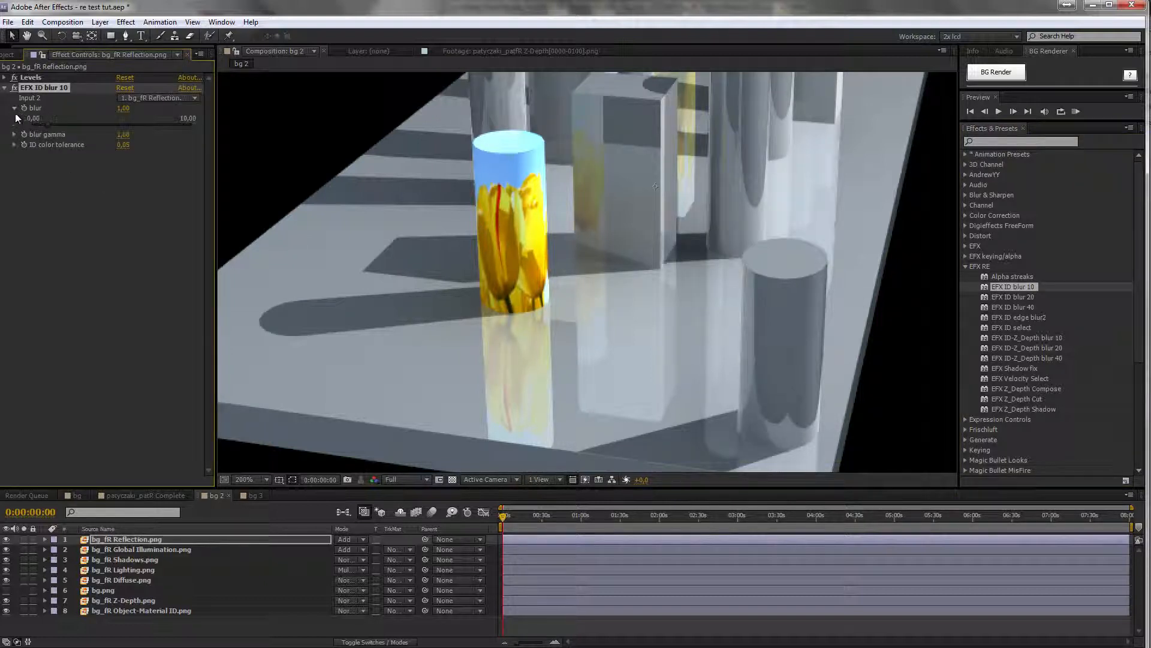
drag(626, 262, 548, 363)
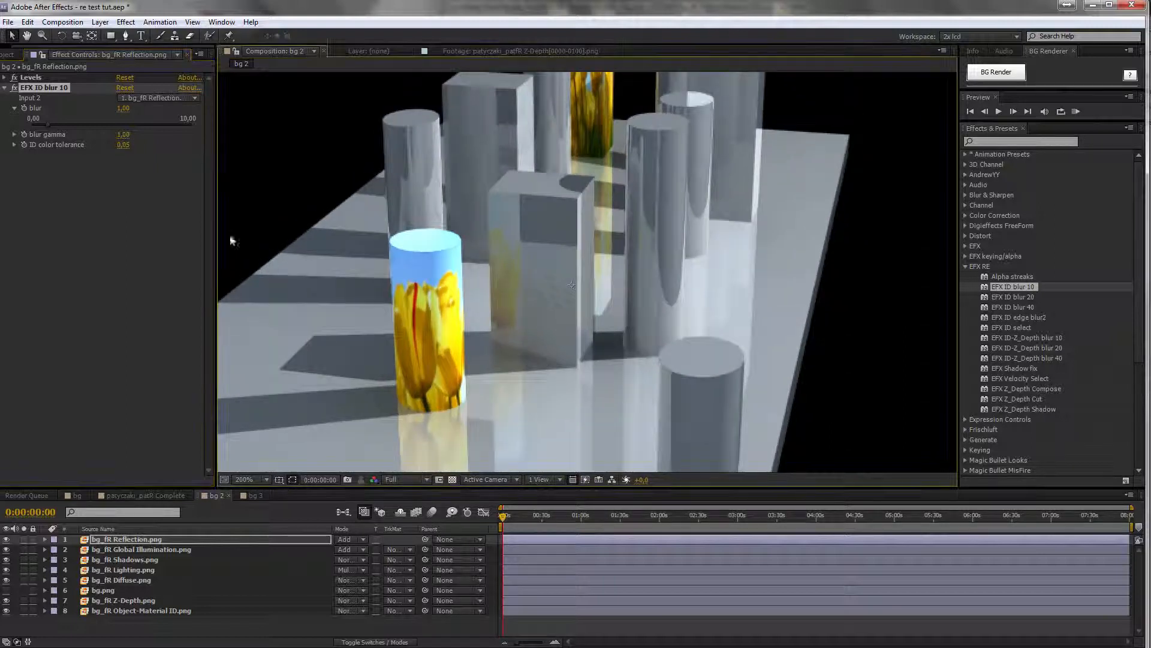
click(153, 98)
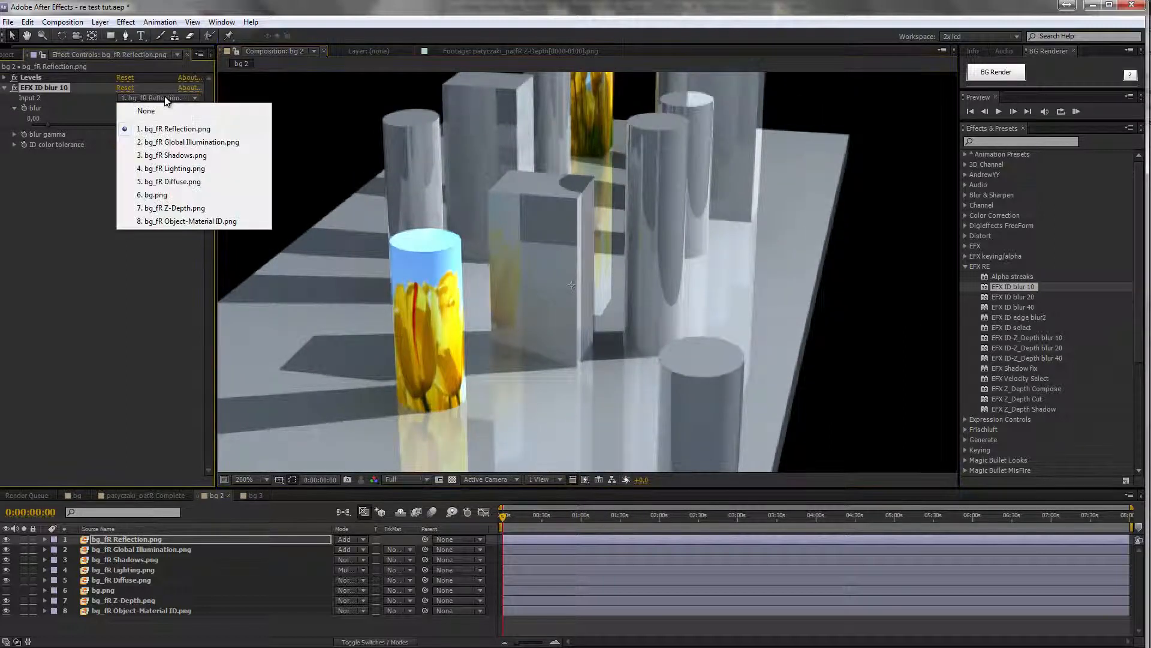
click(179, 222)
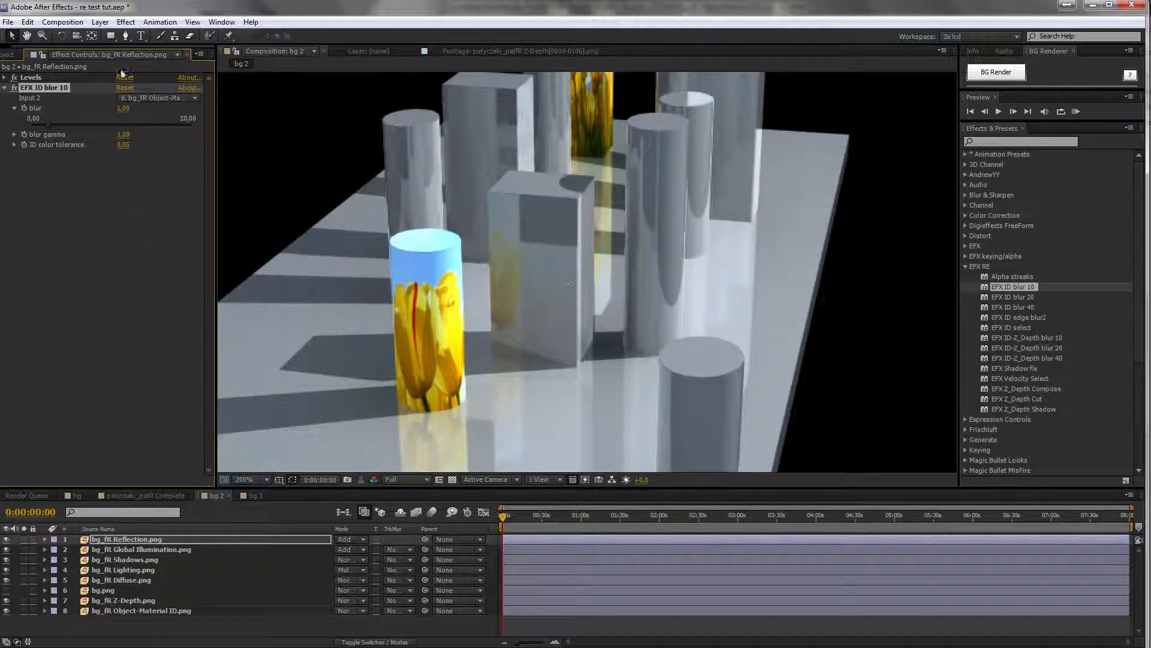
drag(63, 124, 175, 125)
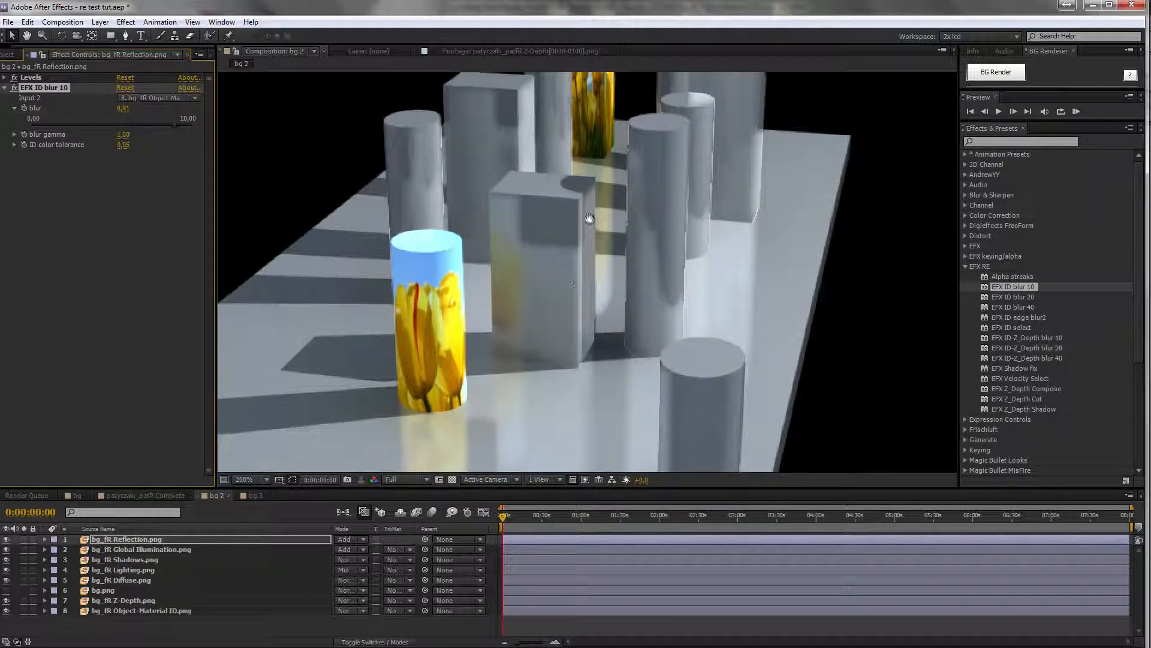
Examine the blurred reflections and the object edges on the floor, boxes and cylinders throughout the scene.
scroll(577, 186, up, 1)
scroll(577, 186, up, 1)
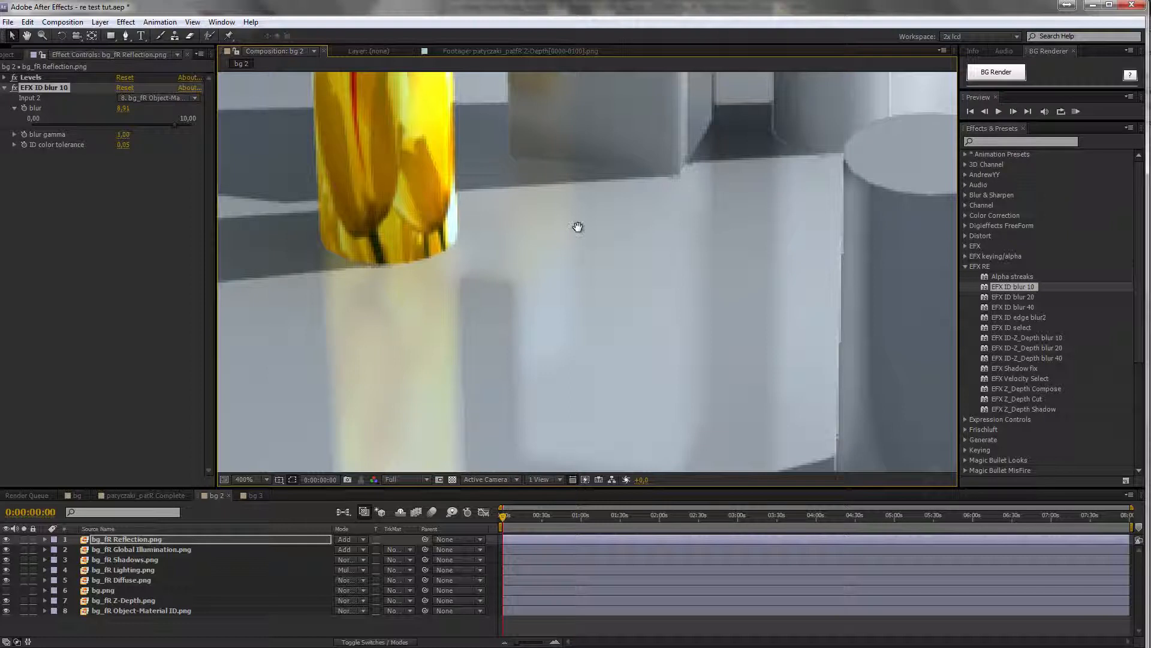
drag(578, 228, 515, 408)
drag(534, 367, 538, 385)
drag(496, 352, 445, 501)
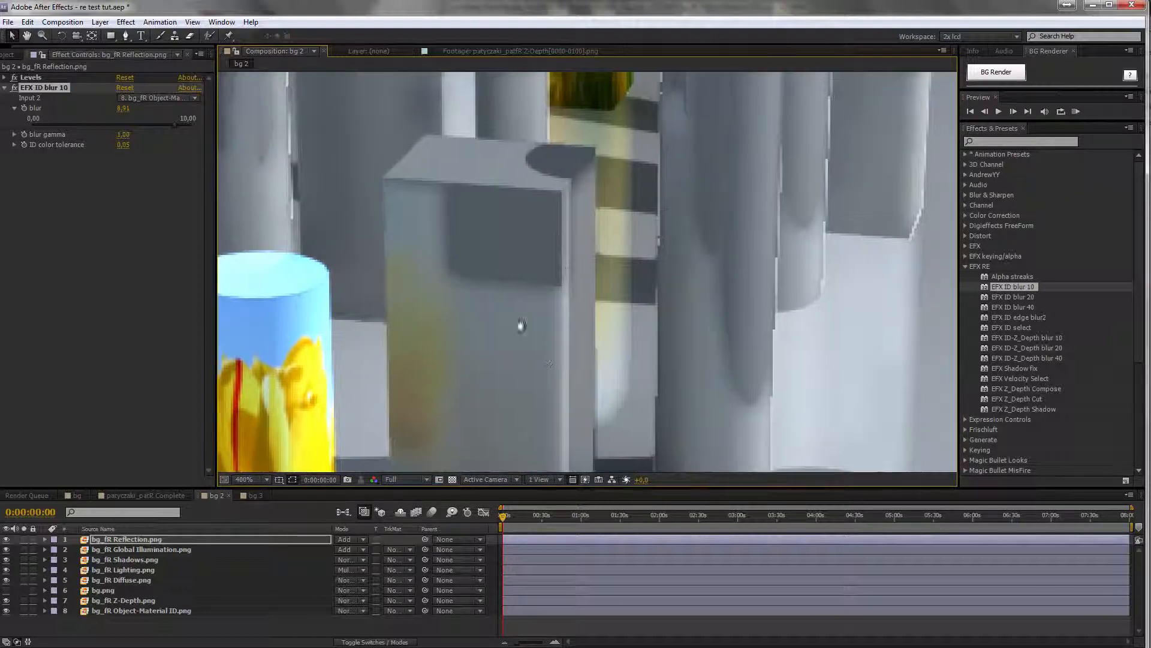
drag(520, 326, 289, 246)
drag(668, 205, 548, 244)
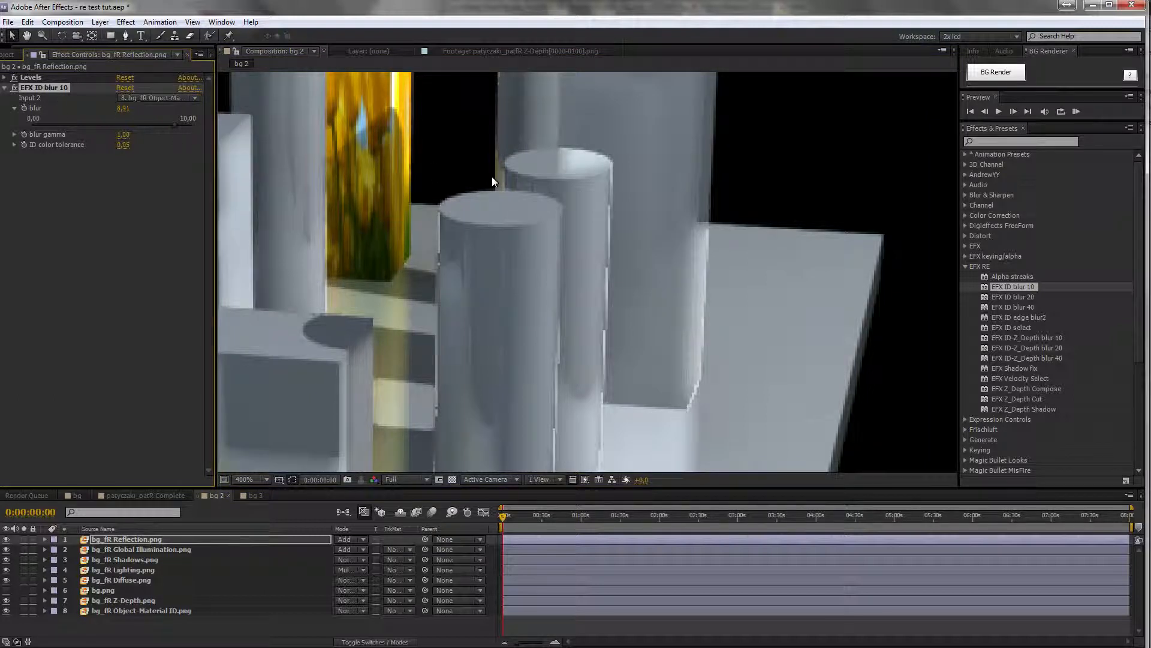
scroll(491, 177, down, 1)
drag(540, 262, 653, 169)
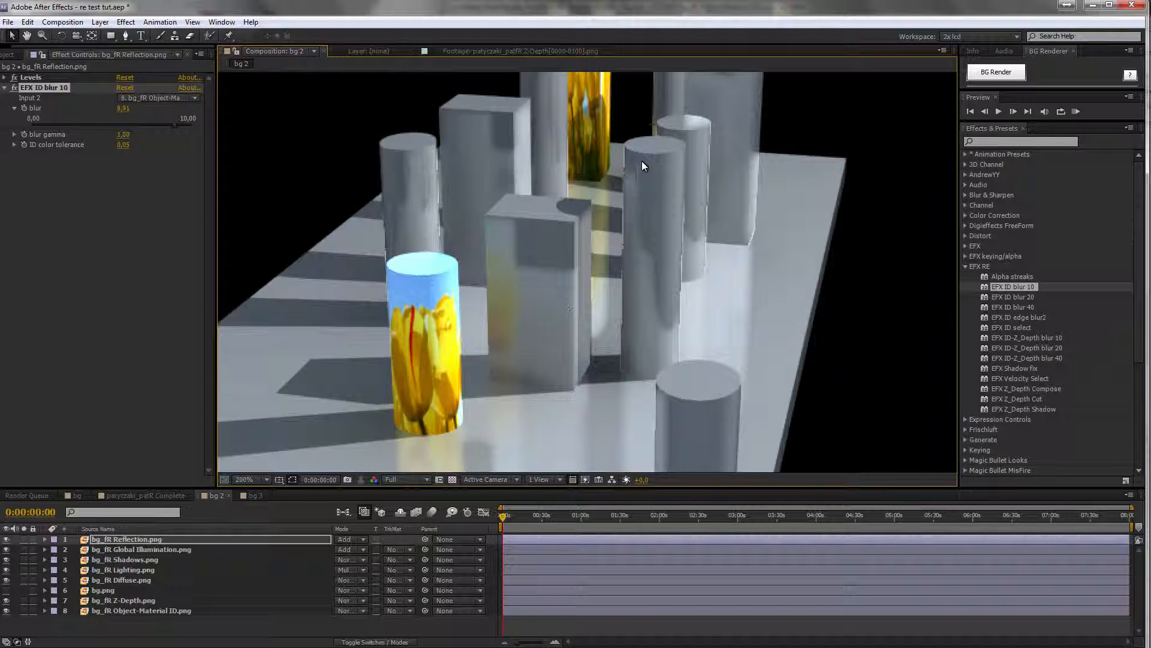
scroll(677, 200, up, 1)
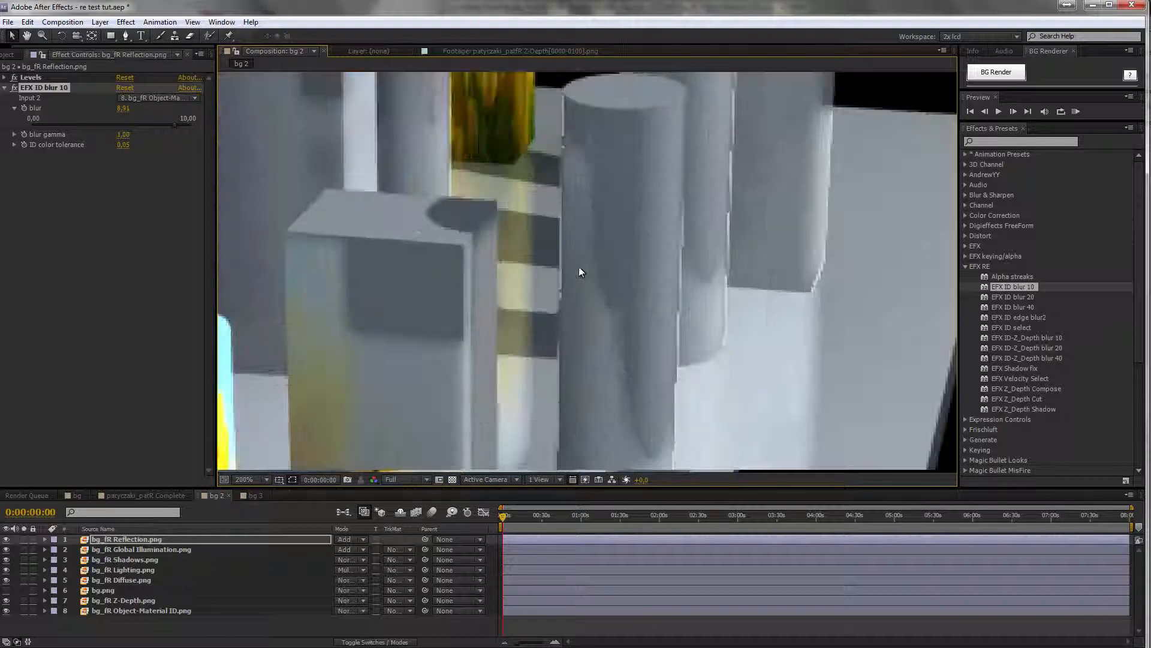
scroll(577, 264, up, 1)
scroll(526, 235, down, 2)
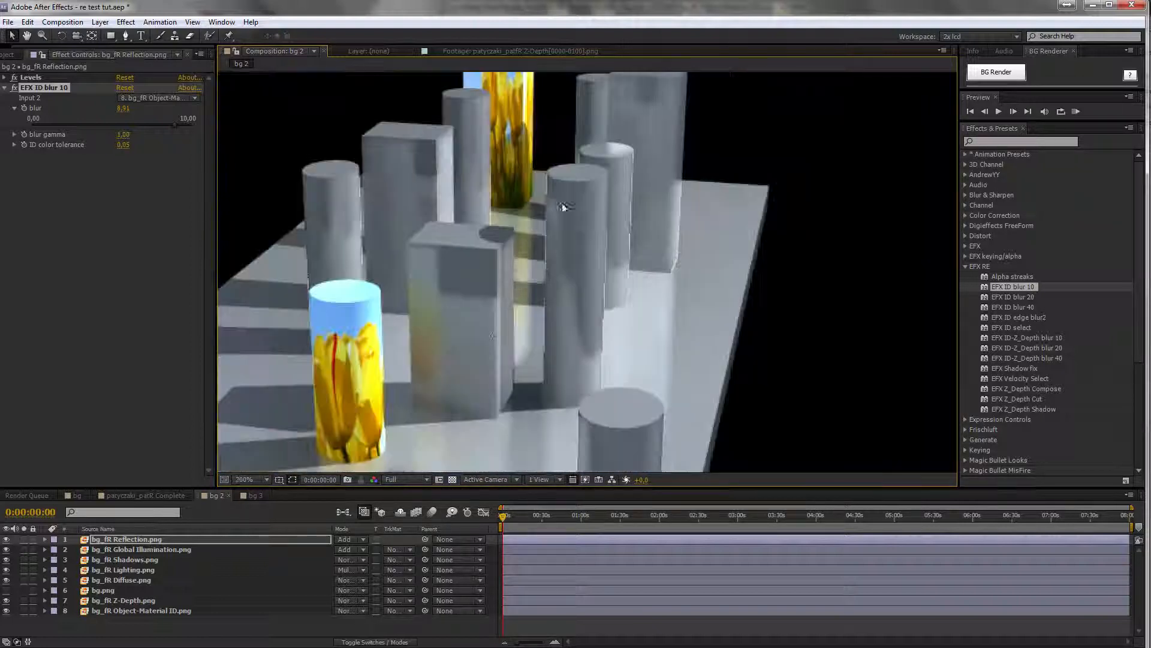
scroll(550, 178, down, 2)
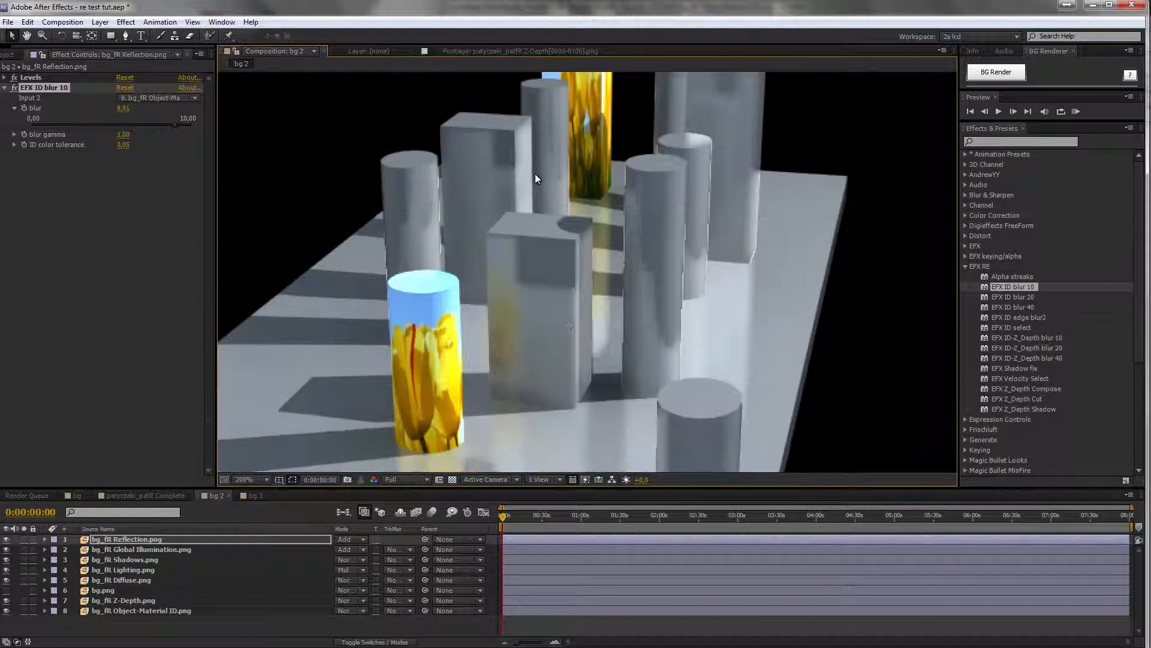
drag(632, 279, 623, 252)
scroll(667, 394, up, 4)
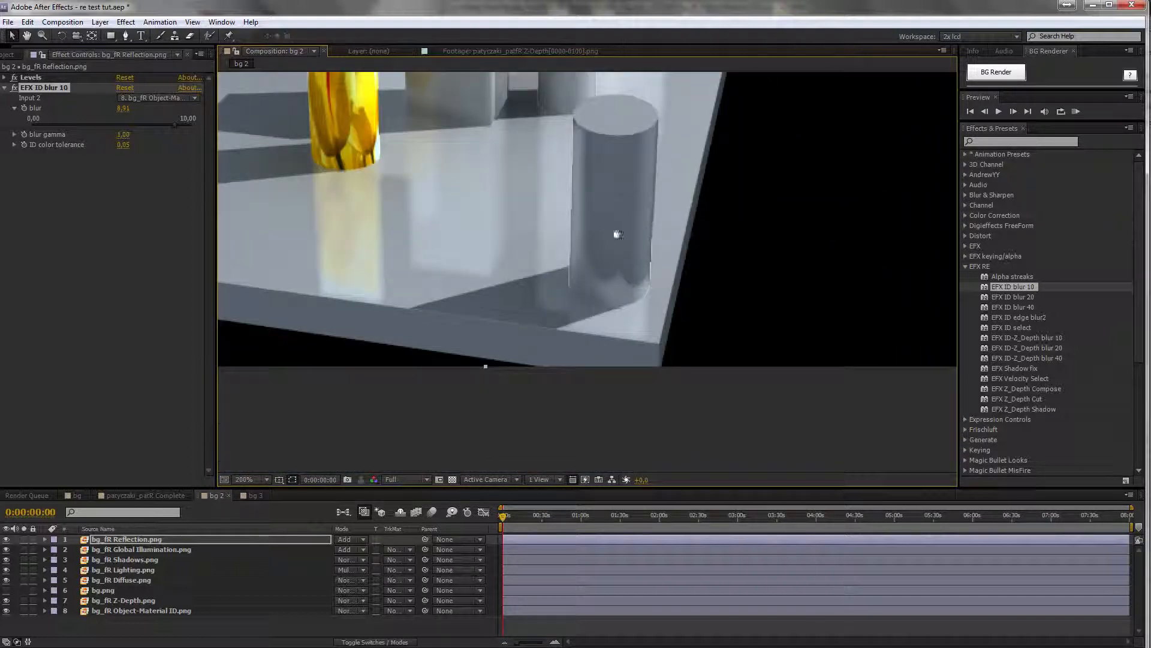
drag(614, 234, 669, 411)
drag(589, 253, 634, 428)
Collapse and turn off EFX ID blur 10 on the bg_fR Reflection layer.
click(5, 87)
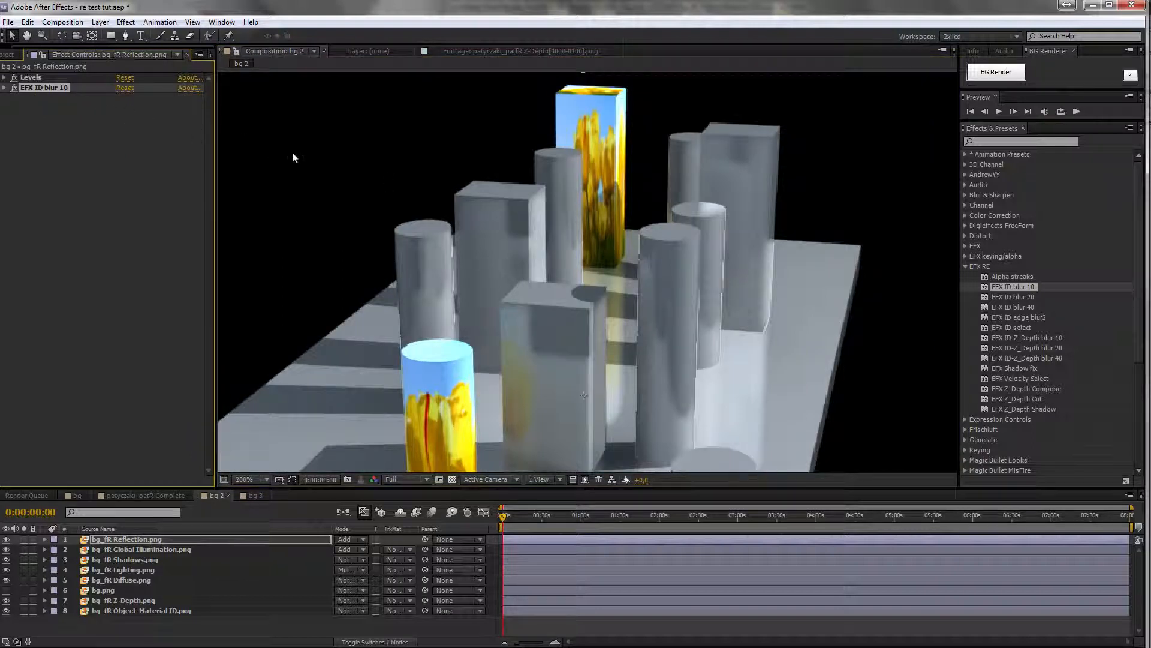
click(14, 88)
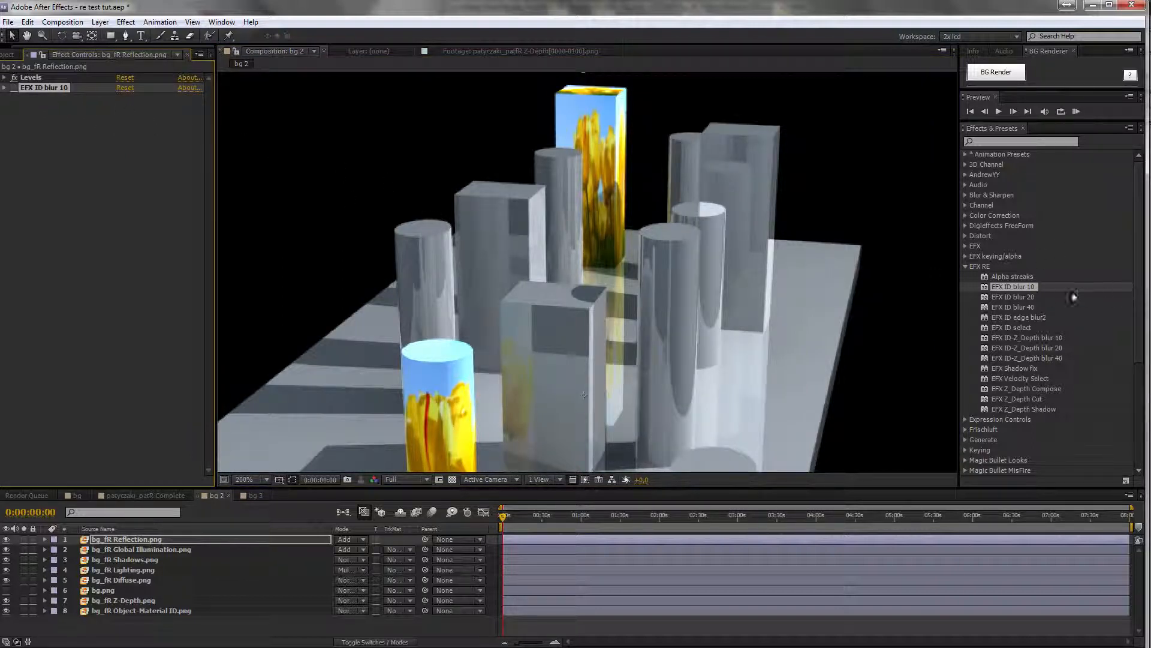
click(1016, 298)
click(1017, 305)
click(1020, 289)
click(1022, 299)
click(1022, 305)
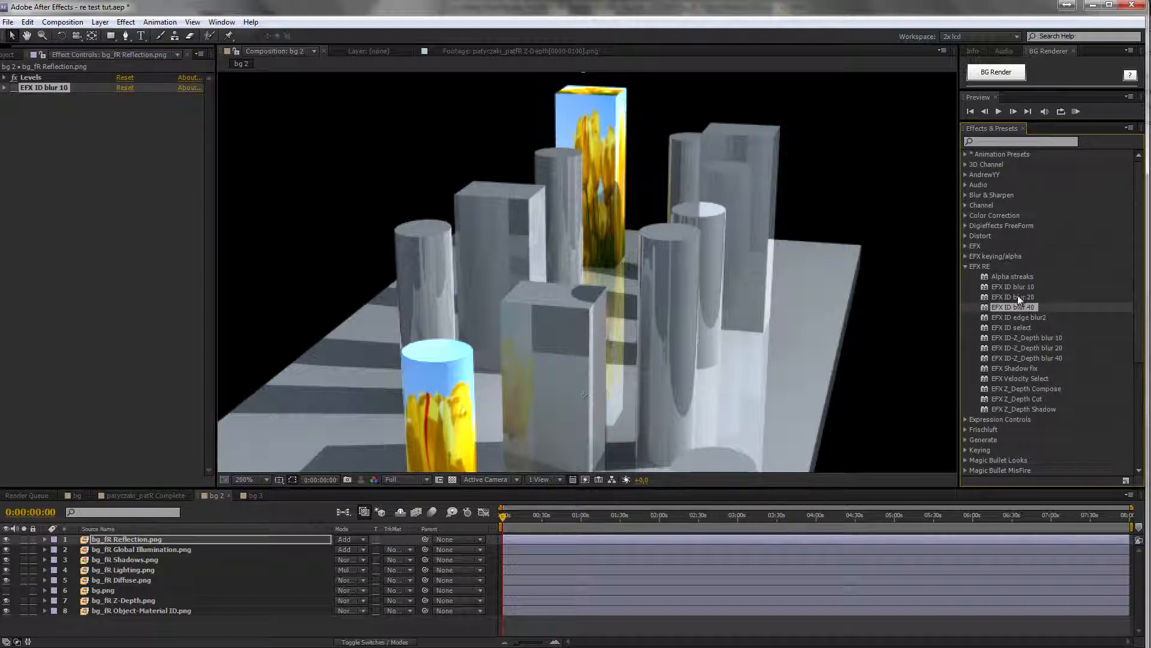
click(1020, 286)
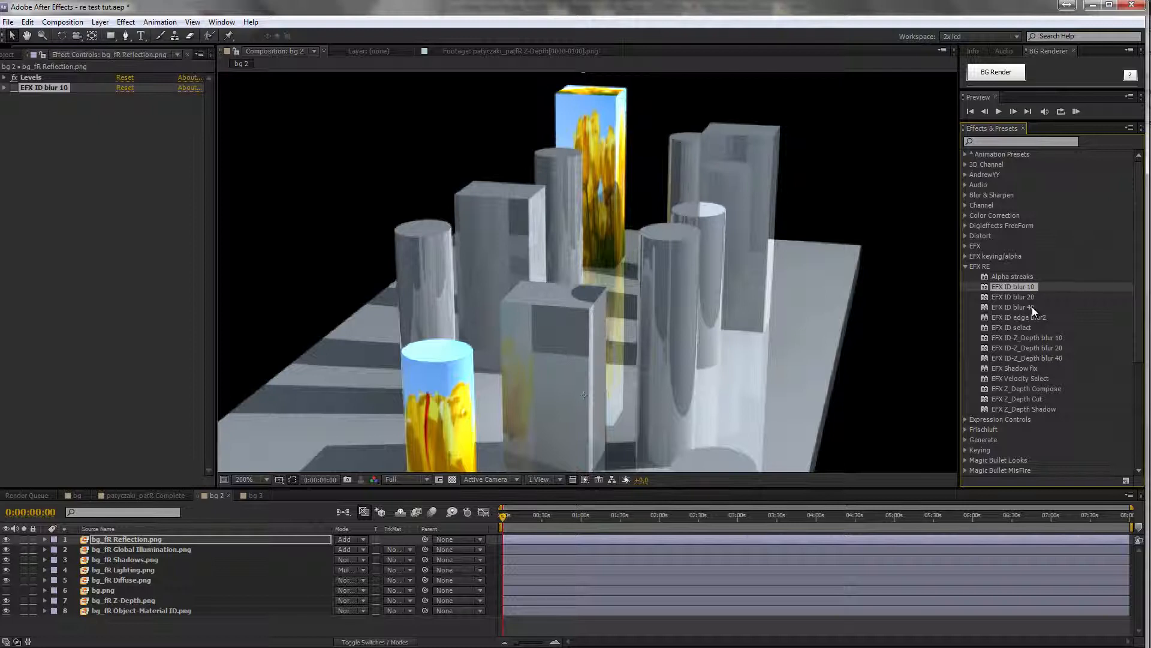
Try a second EFX ID blur 10 on the bg_fR Reflection layer, check its Input 2 layer choices and remove it.
drag(1013, 287, 130, 185)
click(126, 109)
click(78, 171)
click(129, 109)
click(69, 138)
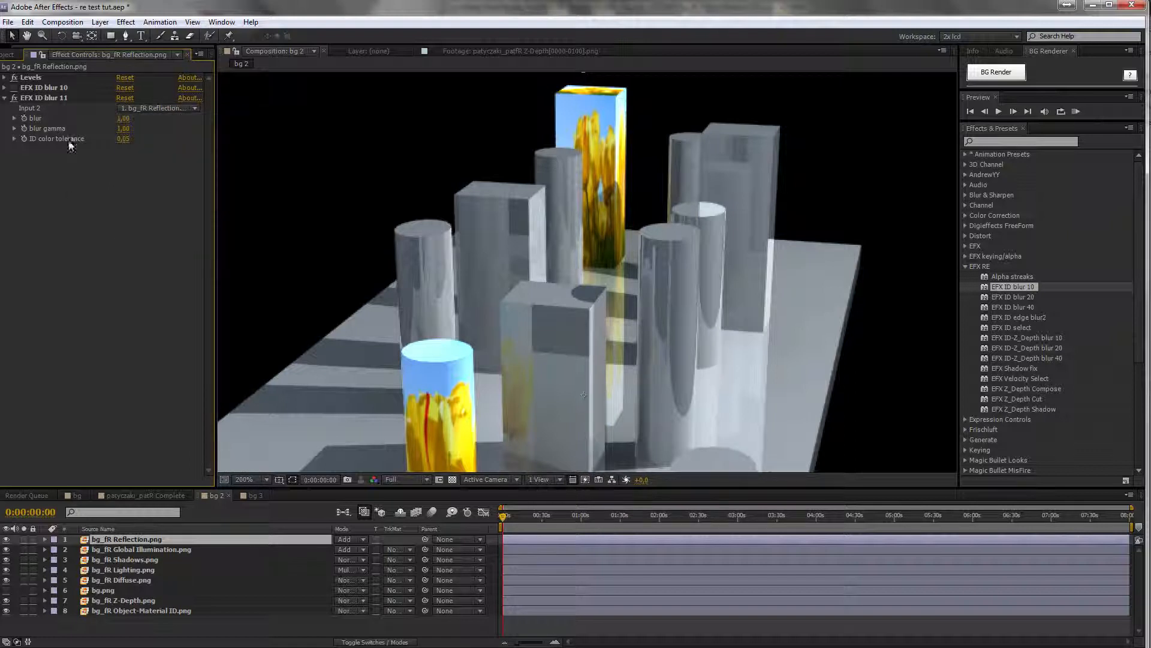
click(63, 97)
key(Delete)
Try EFX ID blur 20 and EFX ID blur 40 in turn on the bg_fR Reflection layer, removing each one.
drag(1013, 297, 138, 155)
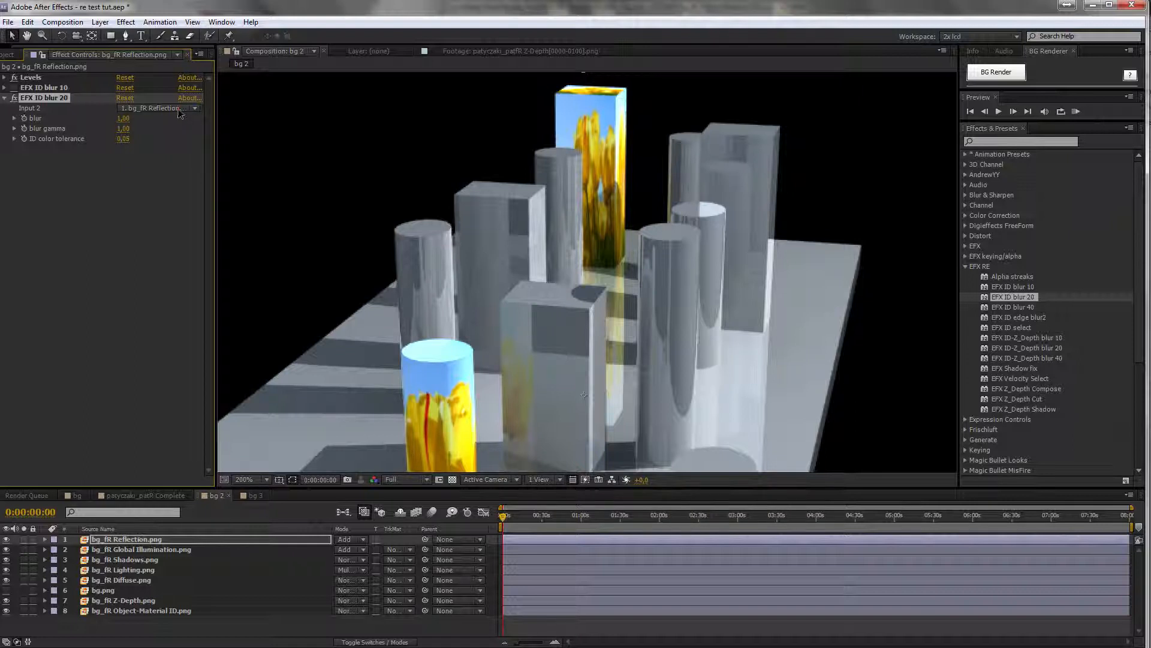
click(183, 111)
click(86, 216)
click(45, 98)
drag(1013, 307, 108, 168)
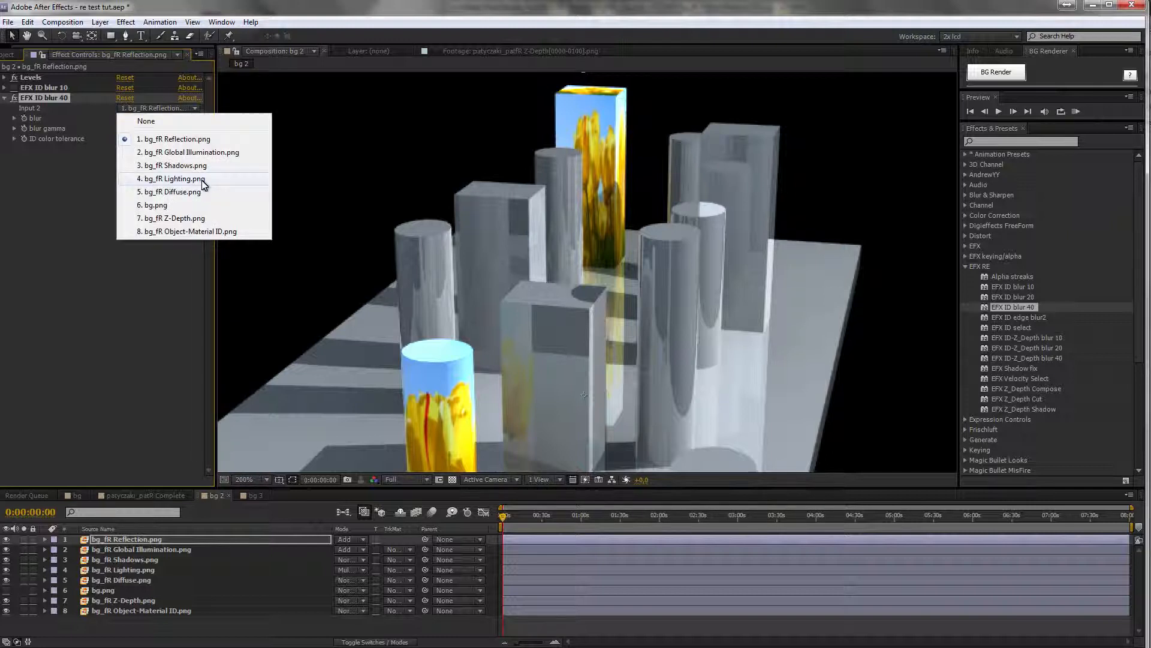
click(55, 101)
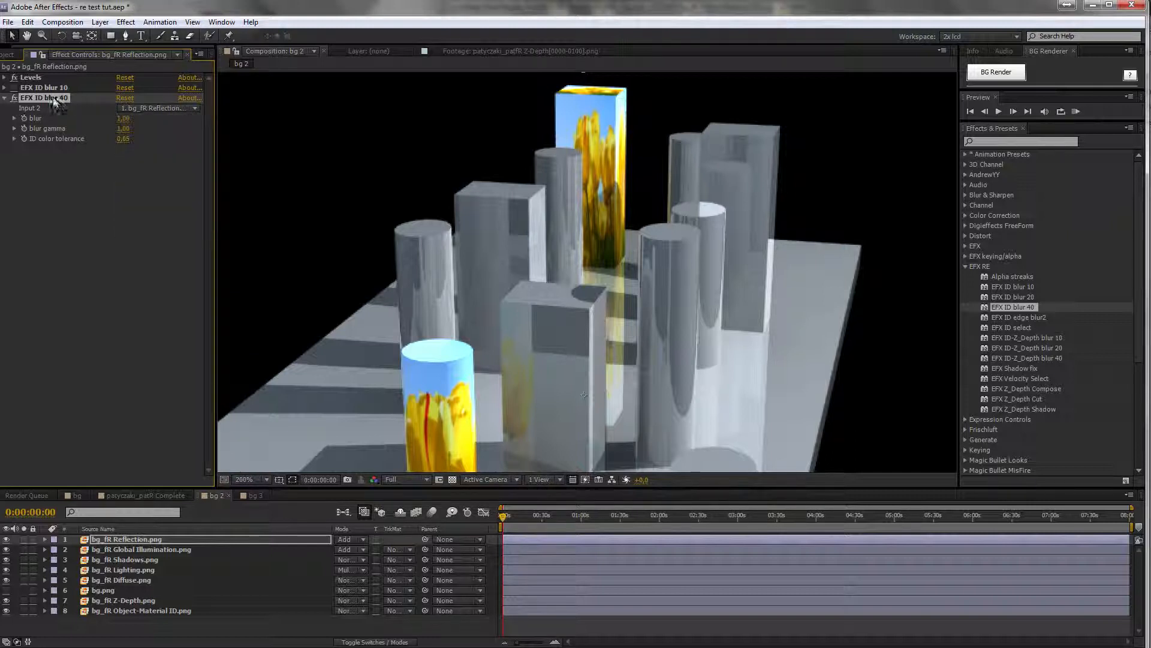
key(Delete)
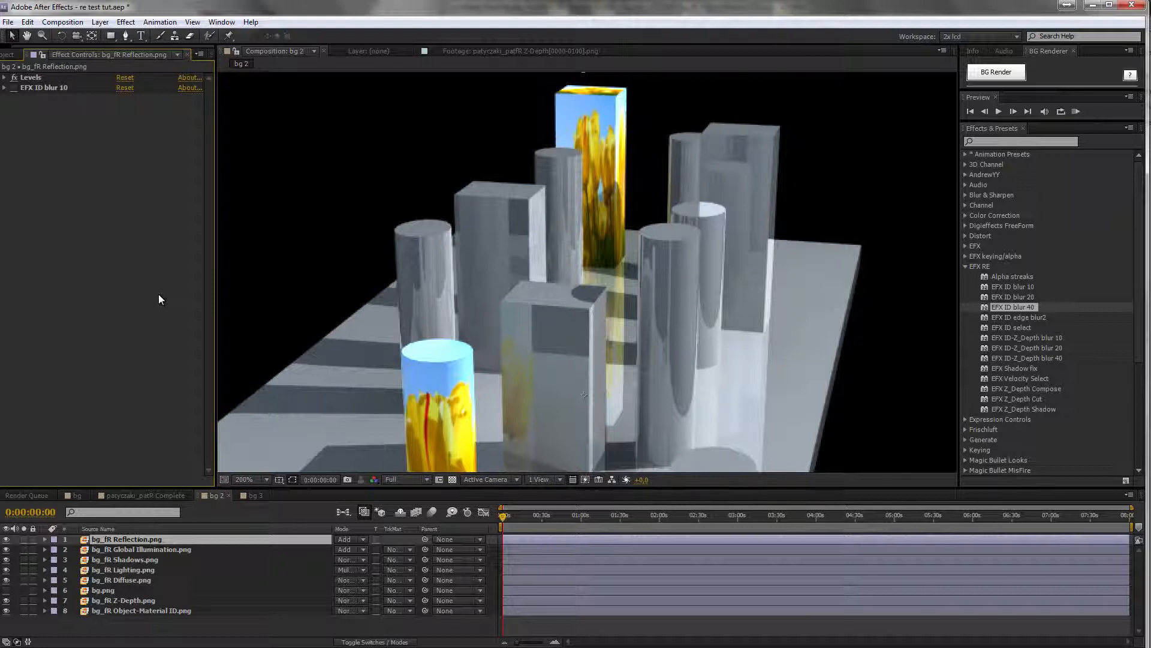
Try another EFX ID blur 10 on the bg_fR Reflection layer, check its Input 2 layer choices and remove it.
drag(1013, 287, 105, 205)
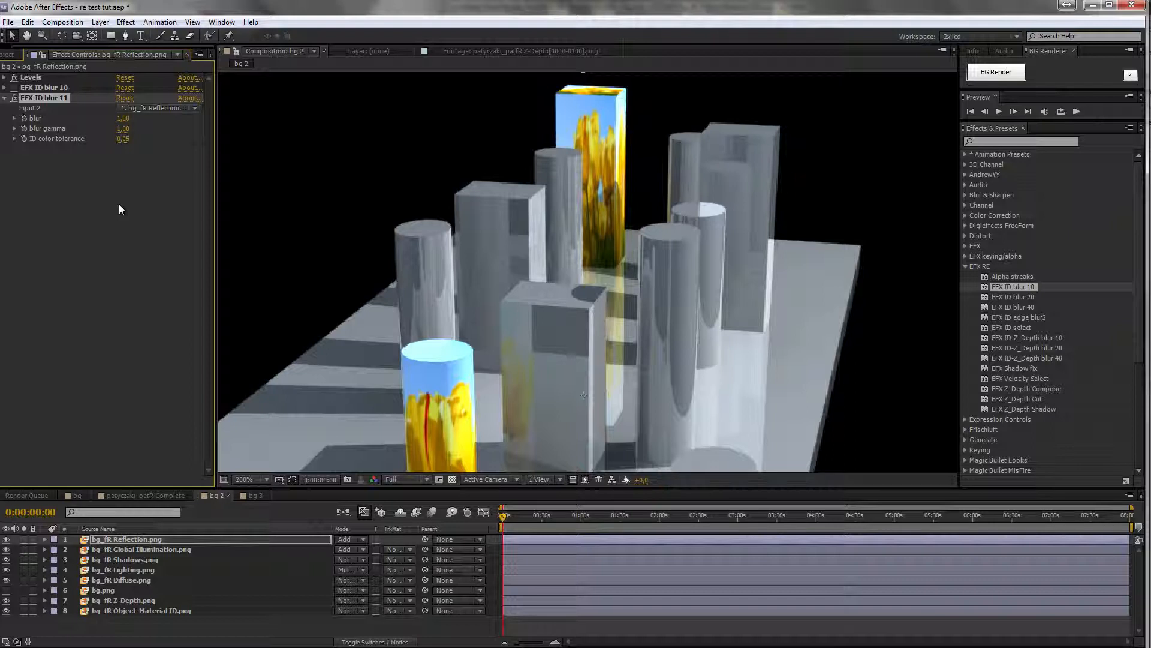
click(166, 109)
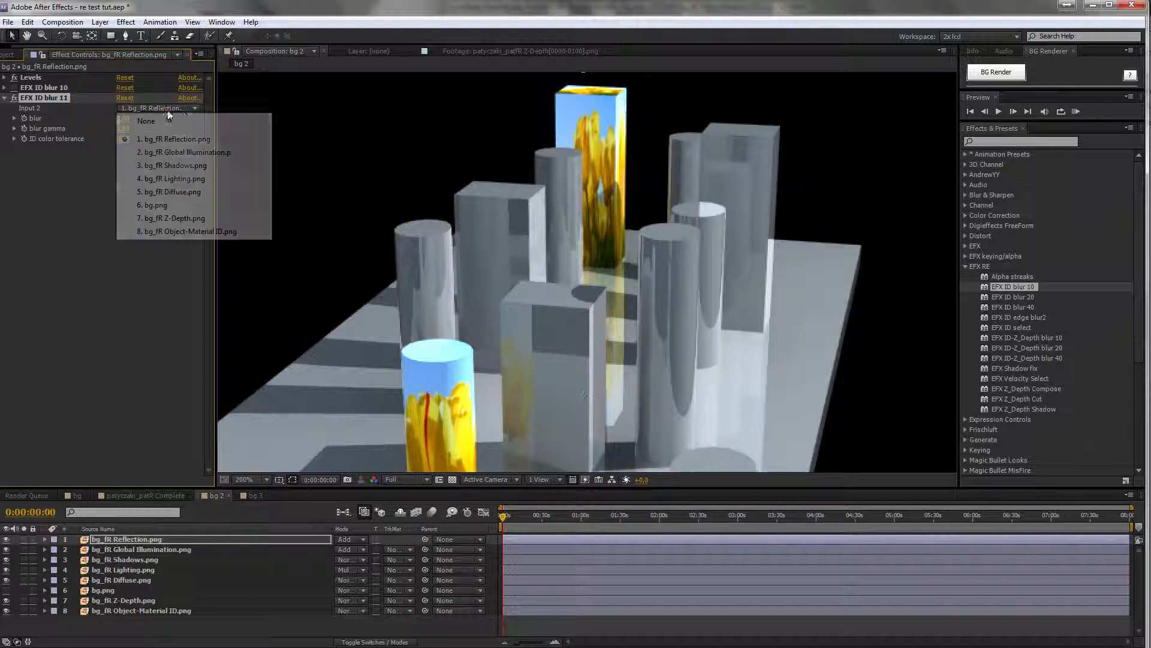
click(85, 221)
click(67, 99)
key(Delete)
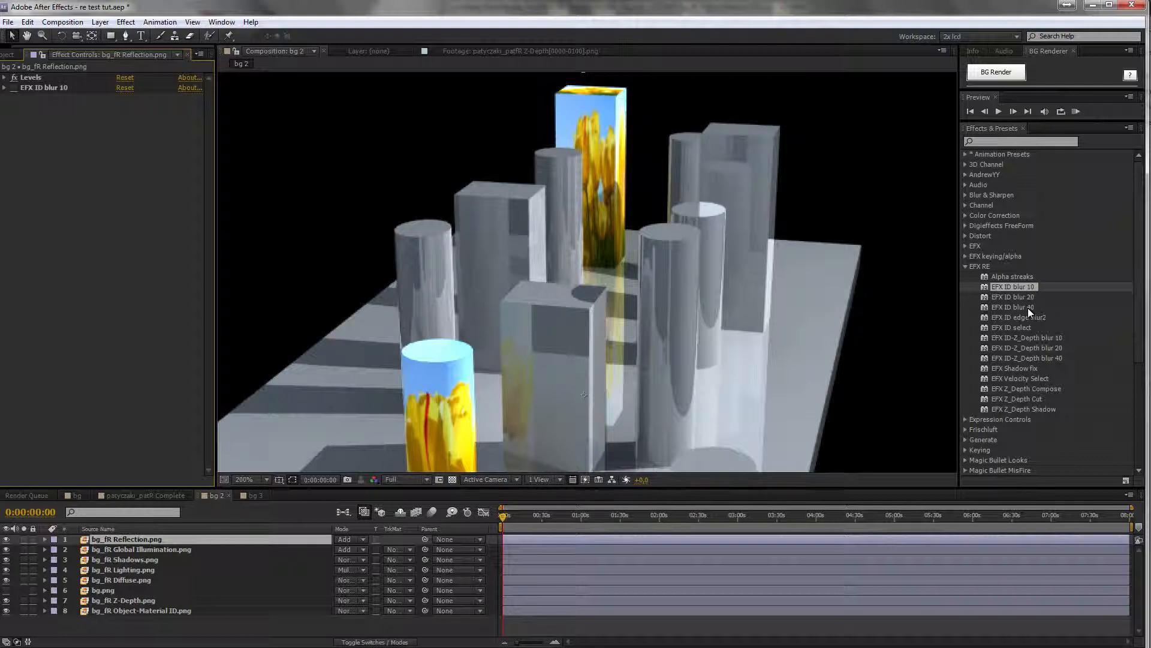
Try EFX ID-Z_Depth blur 10 on the bg_fR Reflection layer, compare its parameters with EFX ID blur 10, and remove it.
click(1021, 338)
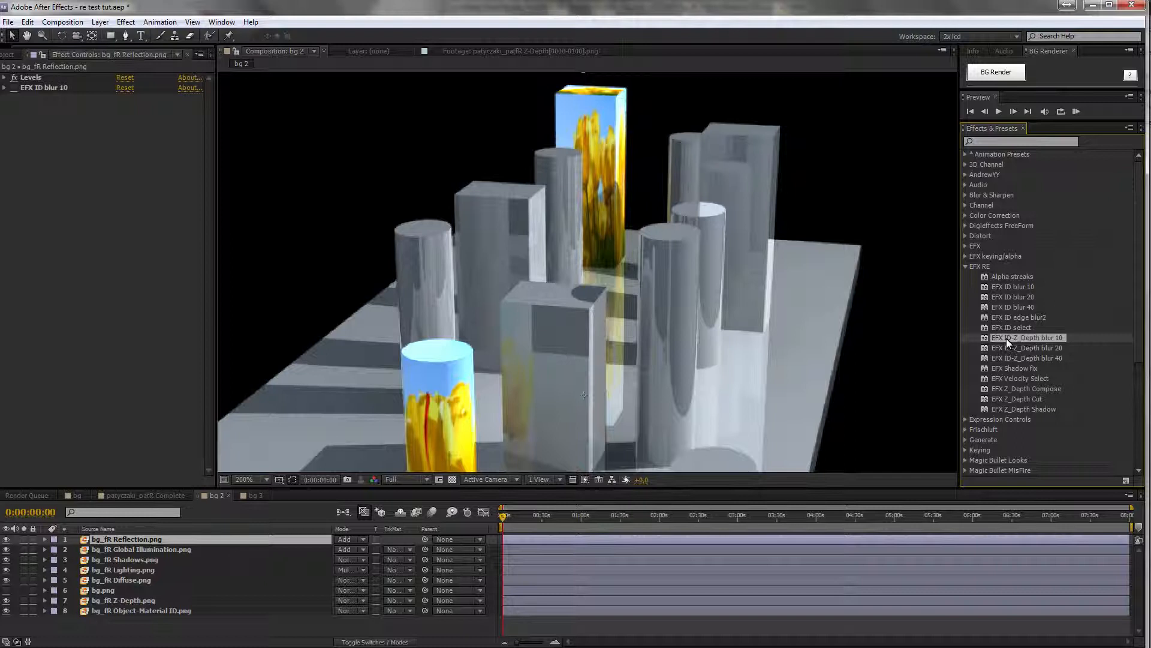
drag(1006, 346, 177, 198)
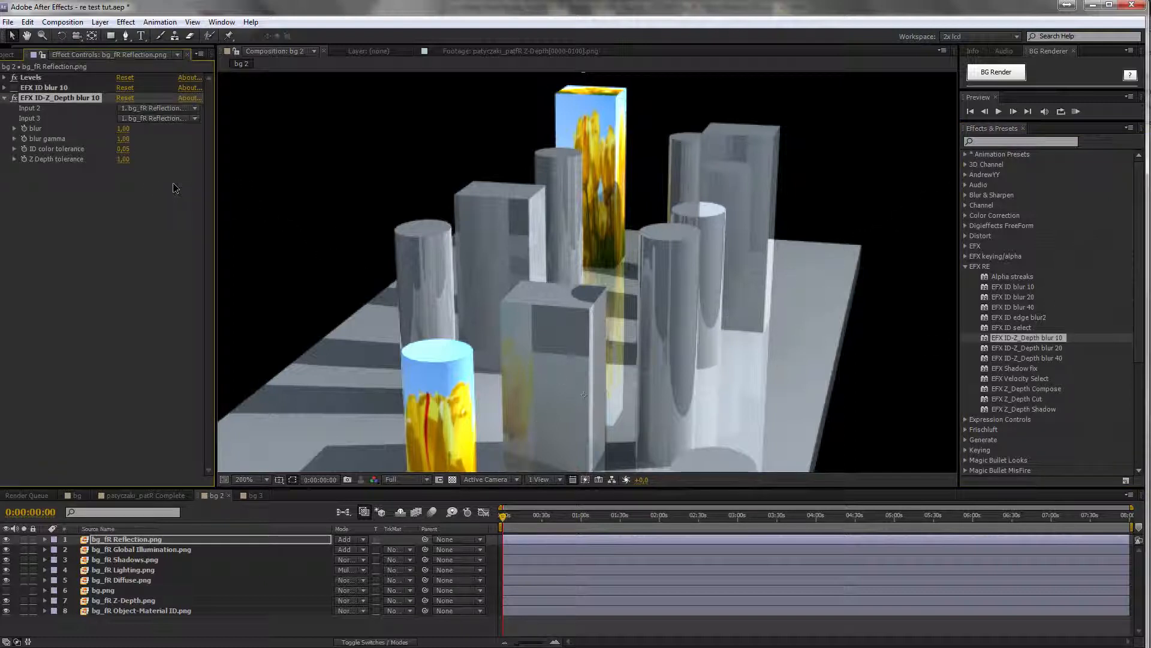
click(5, 88)
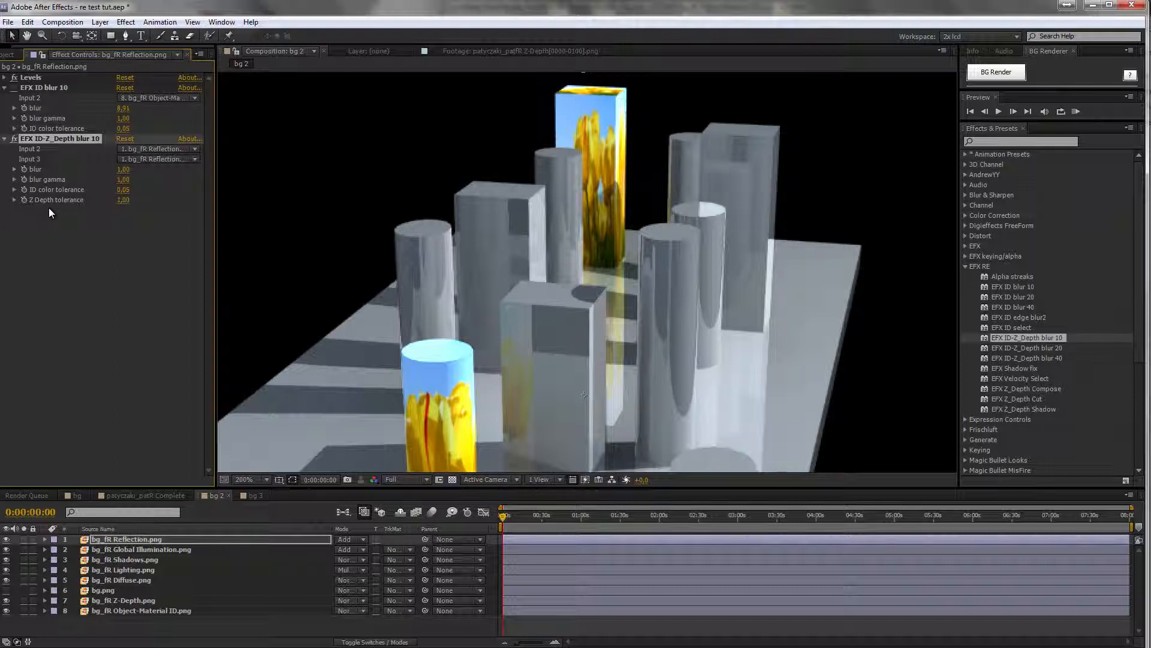
click(62, 91)
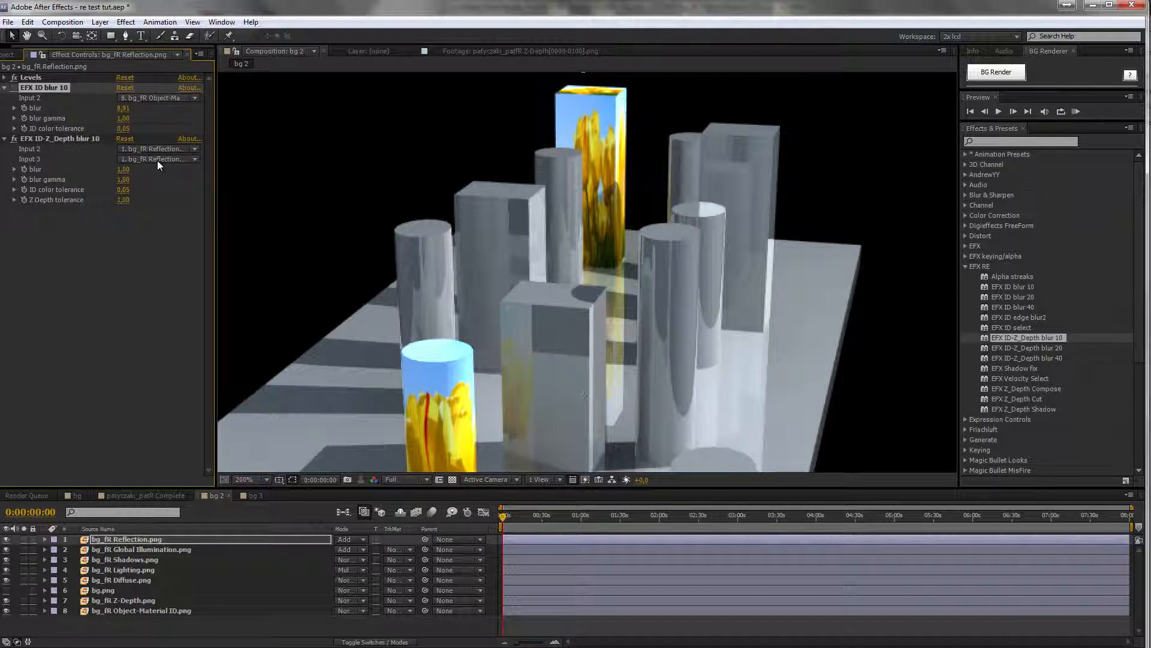
click(14, 200)
click(150, 169)
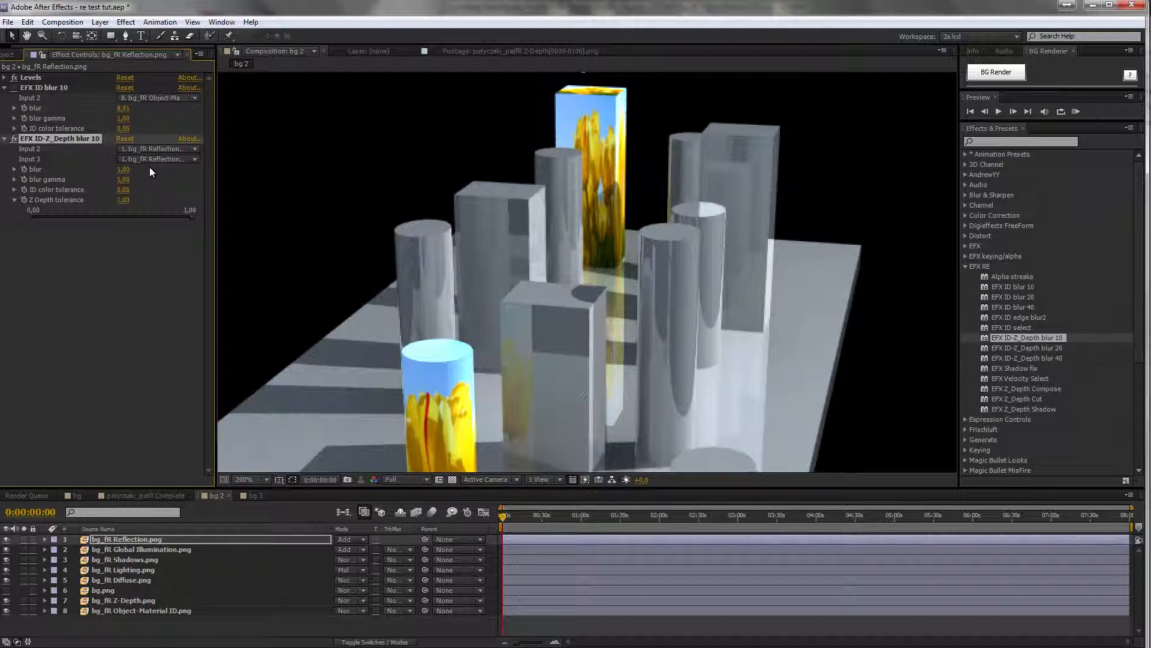
key(Delete)
Turn EFX ID blur 10 back on for the bg_fR Reflection layer and set its blur gamma to about 1.31.
click(14, 87)
click(15, 118)
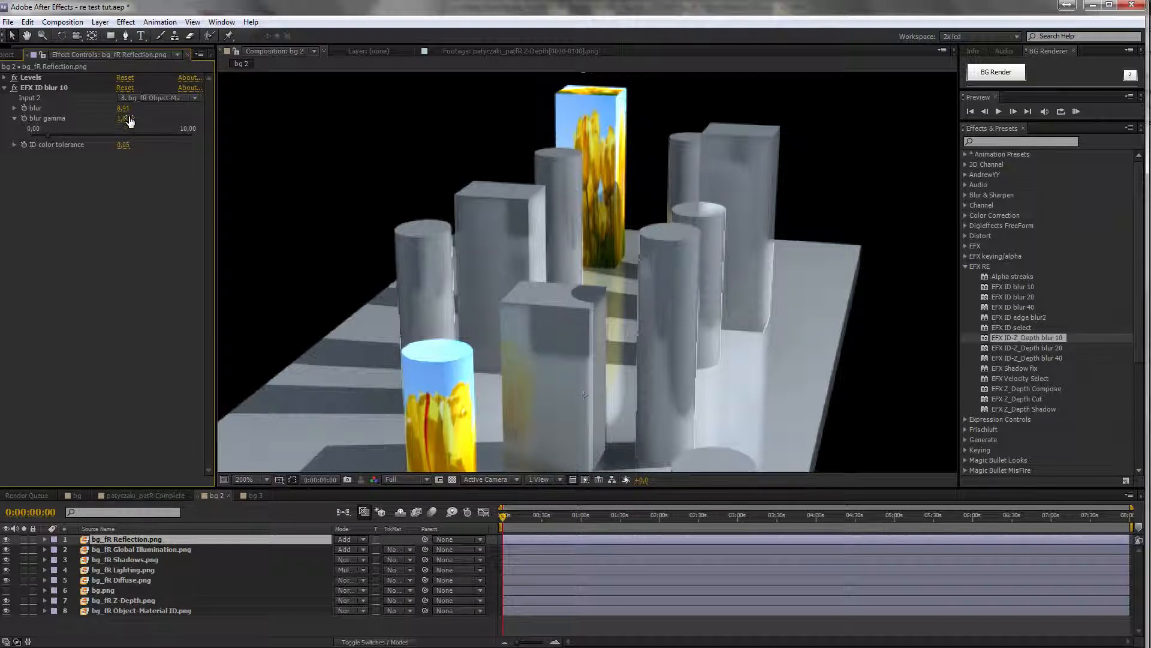
drag(49, 135, 52, 135)
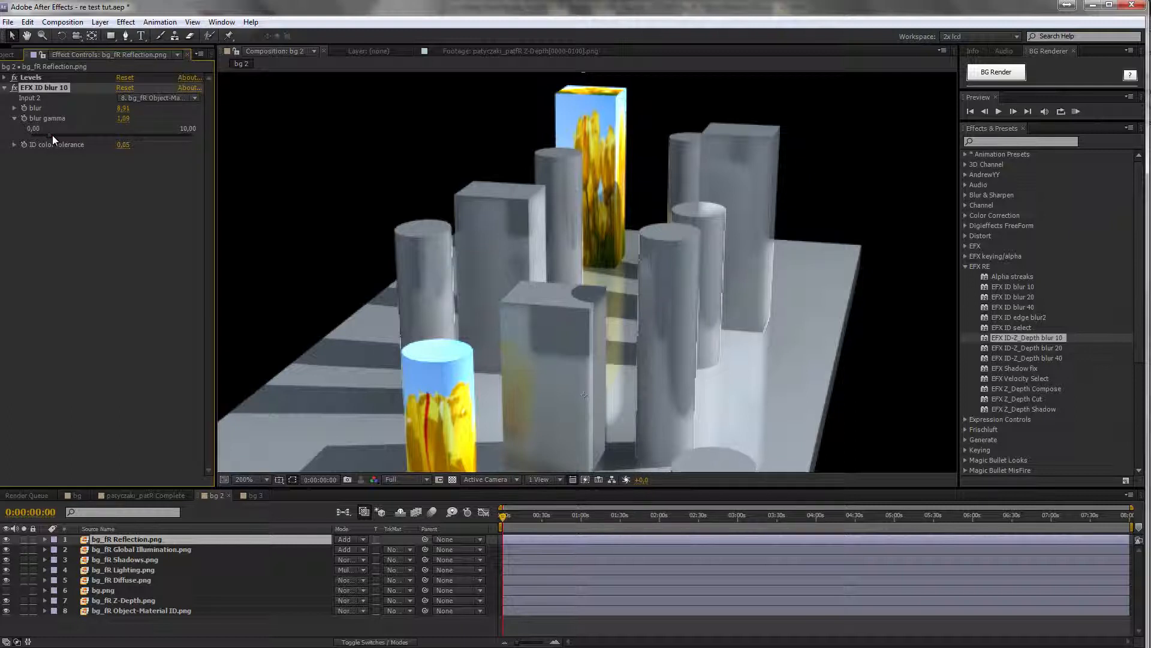
click(66, 134)
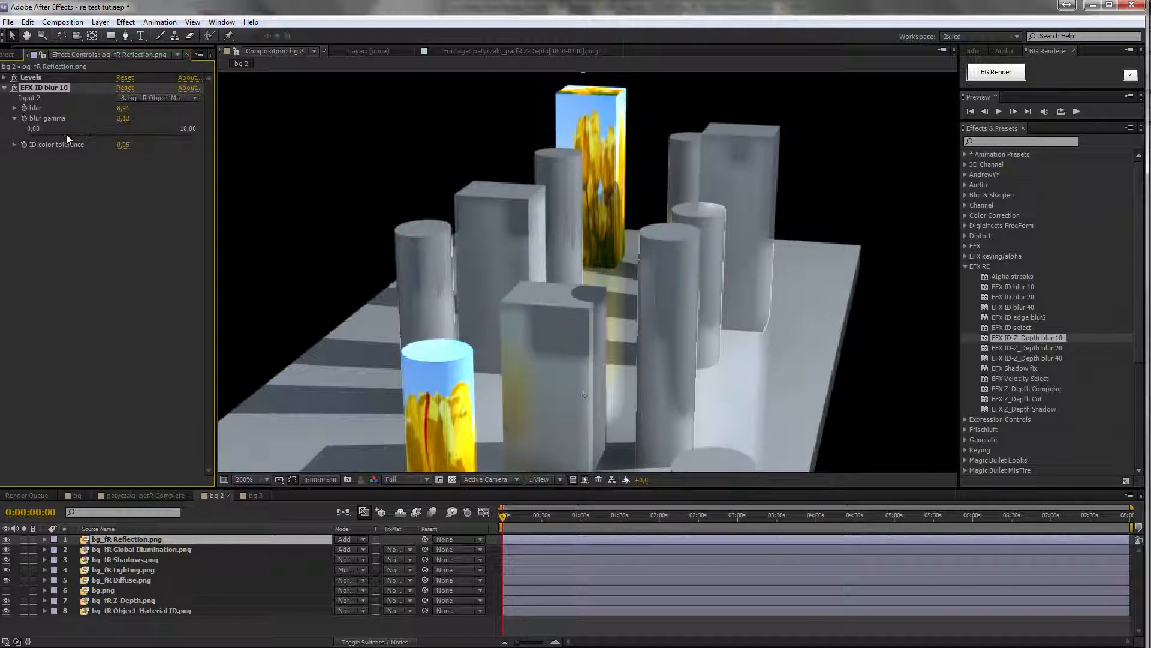
drag(66, 135, 20, 146)
Test EFX ID blur 10 with ID color tolerance values up to 1.00 on the reflections and settle on 0.40.
click(20, 145)
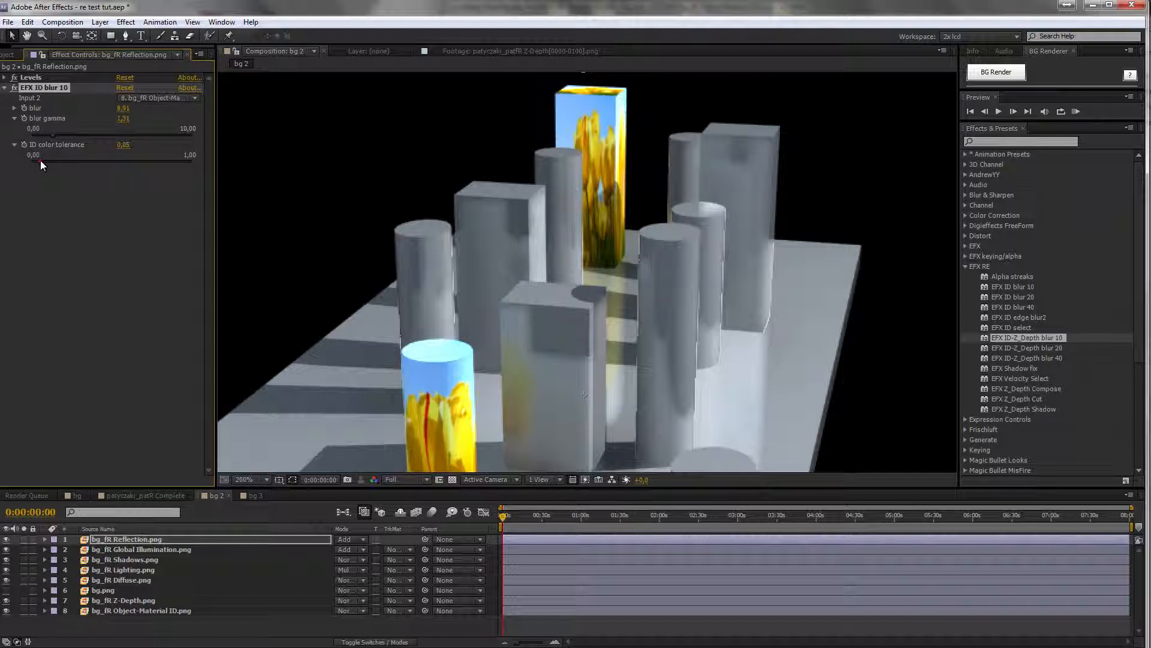
drag(41, 160, 92, 159)
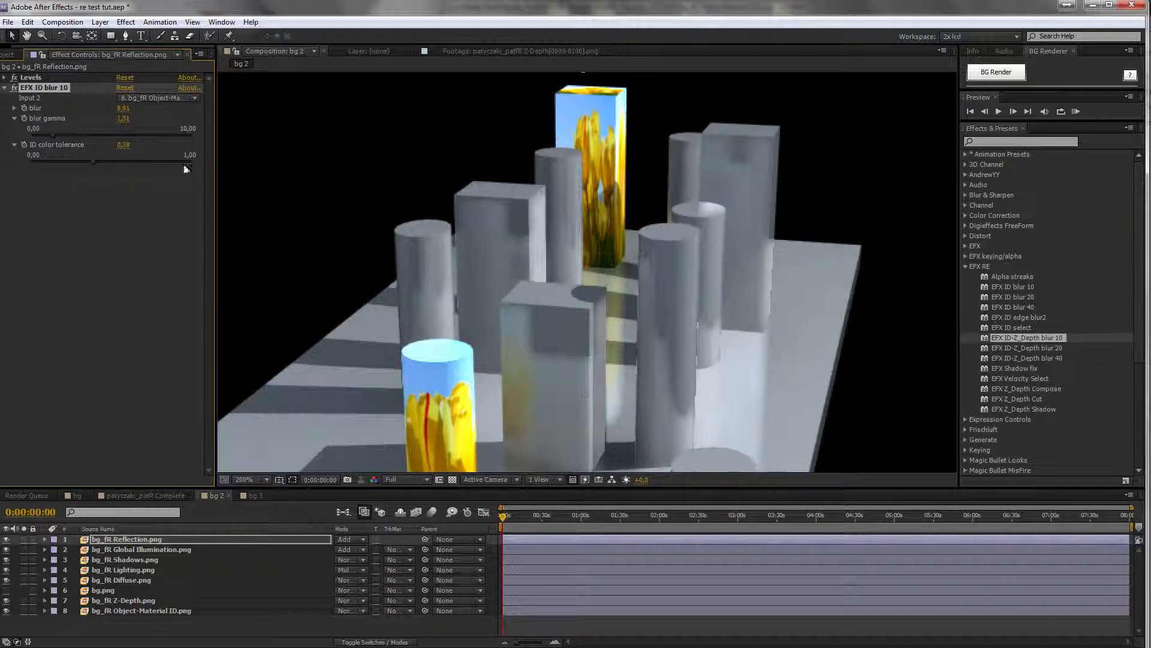
drag(95, 161, 126, 161)
drag(206, 160, 211, 161)
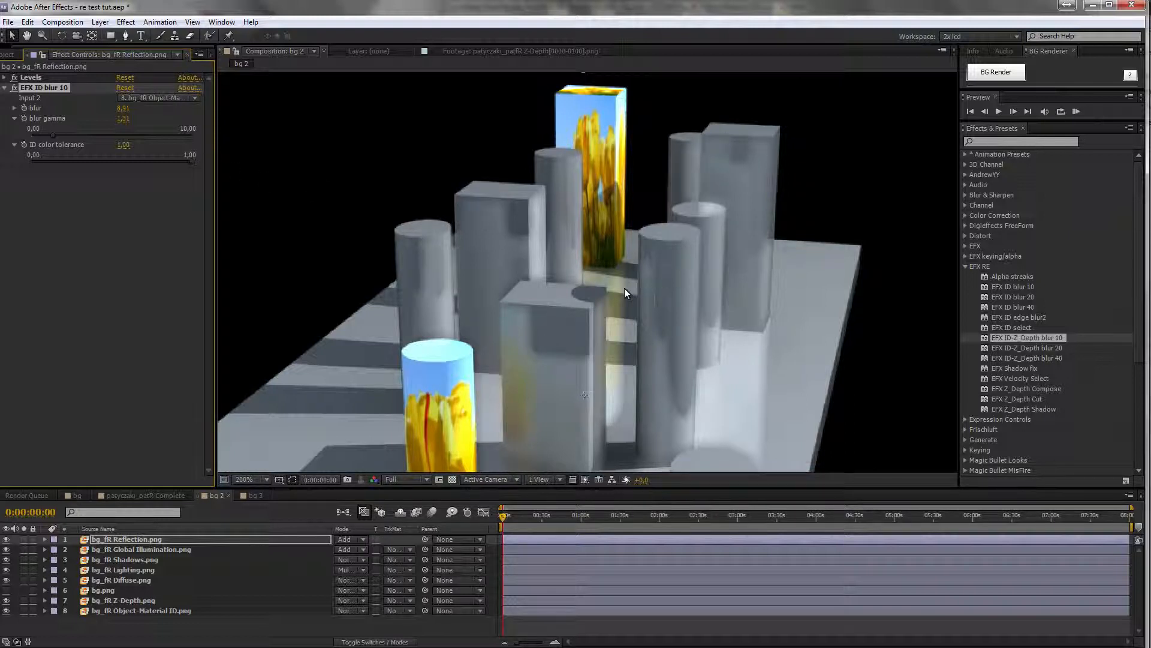
drag(594, 313, 576, 197)
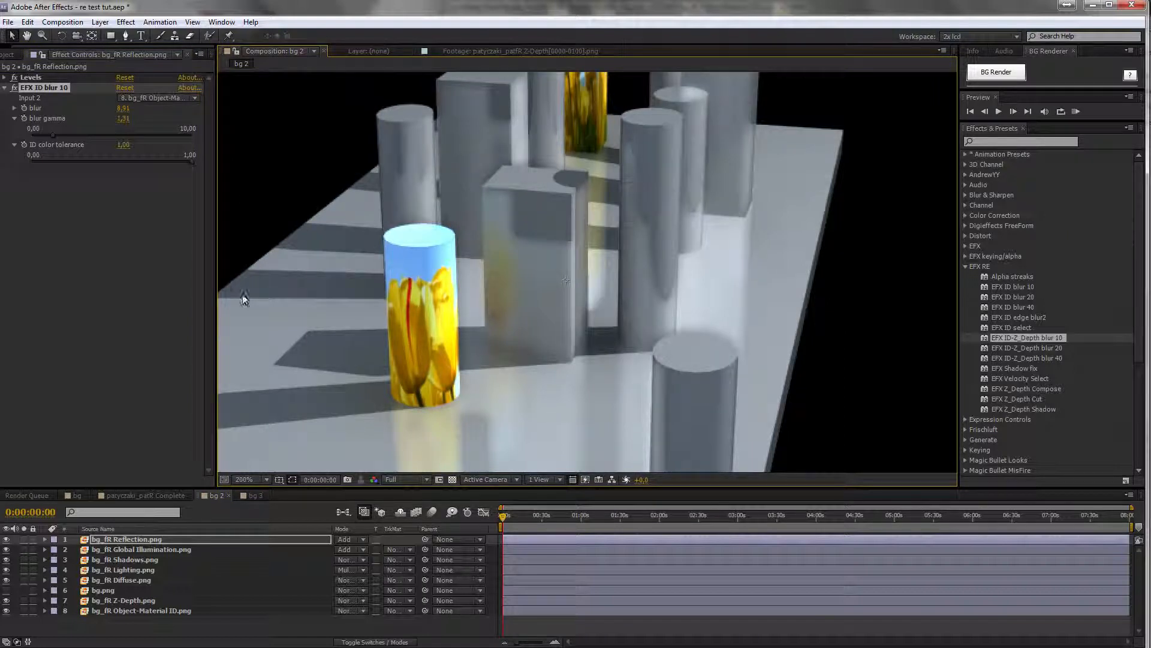
drag(188, 162, 146, 157)
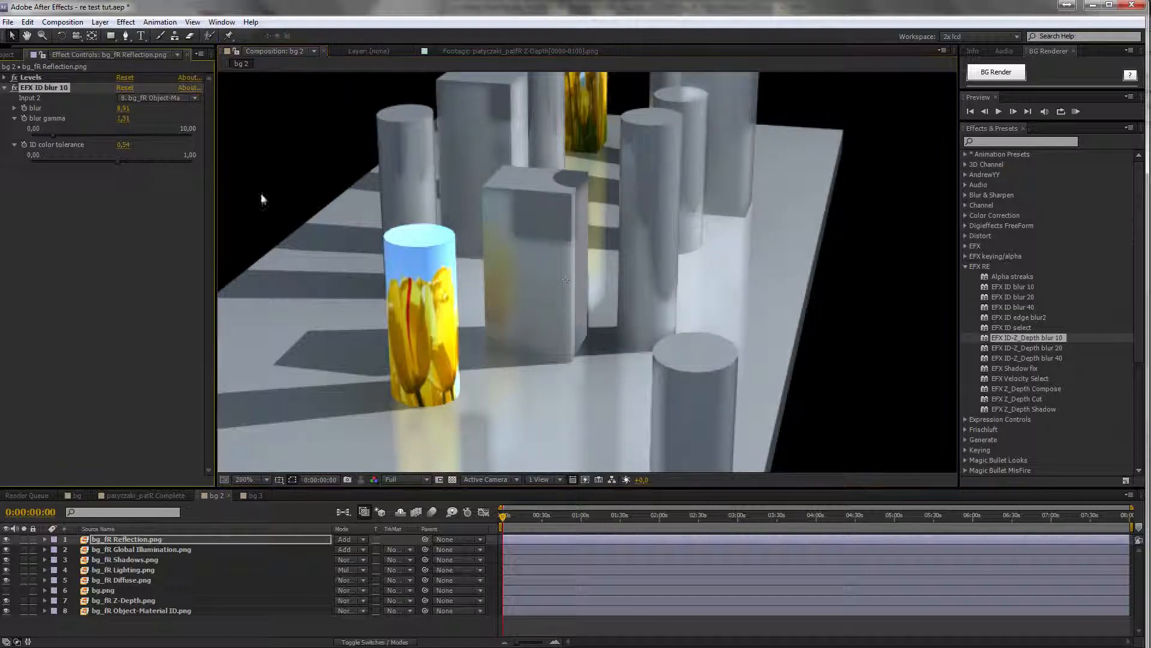
drag(618, 241, 680, 346)
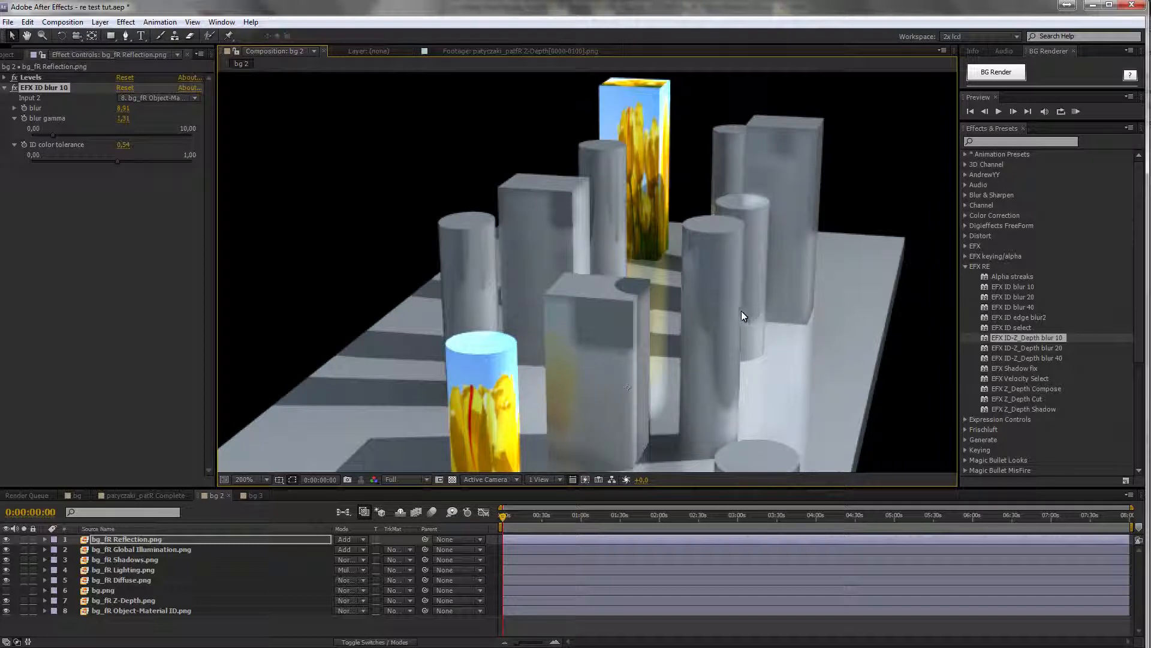
drag(117, 160, 95, 160)
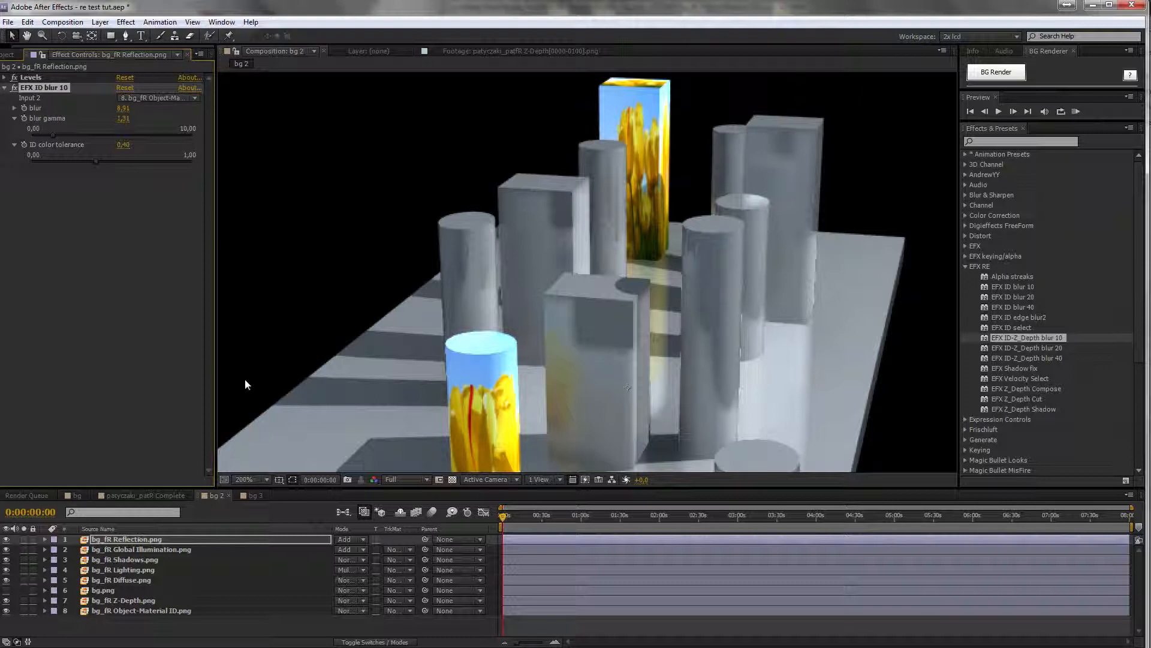
Add a new adjustment layer above all the render pass layers in bg 2.
click(100, 21)
mouse_move(114, 37)
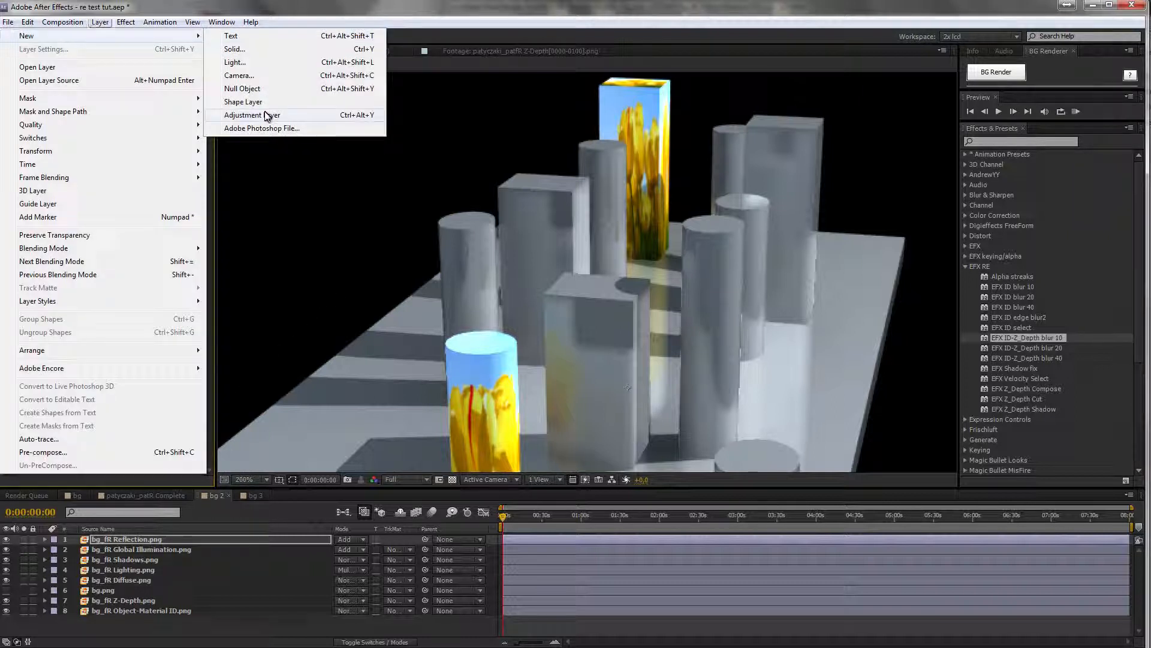
click(265, 115)
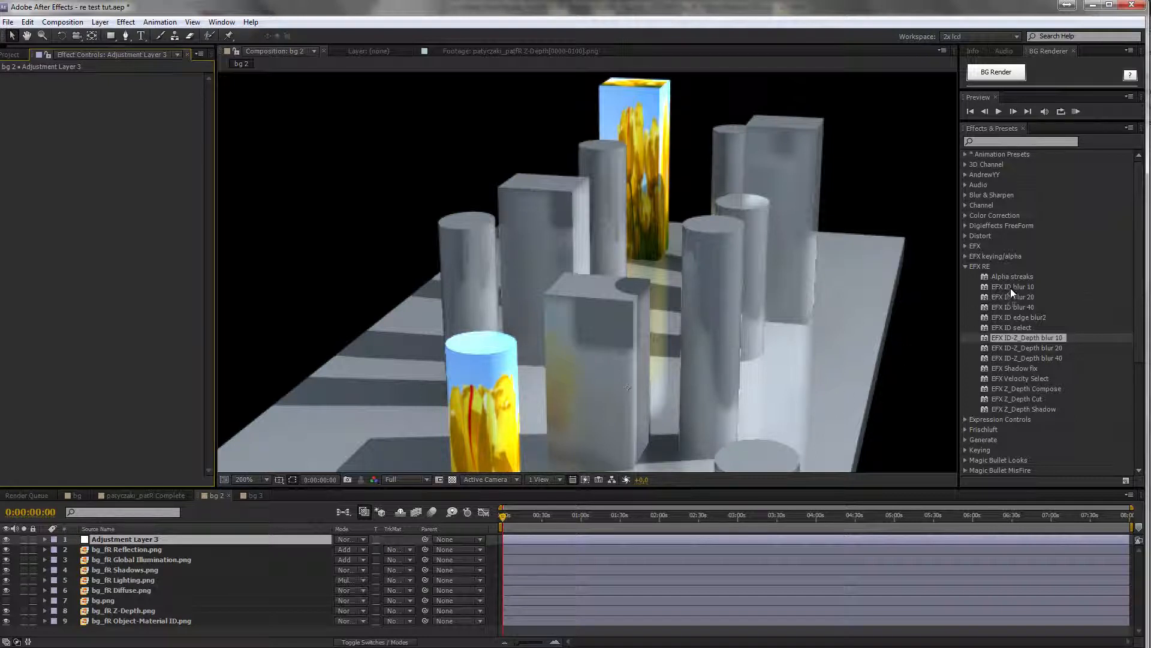
Apply EFX ID edge blur2 to the adjustment layer with bg_fR Object-Material ID.png as Input 2.
drag(1042, 316, 143, 231)
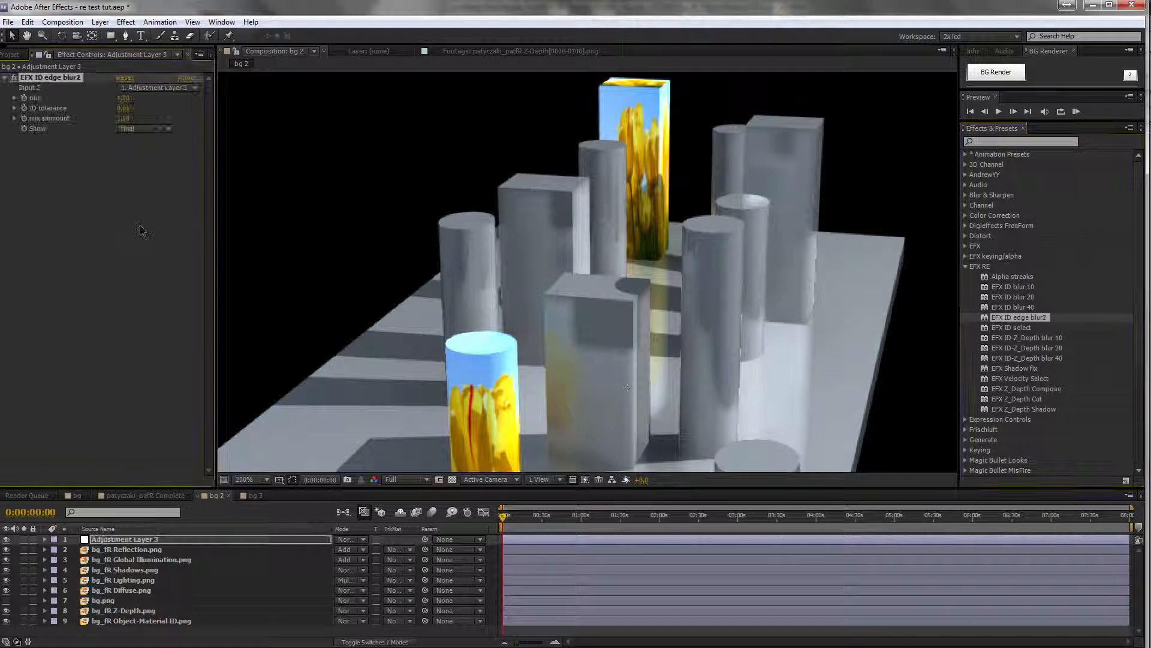
click(156, 88)
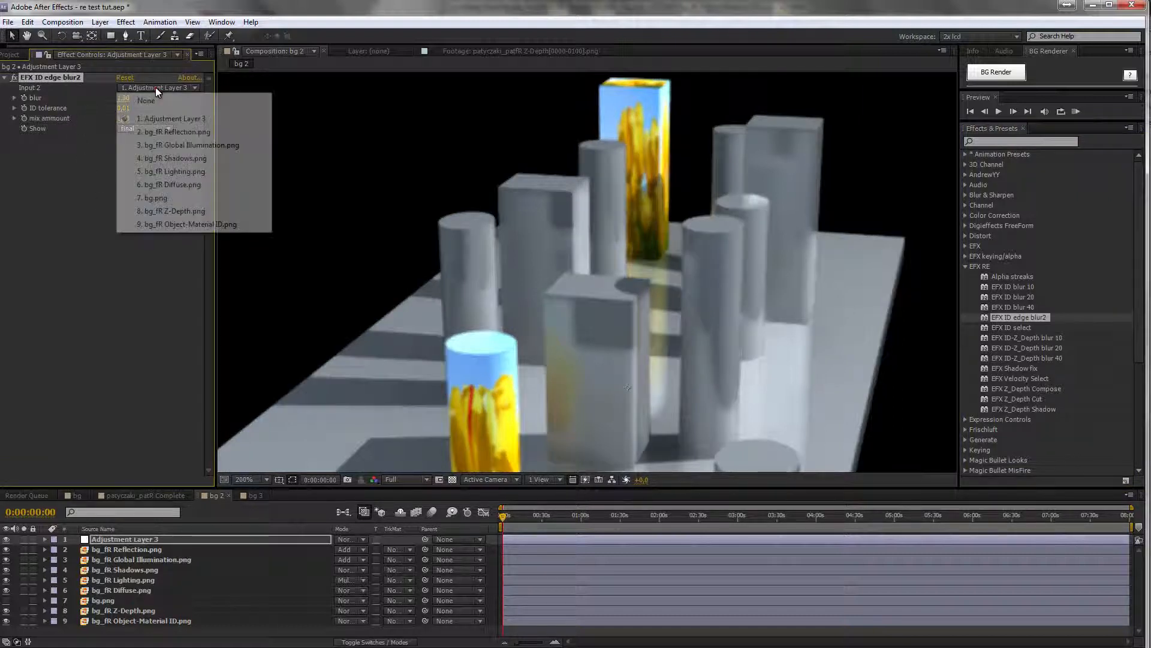
click(179, 226)
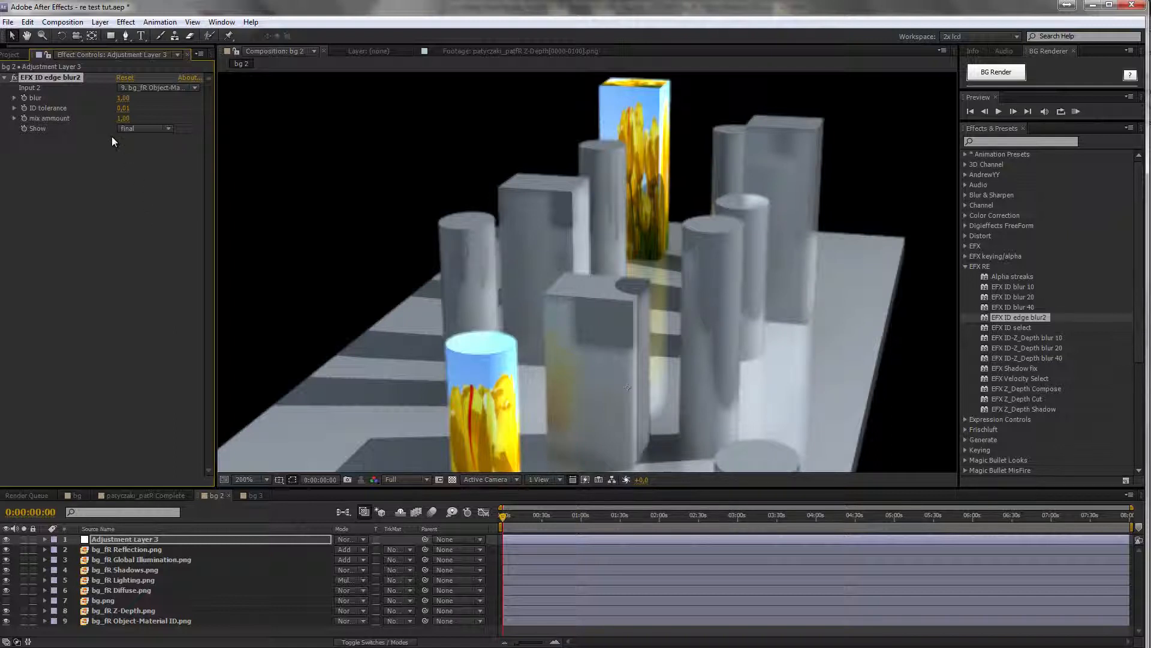
Preview the EFX ID edge blur2 edges and edges soft outputs, and return Show to final.
click(152, 129)
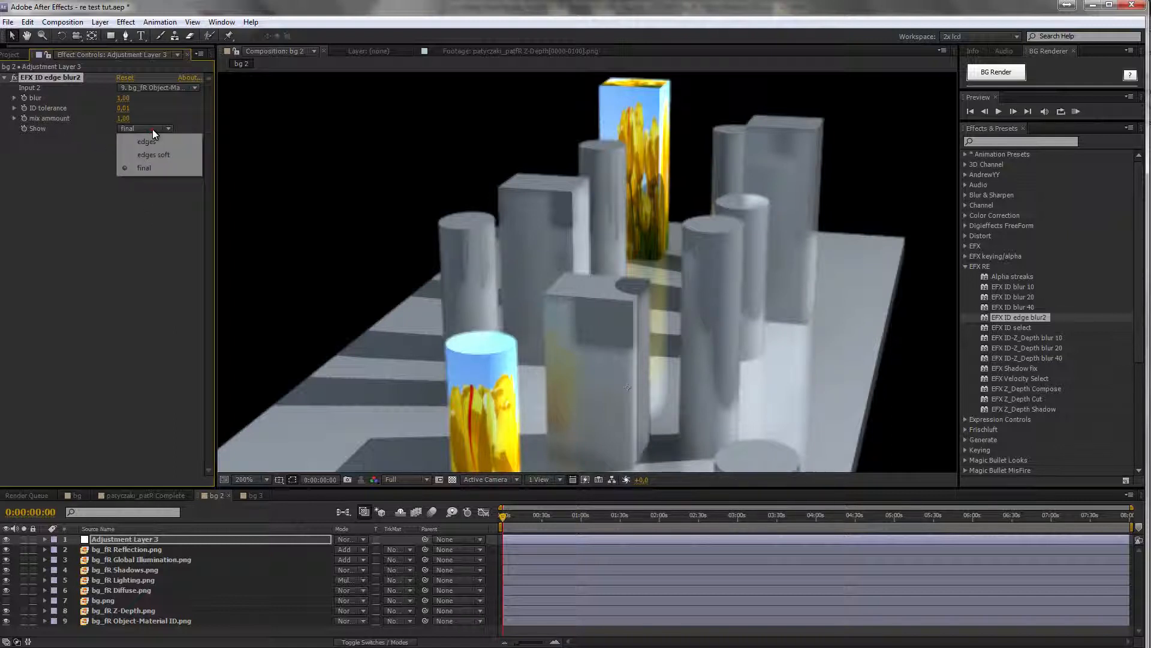
click(160, 141)
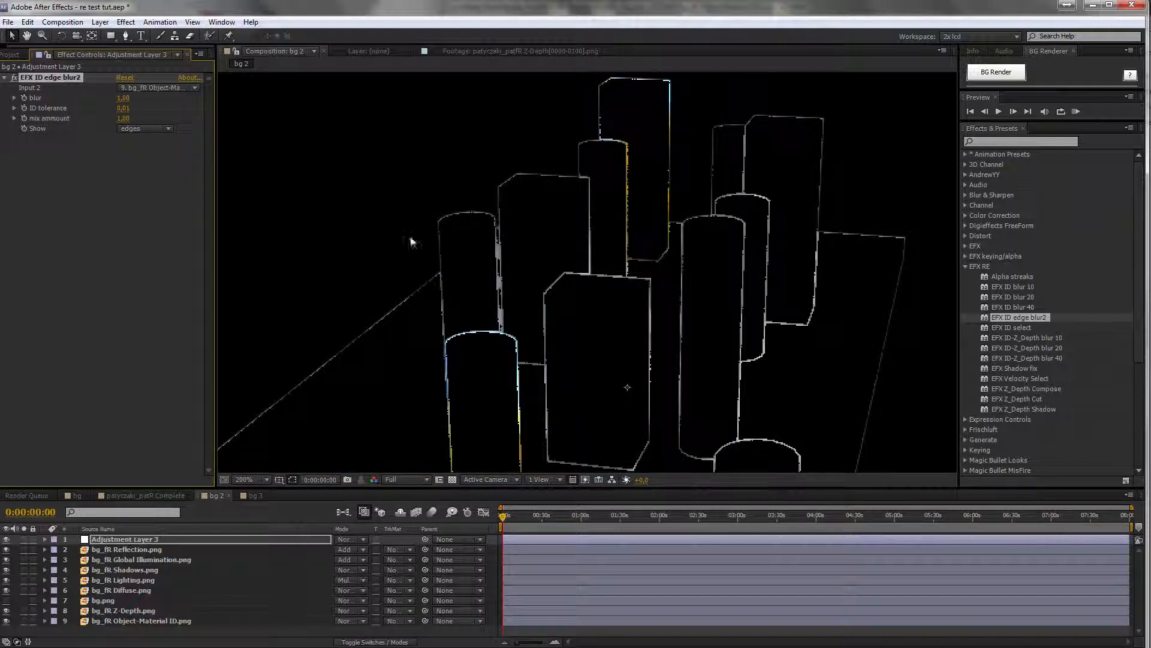
click(159, 129)
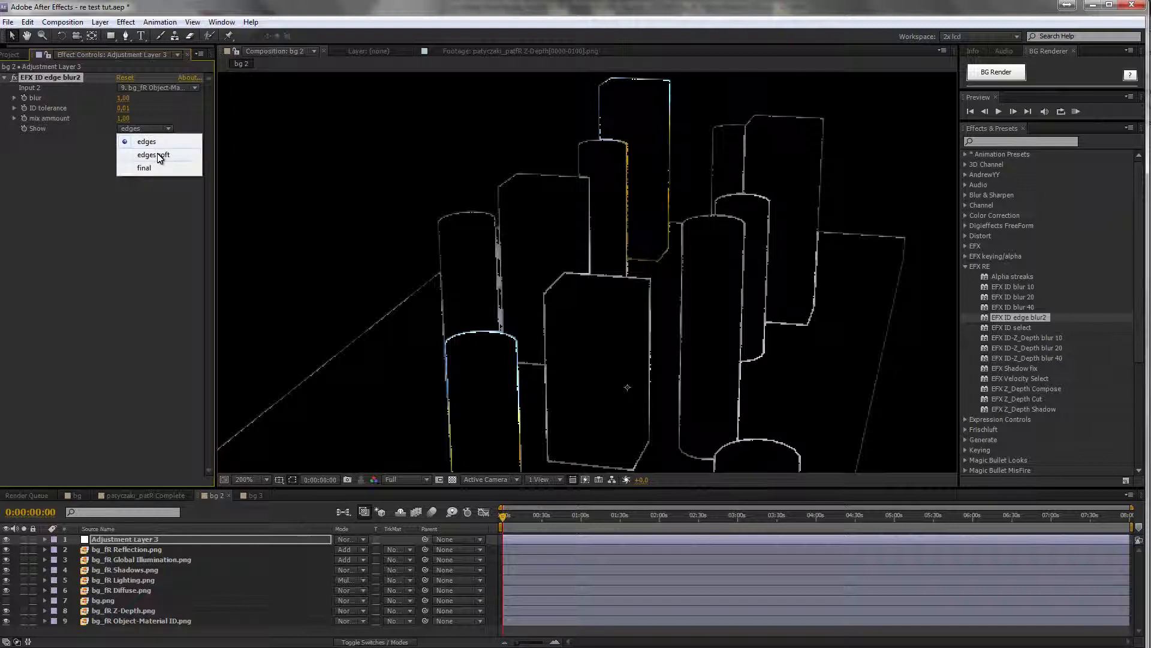
click(156, 155)
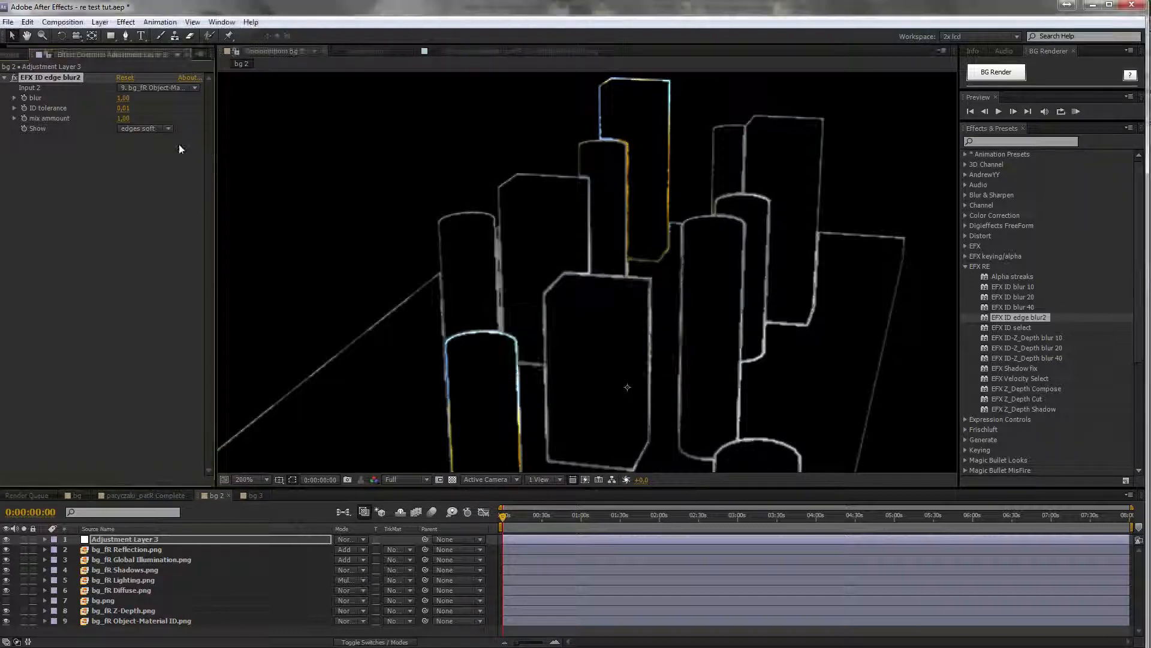
click(168, 129)
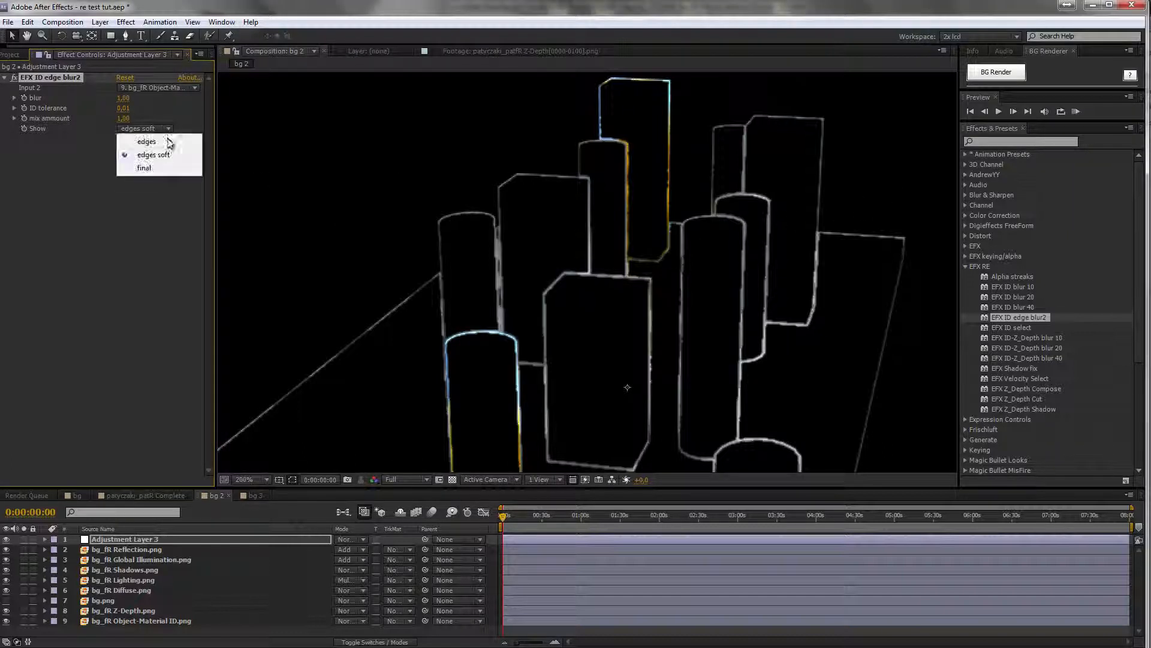
click(155, 169)
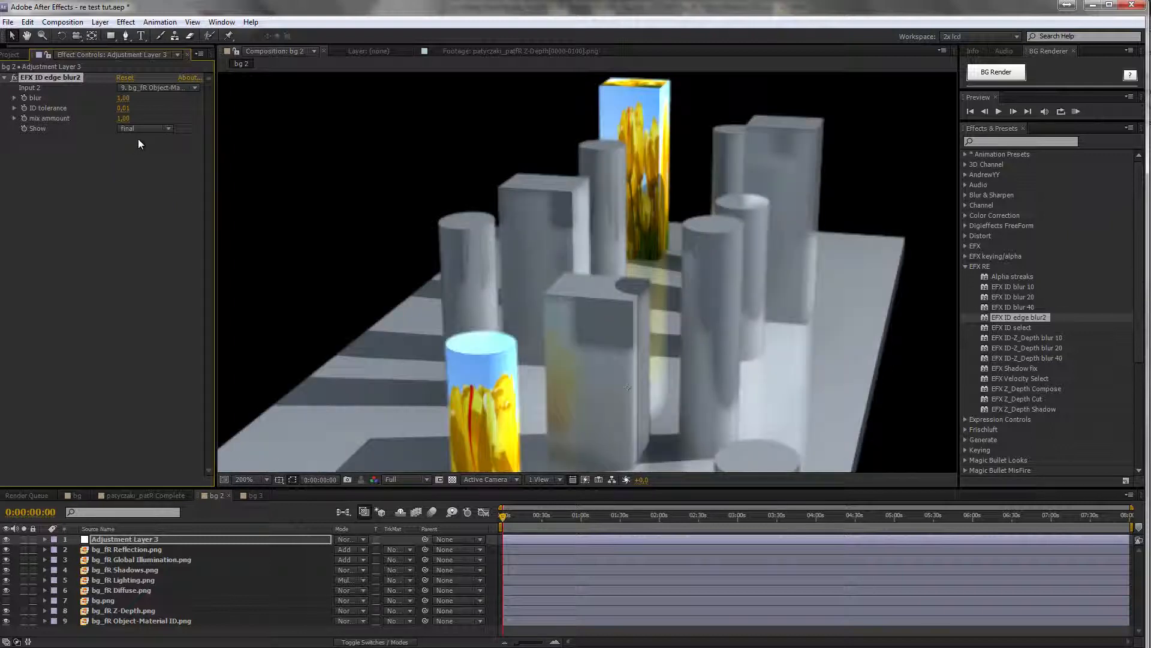
Try a stronger EFX ID edge blur2 blur, return it to 1.00, and set the ID tolerance to 0.06.
click(14, 98)
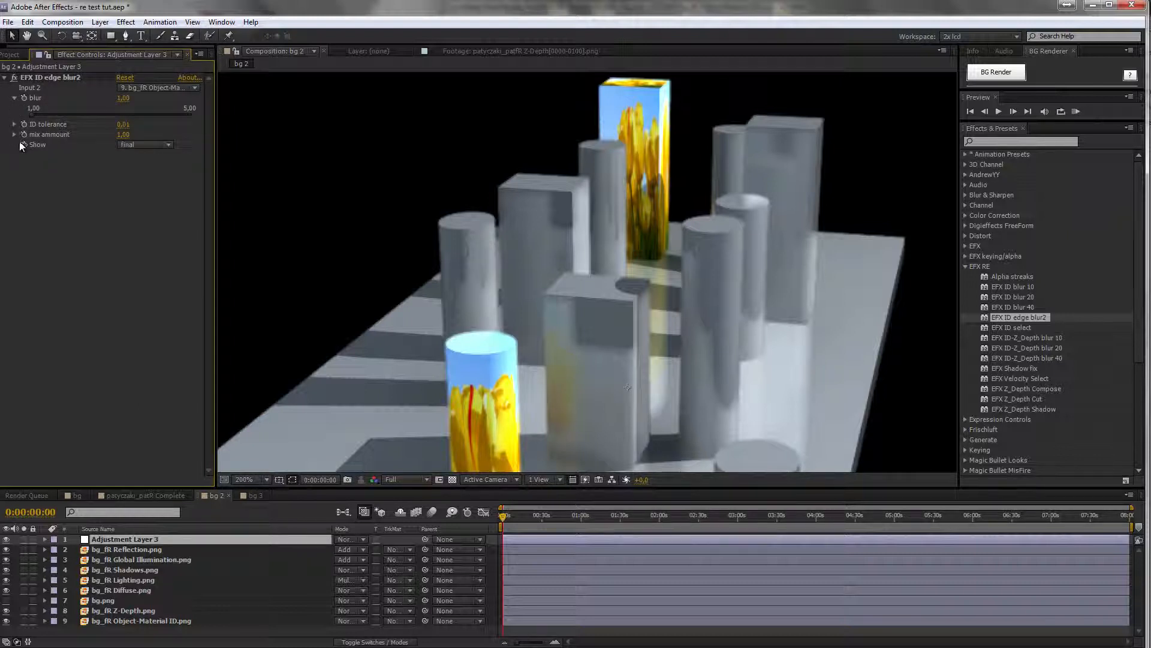
click(14, 124)
click(14, 150)
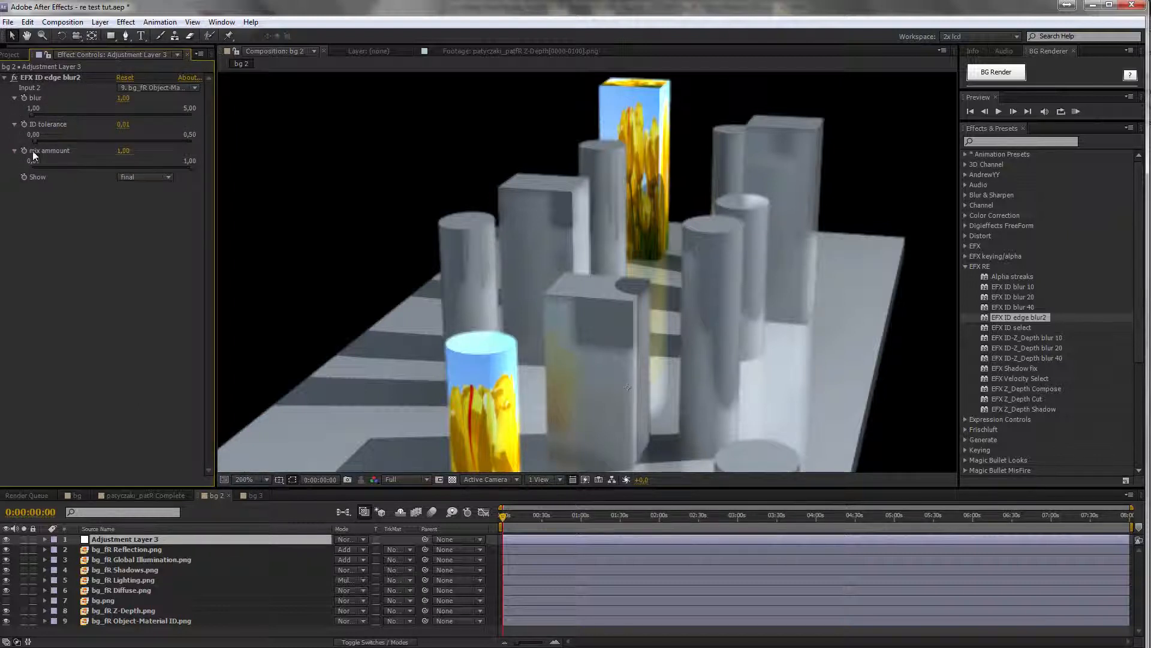
drag(33, 114, 121, 114)
mouse_move(47, 118)
mouse_down()
mouse_move(23, 114)
mouse_move(116, 114)
mouse_move(31, 125)
mouse_up()
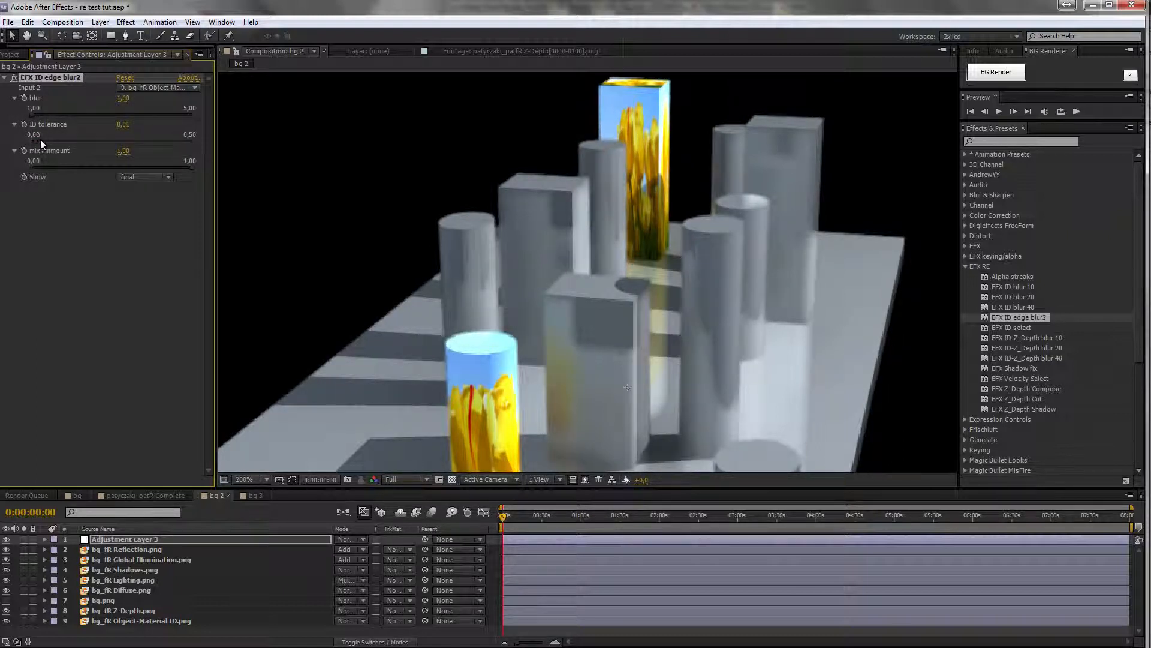
click(52, 141)
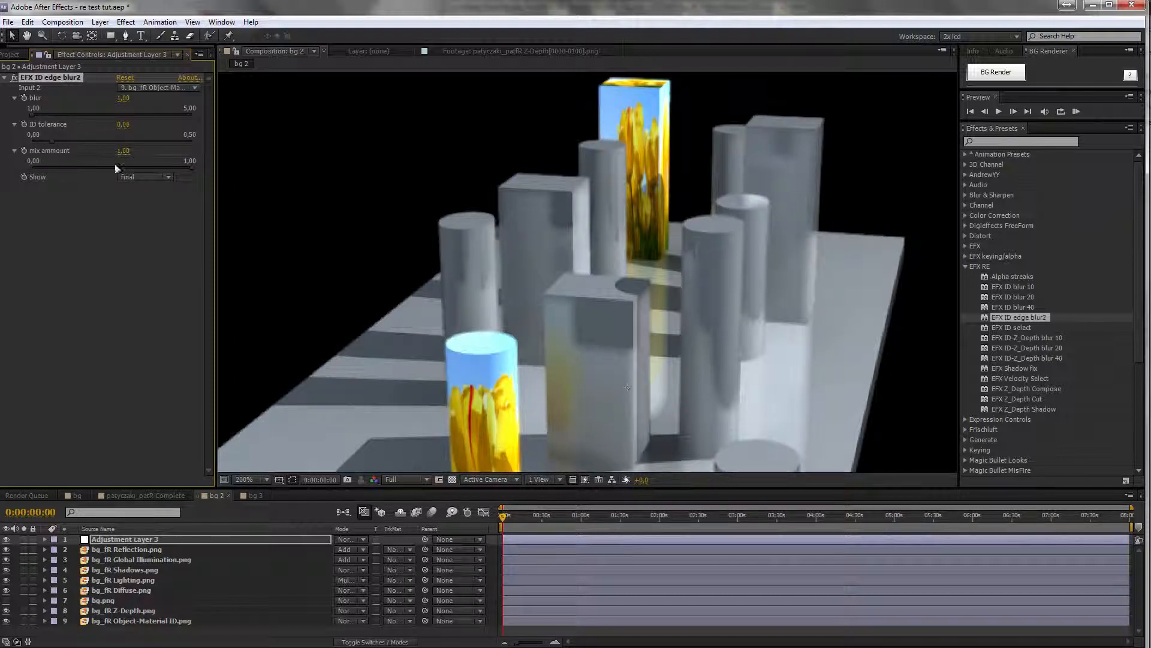